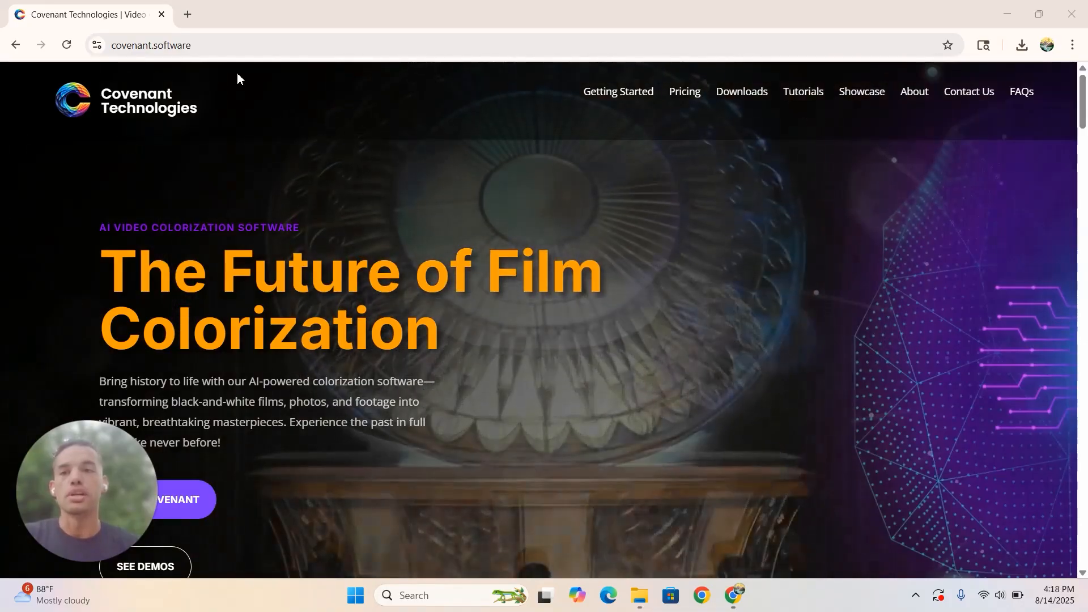
- Open the Downloads page of the covenant.software website
click(371, 51)
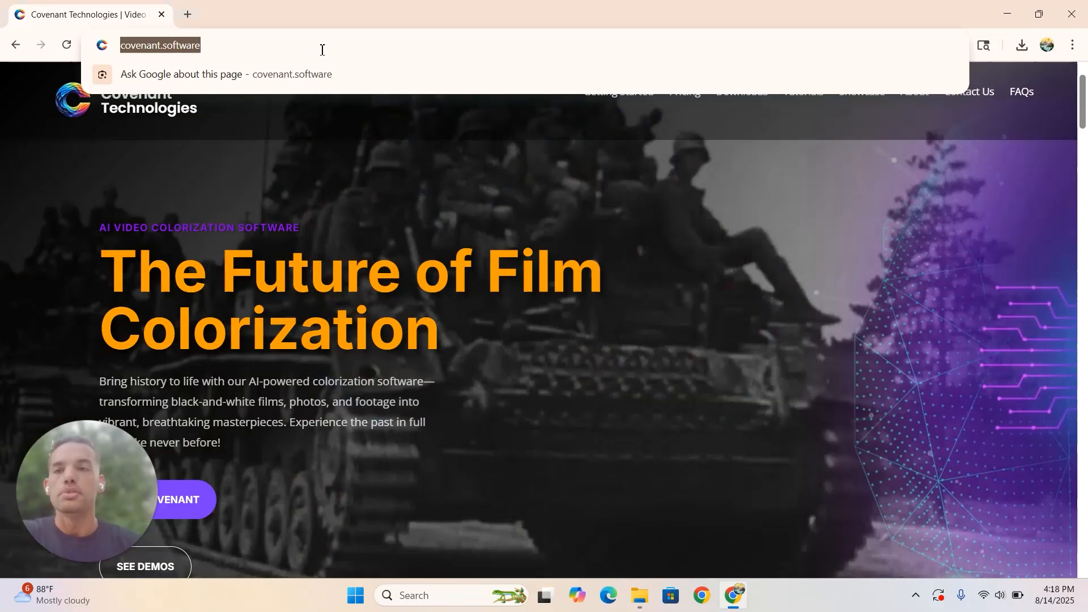
click(322, 50)
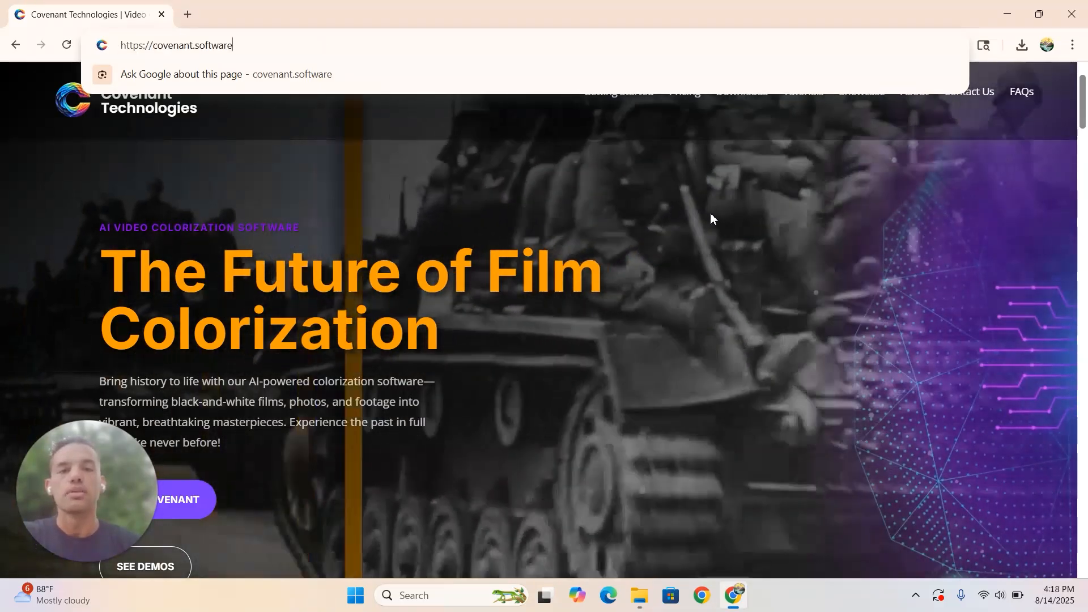
click(711, 217)
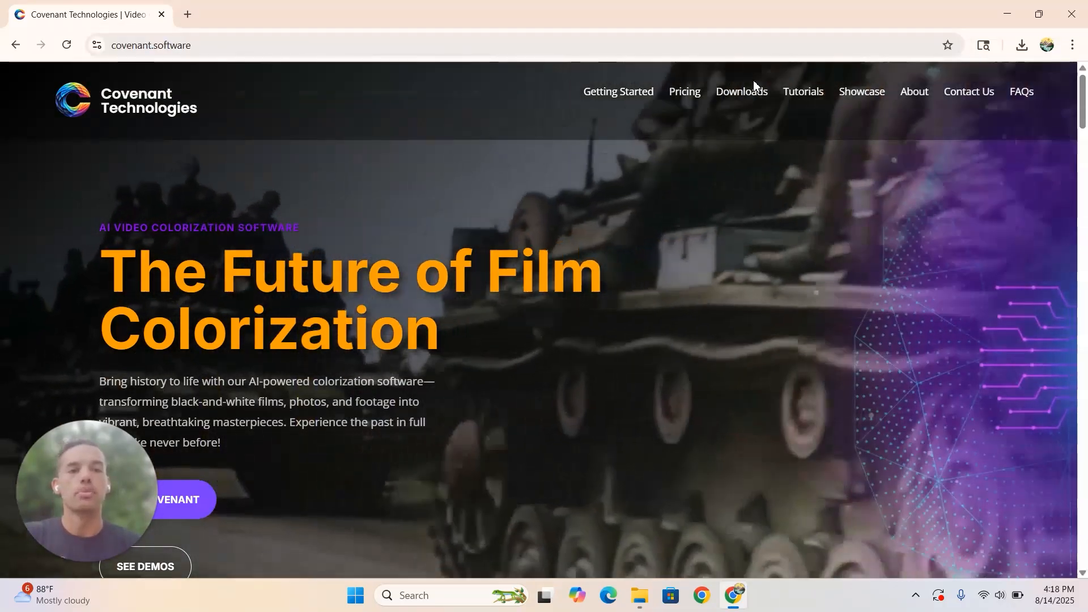
click(742, 95)
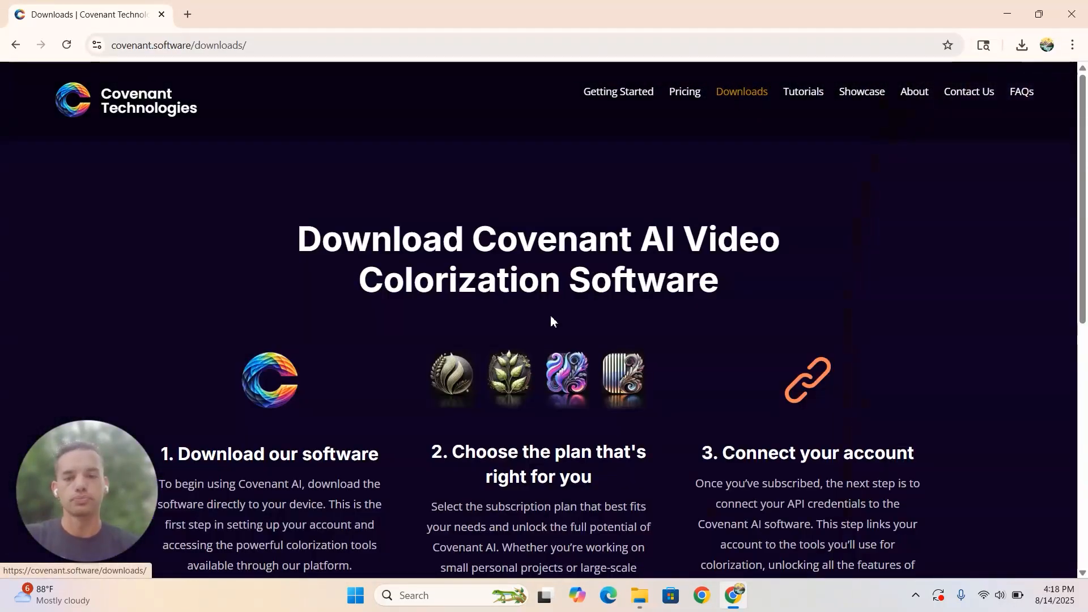
- Download the latest Windows version of the Covenant AI video colorization software
scroll(551, 317, down, 3)
scroll(552, 320, down, 2)
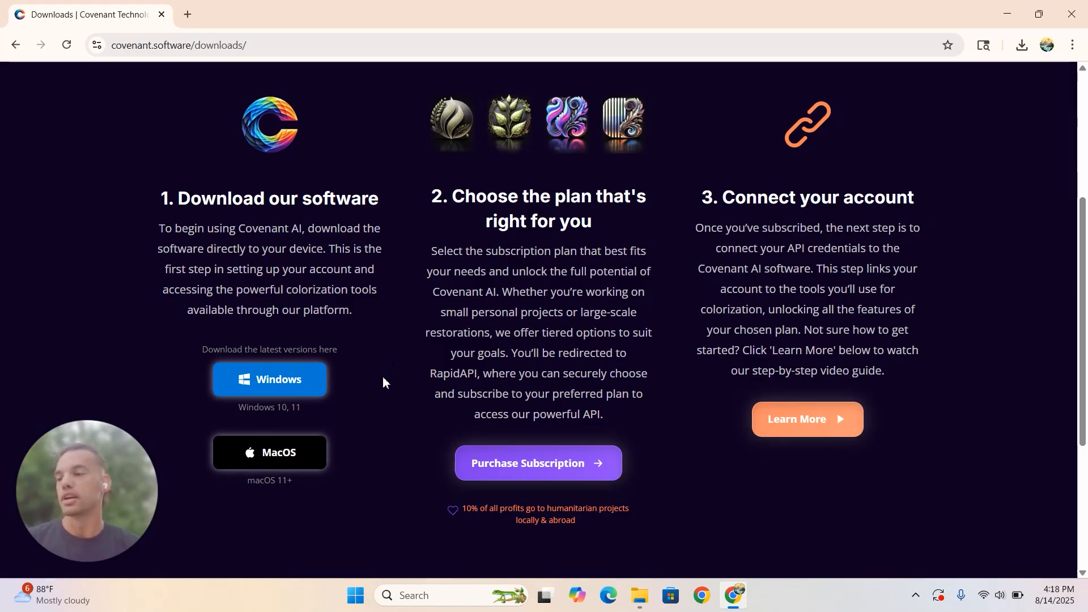
scroll(469, 337, up, 2)
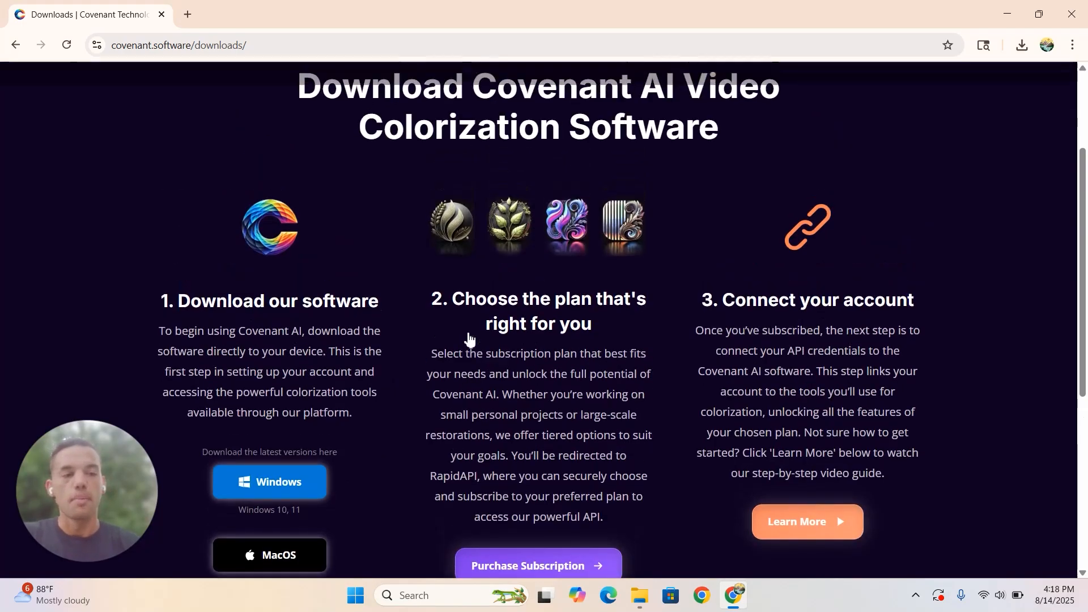
scroll(469, 335, down, 2)
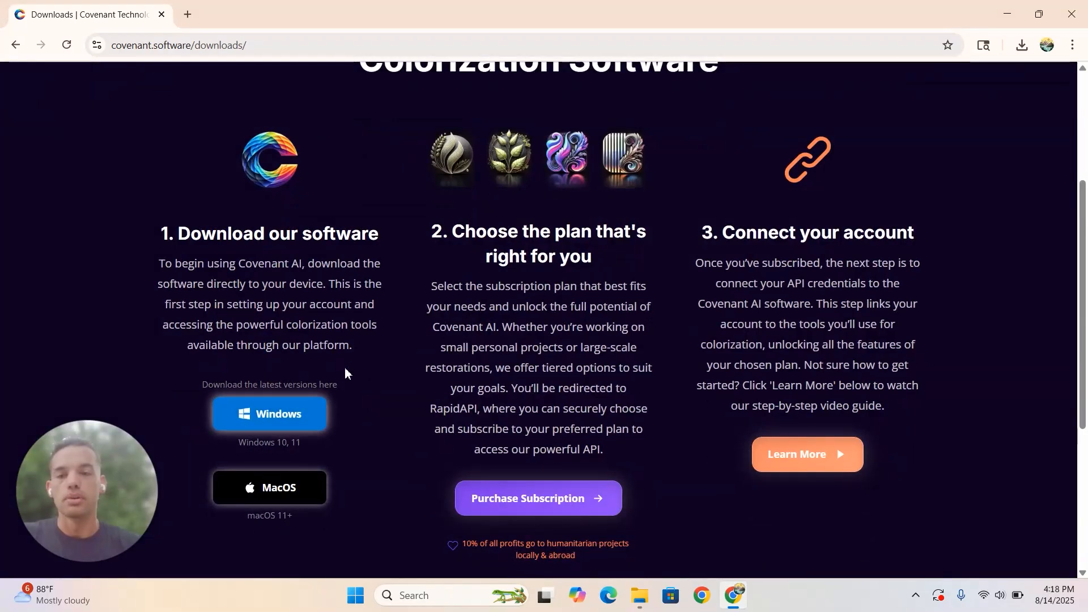
click(283, 421)
- Open the newly downloaded covenant-ai-video-colorizer setup file and allow it to run despite the SmartScreen block
scroll(529, 285, up, 2)
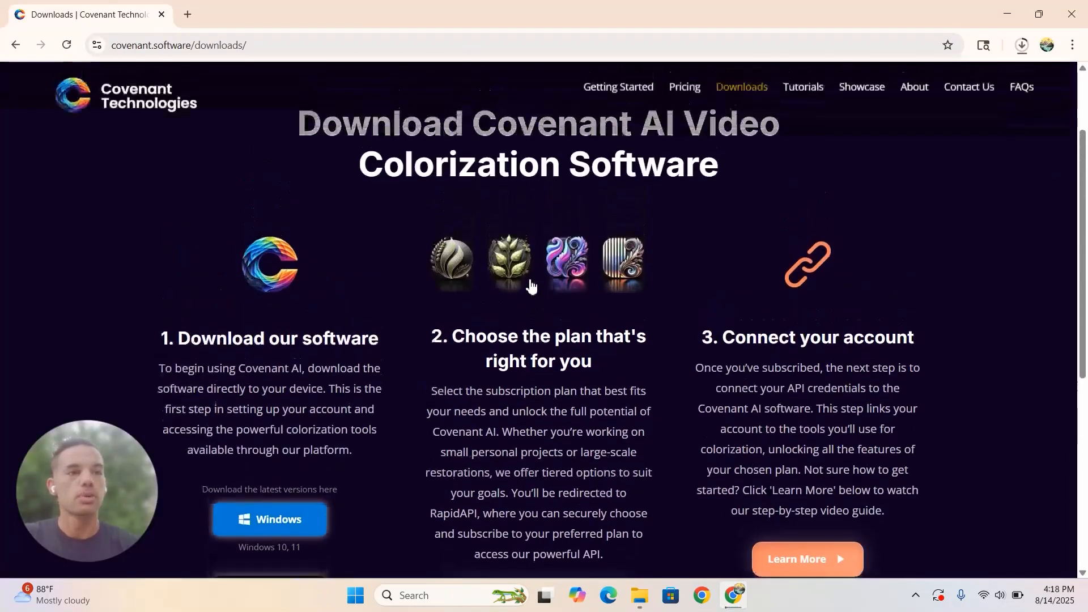
scroll(529, 284, up, 2)
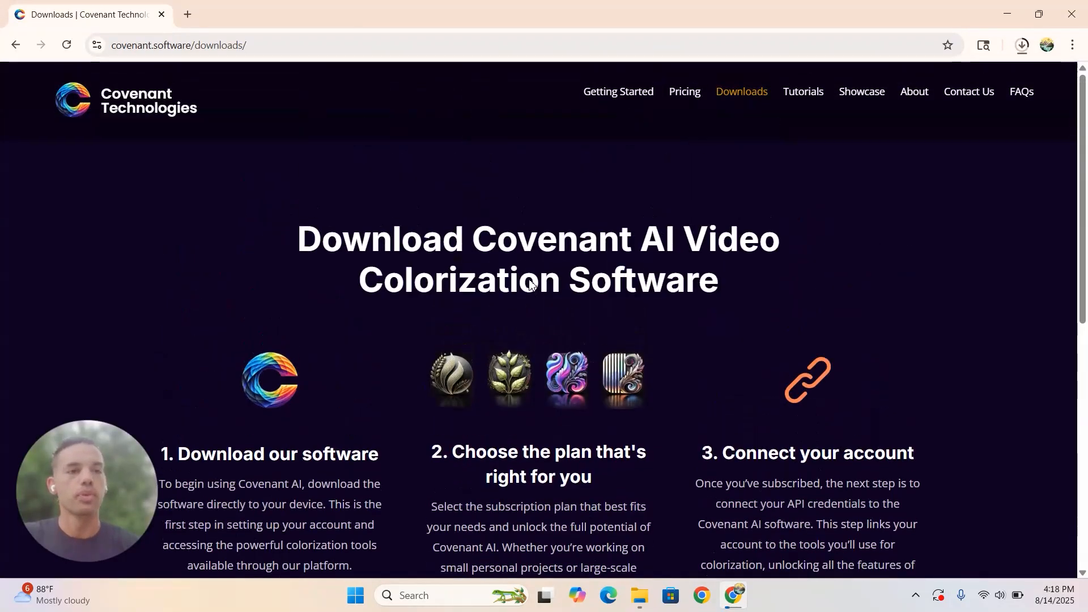
click(1023, 48)
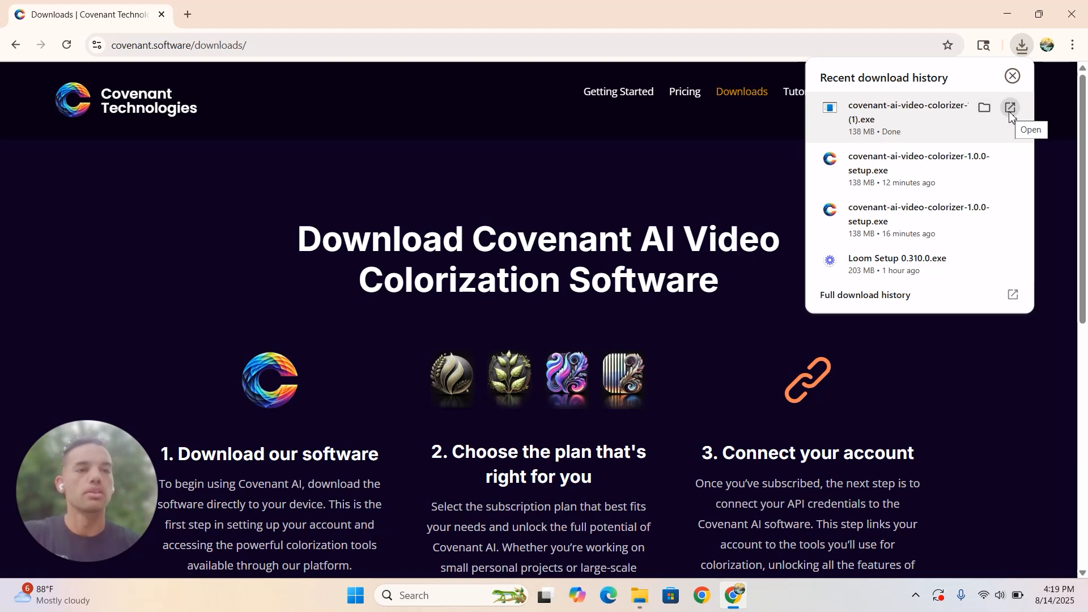
click(1010, 109)
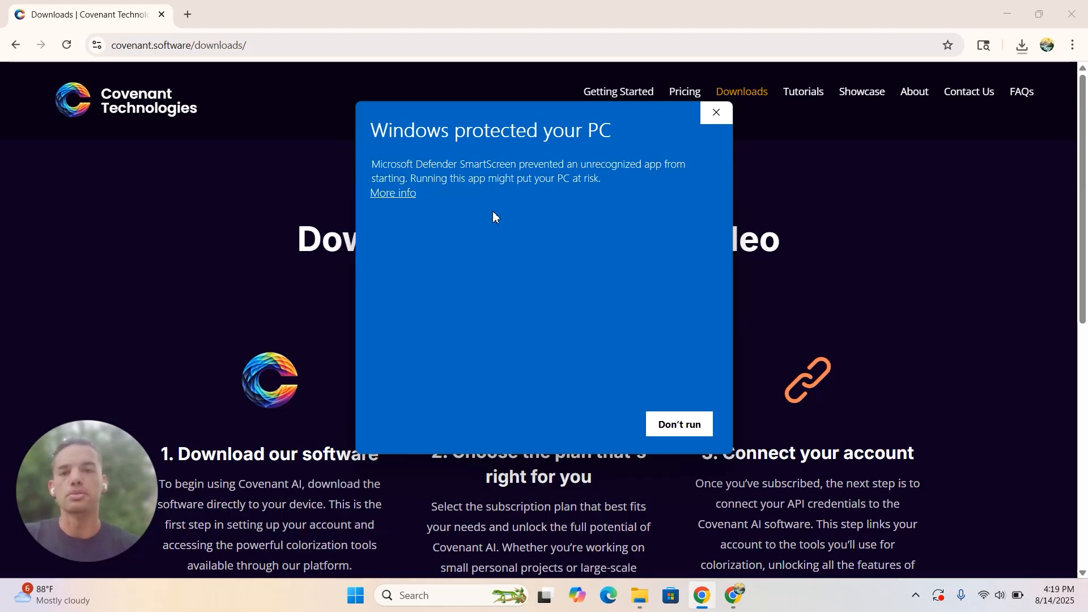
click(397, 194)
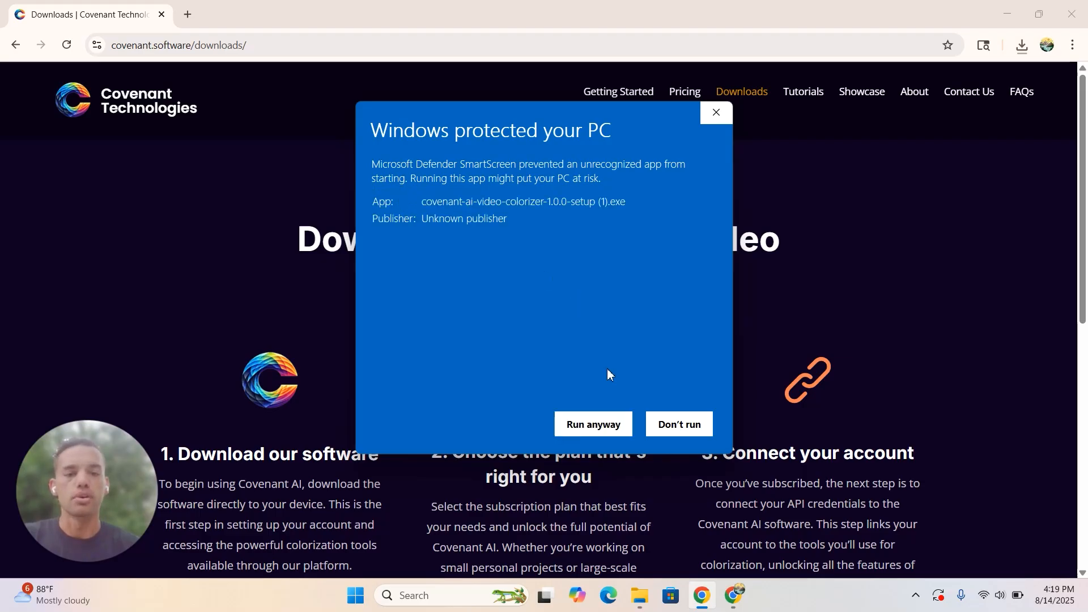
click(595, 425)
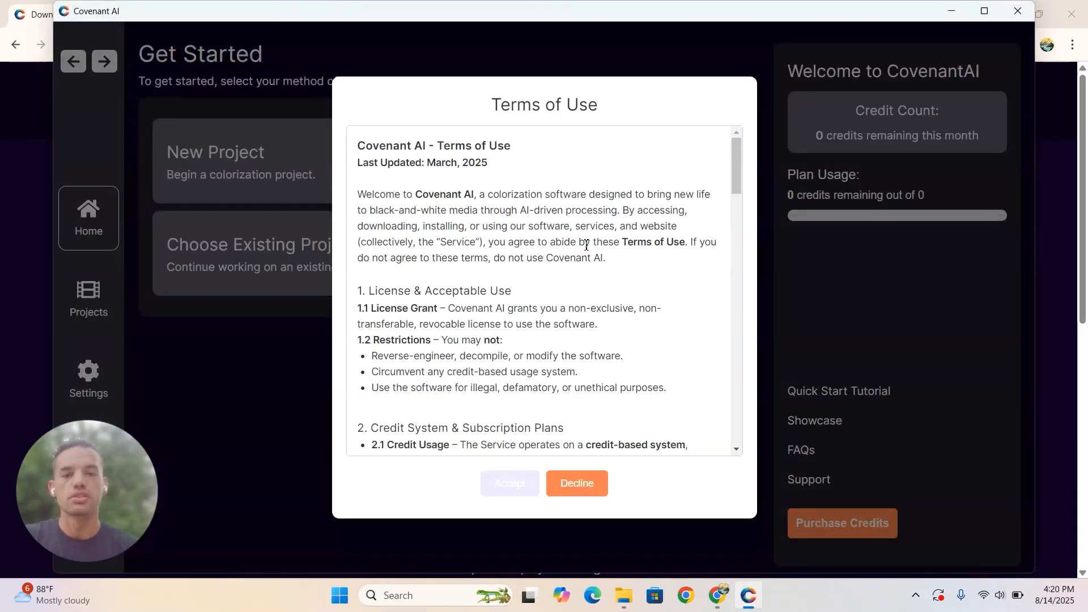
- Read through the Covenant AI Terms of Use to the end and accept them
scroll(584, 252, down, 3)
scroll(586, 248, down, 20)
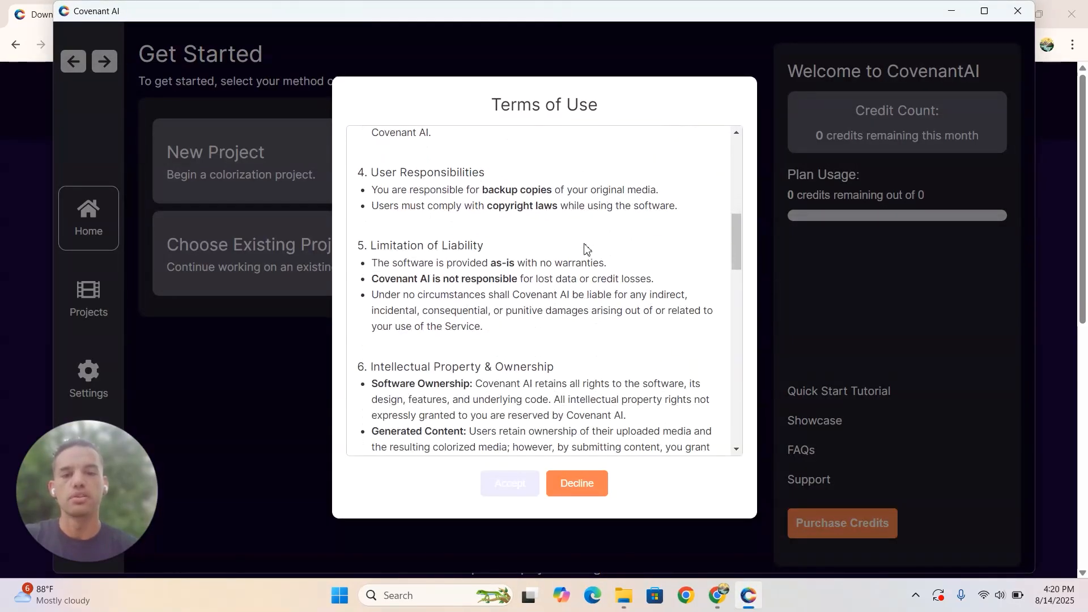
scroll(586, 245, down, 8)
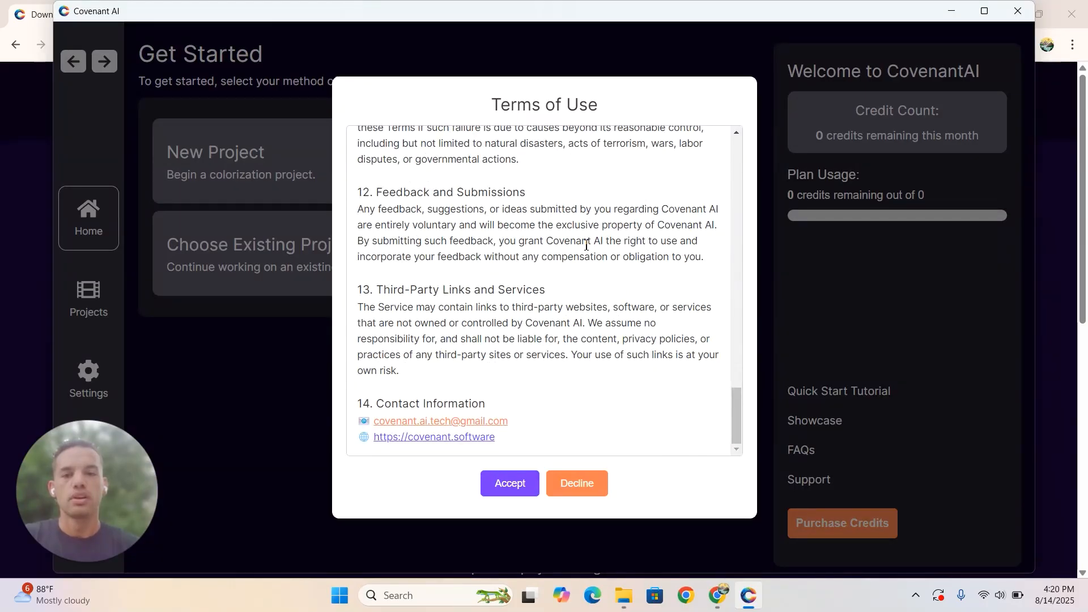
scroll(586, 247, up, 20)
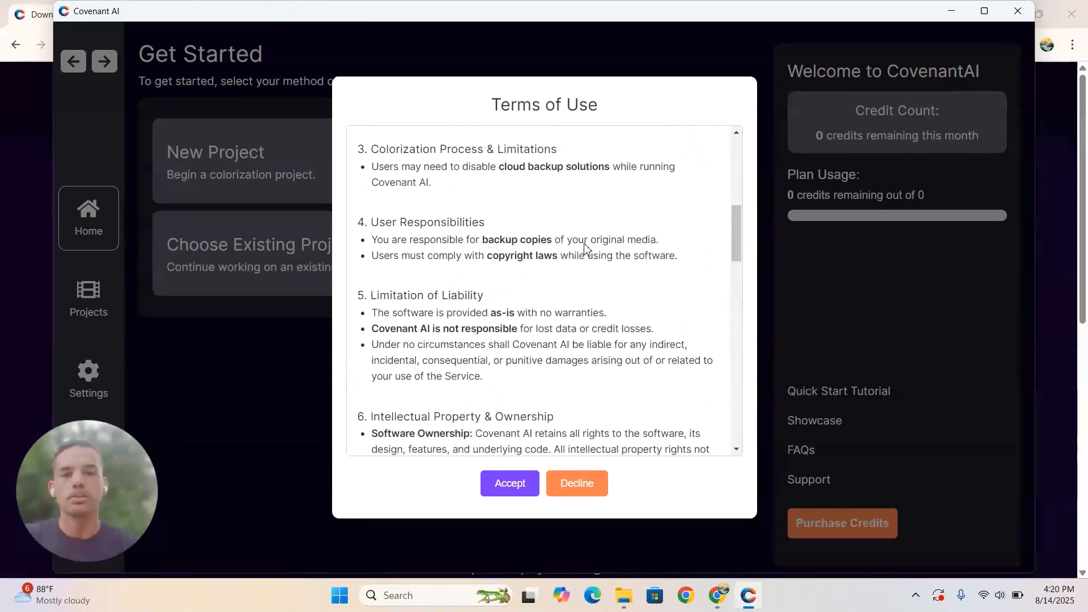
scroll(586, 247, down, 20)
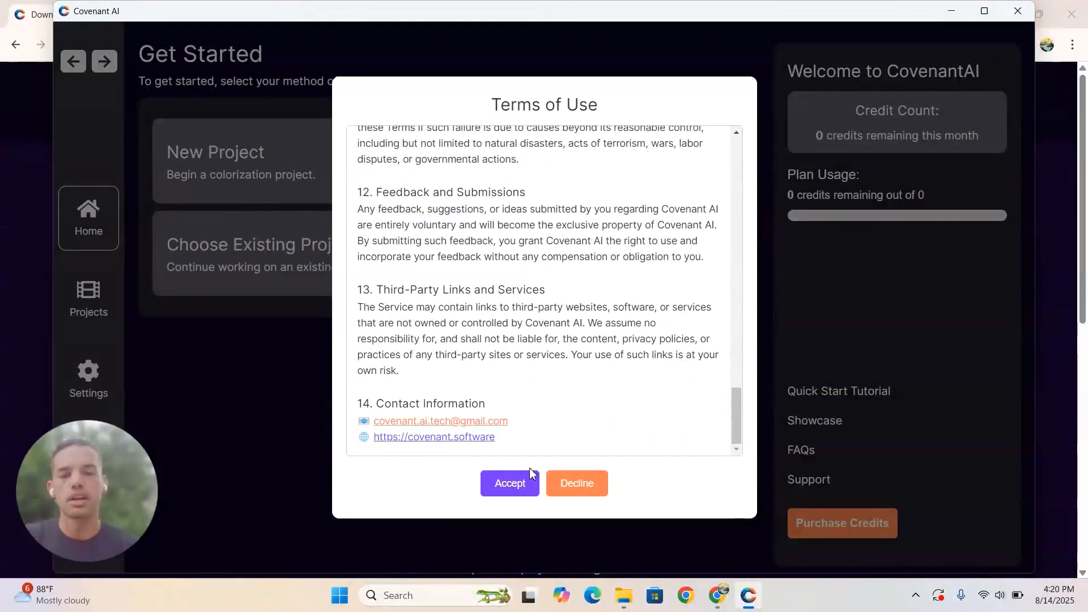
click(504, 483)
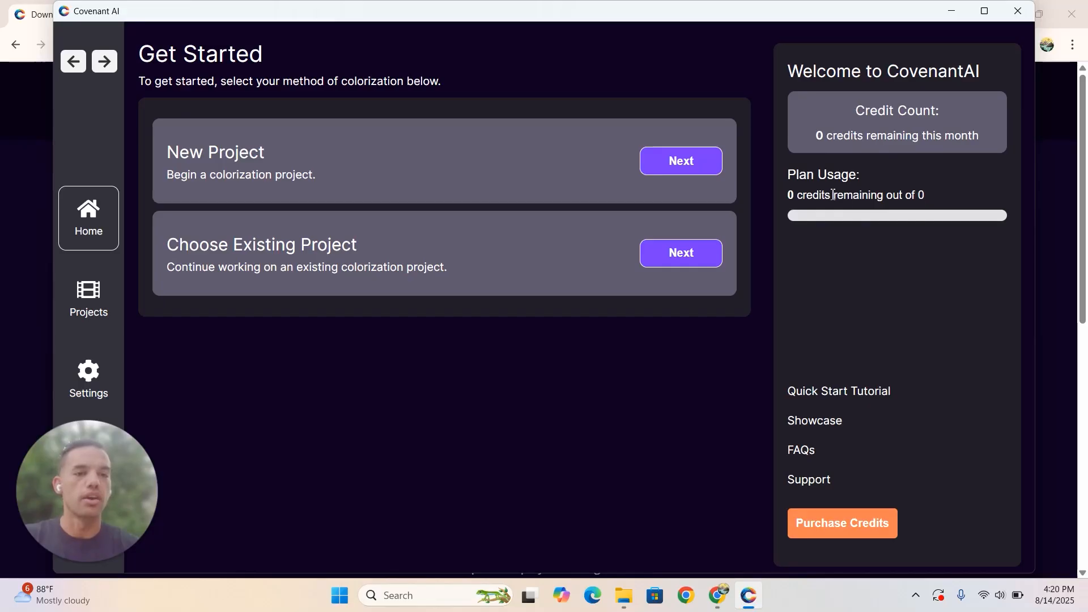
- Open the credit purchase page on RapidAPI from Covenant AI and dismiss the Google sign-in prompt
double_click(922, 196)
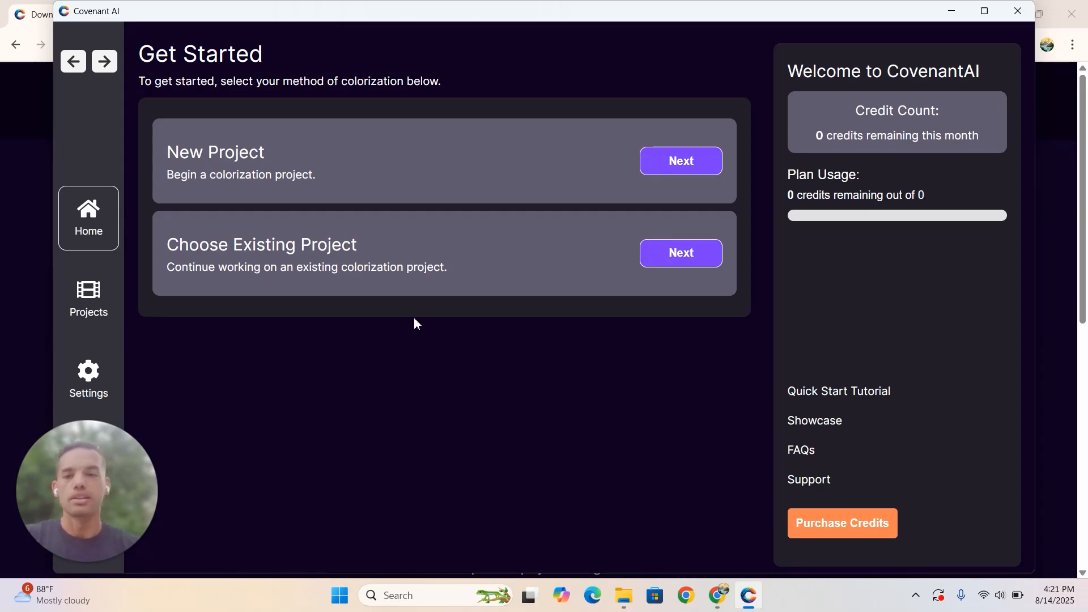
click(846, 530)
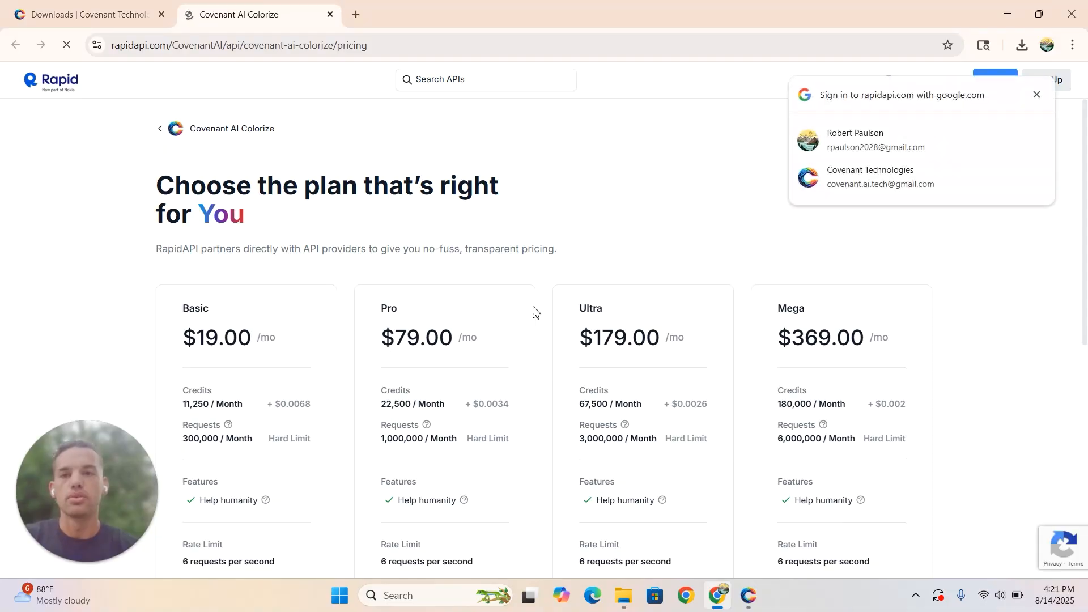
click(1037, 94)
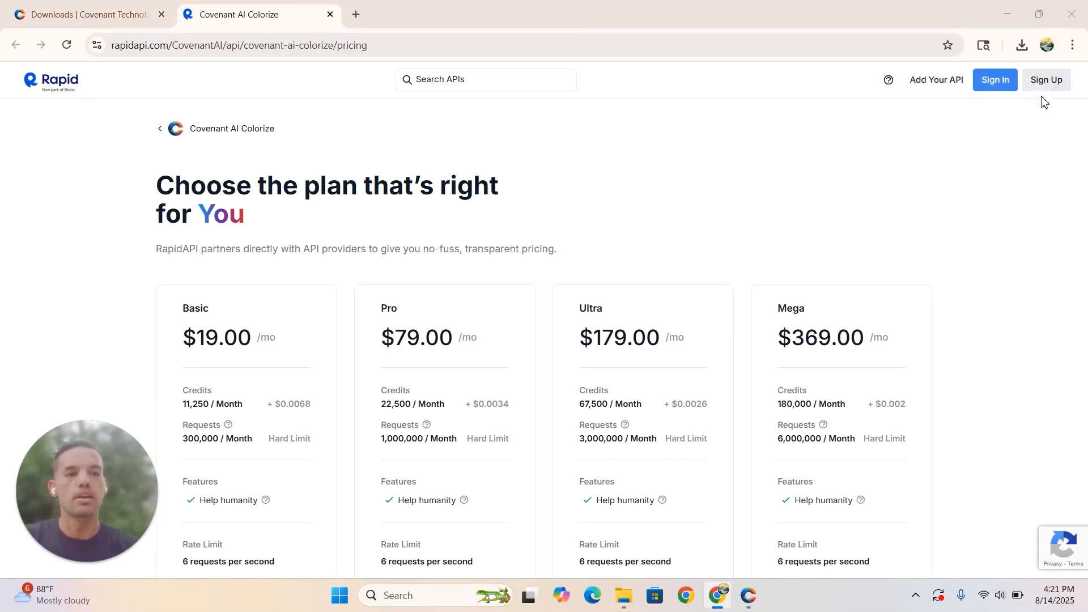
- Compare the Covenant AI Colorize plans and choose the Pro plan at $79.00 per month
scroll(637, 255, down, 2)
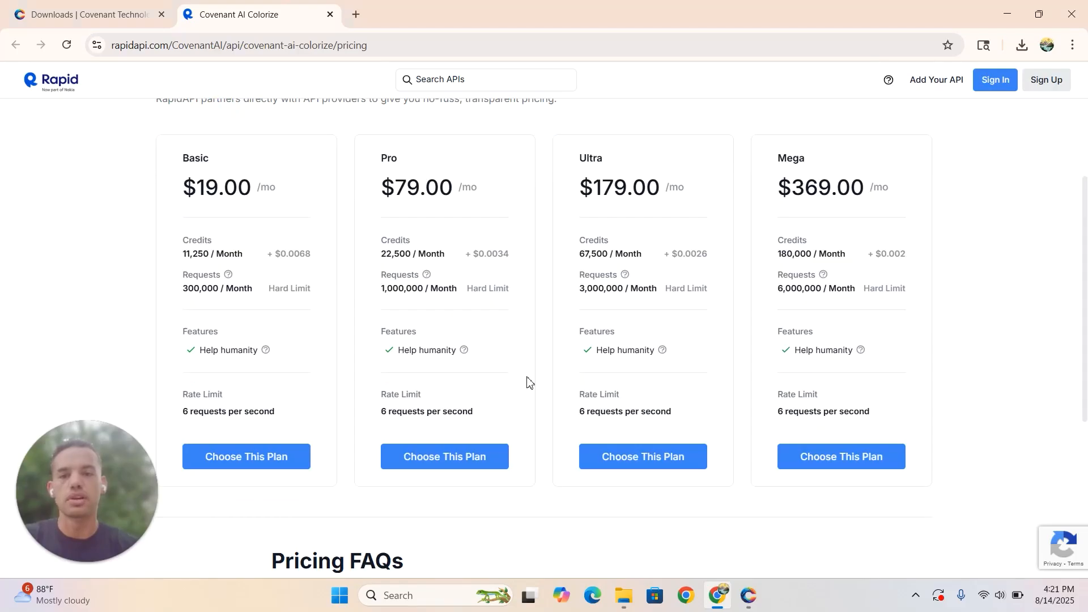
scroll(527, 383, up, 1)
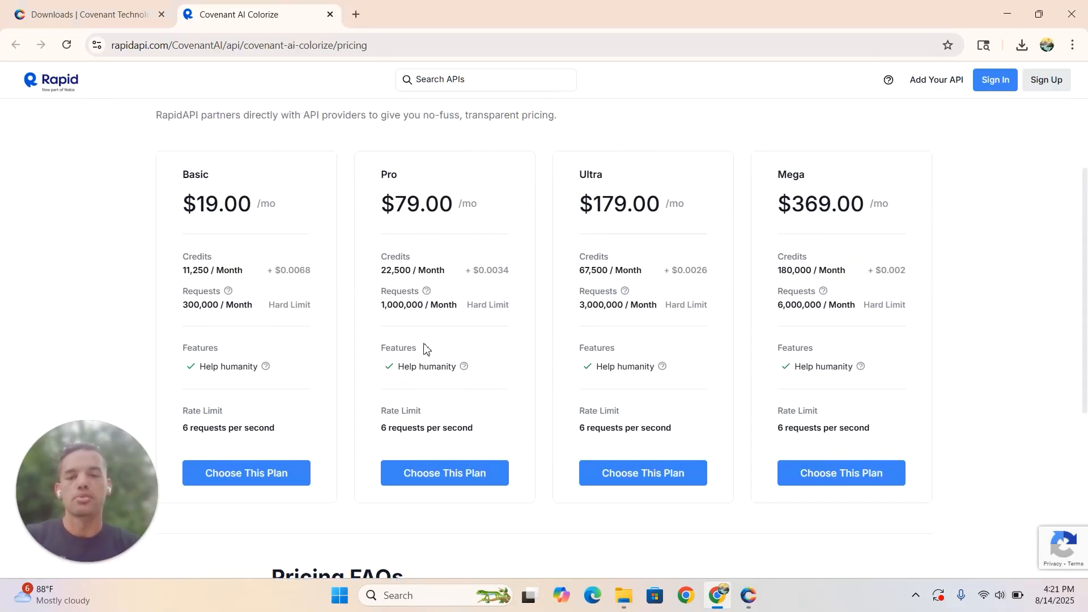
scroll(397, 304, down, 1)
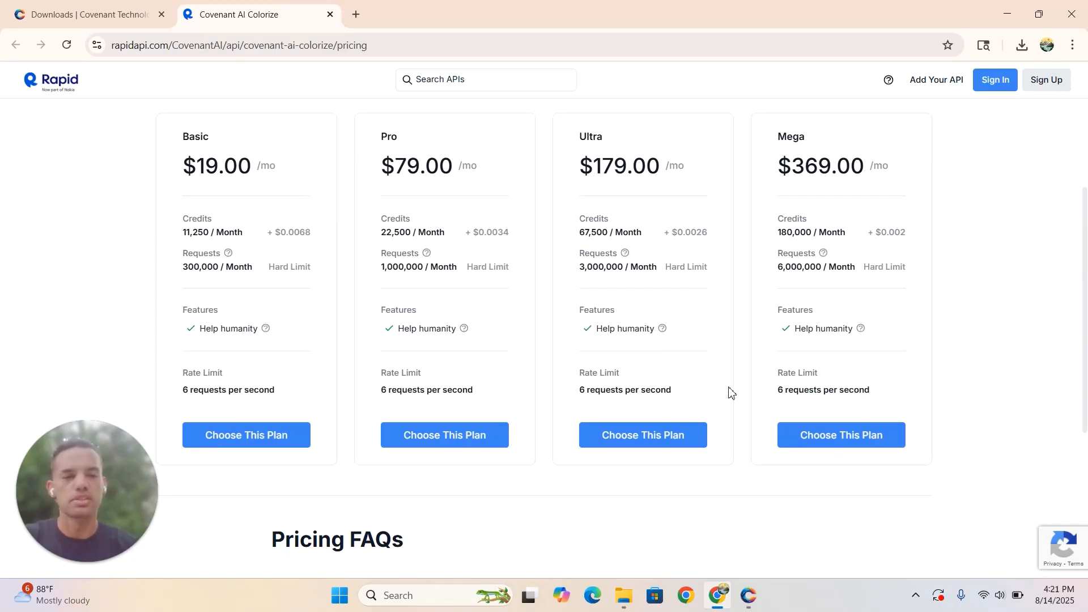
click(433, 445)
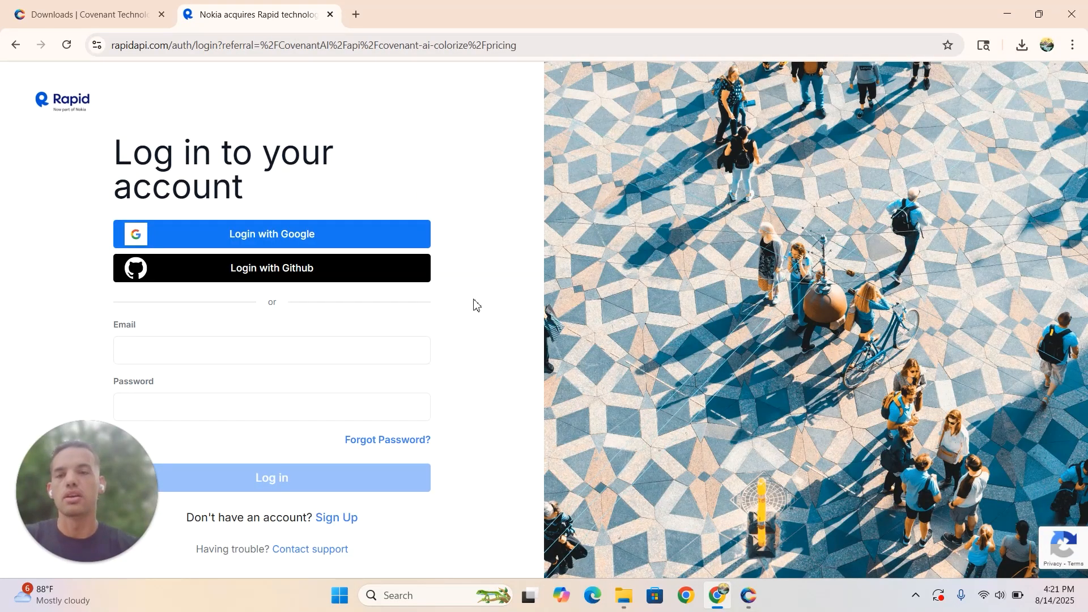
- Log in to RapidAPI with the personal Google account and approve sharing its profile information
click(323, 240)
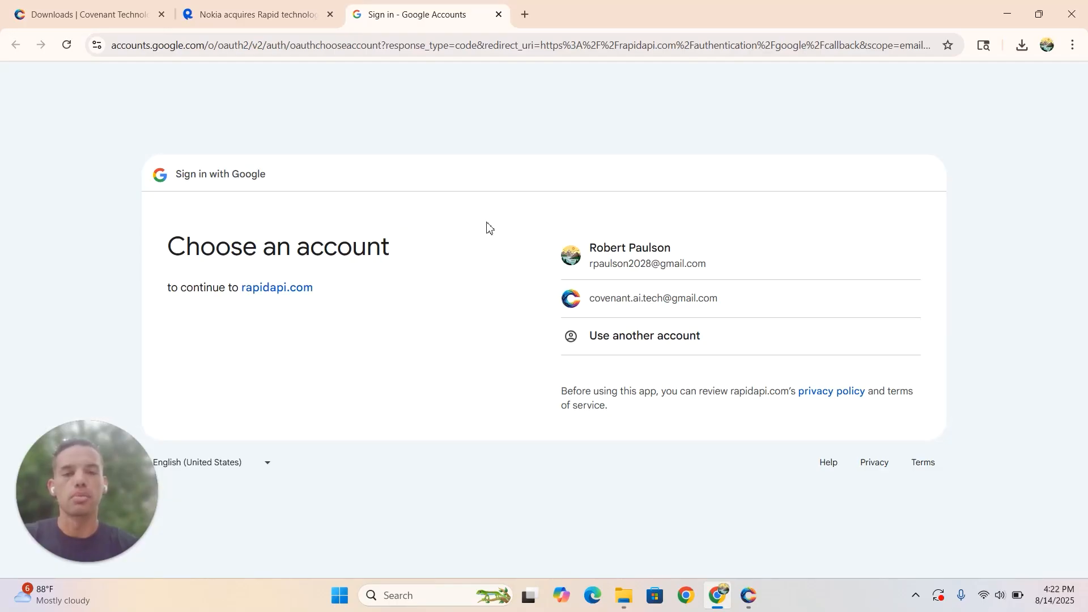
click(660, 258)
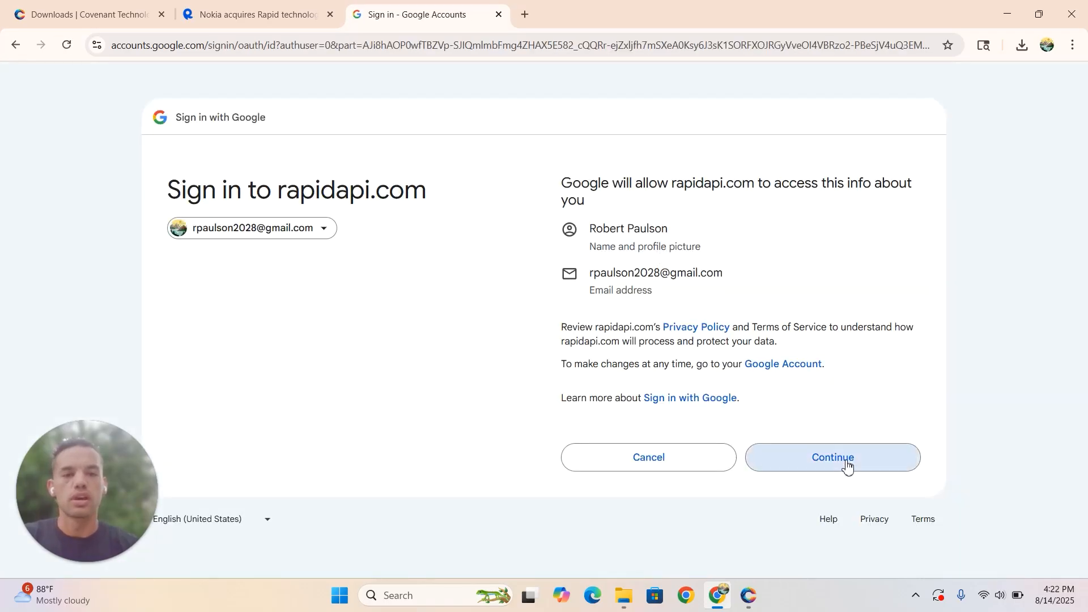
click(844, 464)
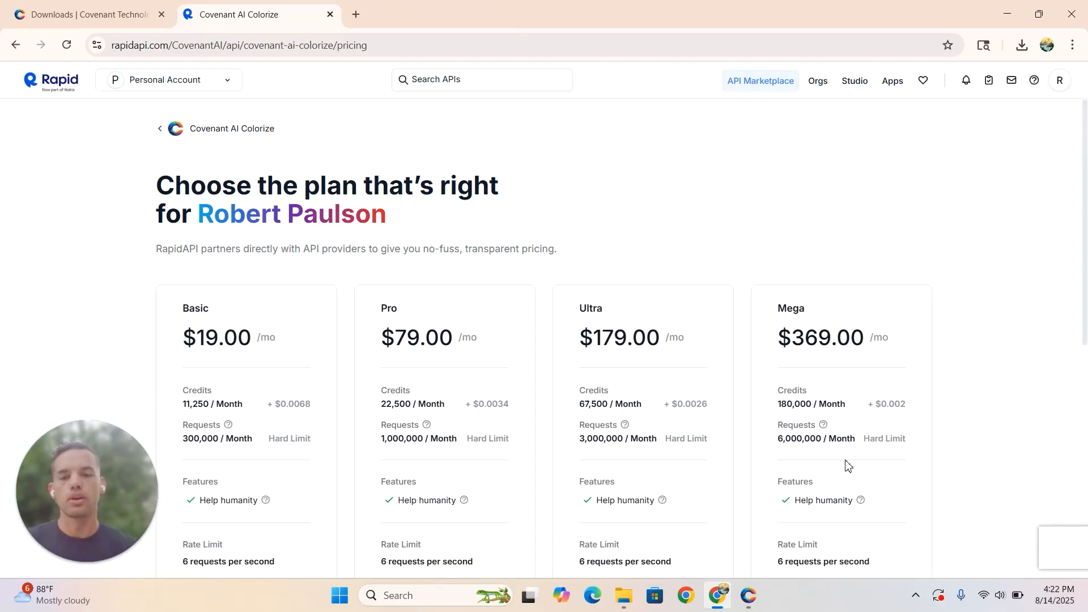
- Choose the Pro plan again from the logged-in account and go through its billing information form
key(super+Tab)
key(super+Tab)
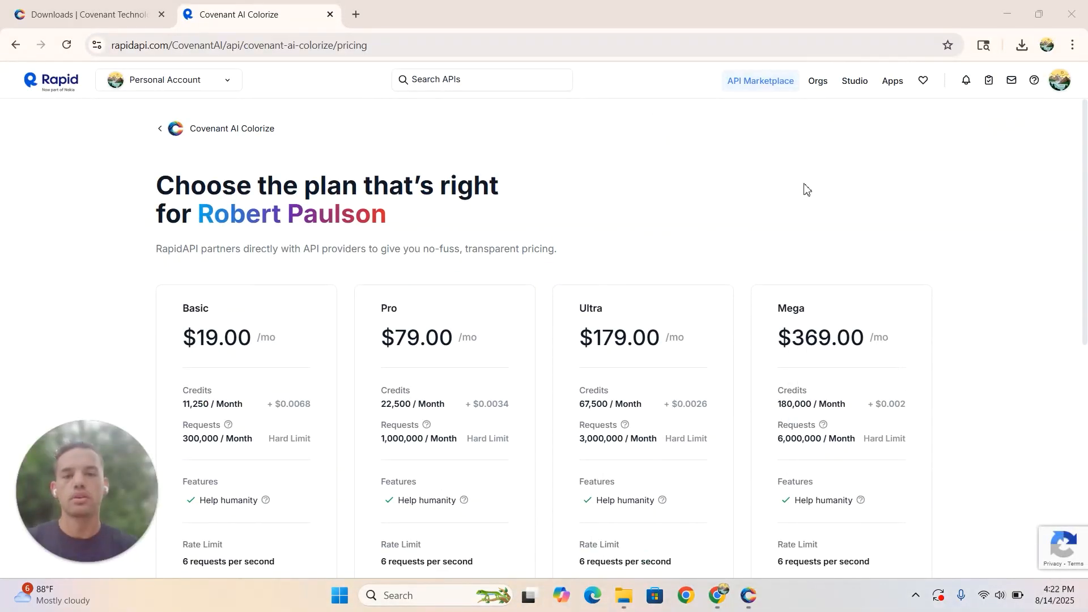
scroll(799, 184, down, 3)
scroll(795, 182, up, 3)
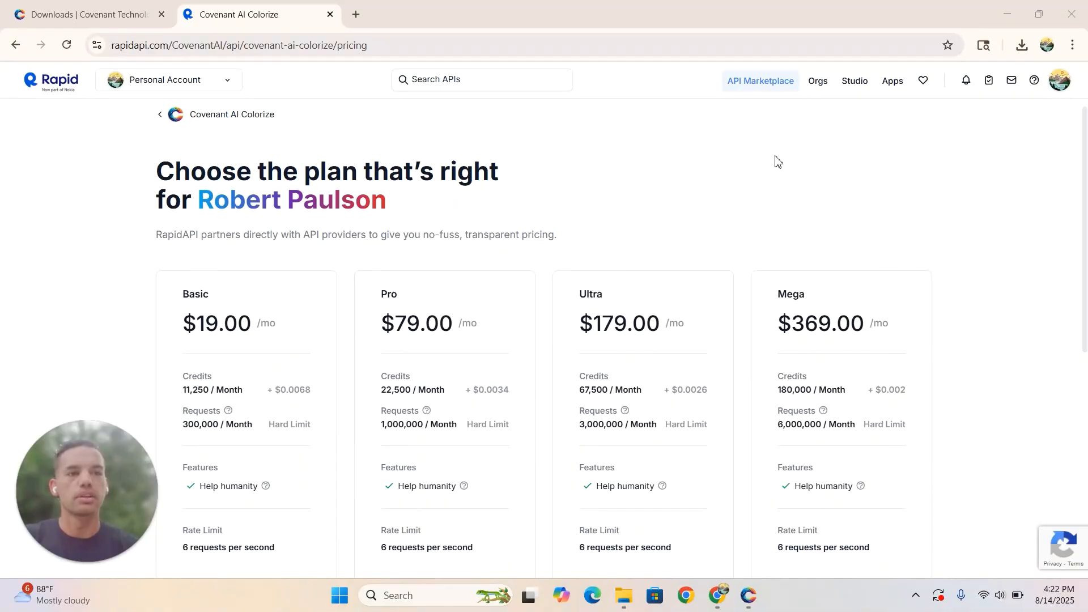
scroll(741, 187, down, 2)
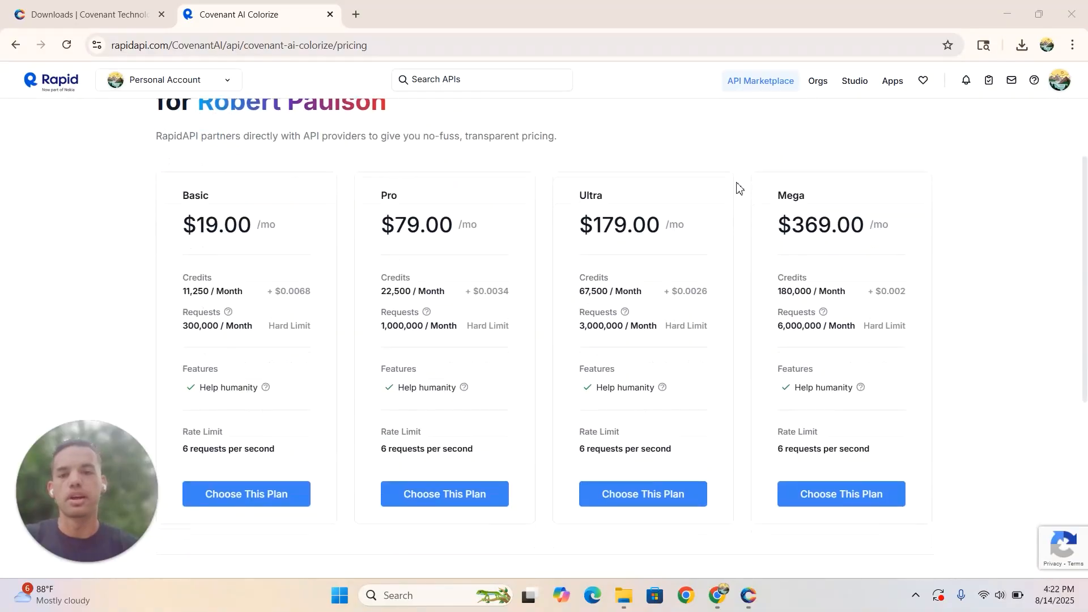
click(441, 487)
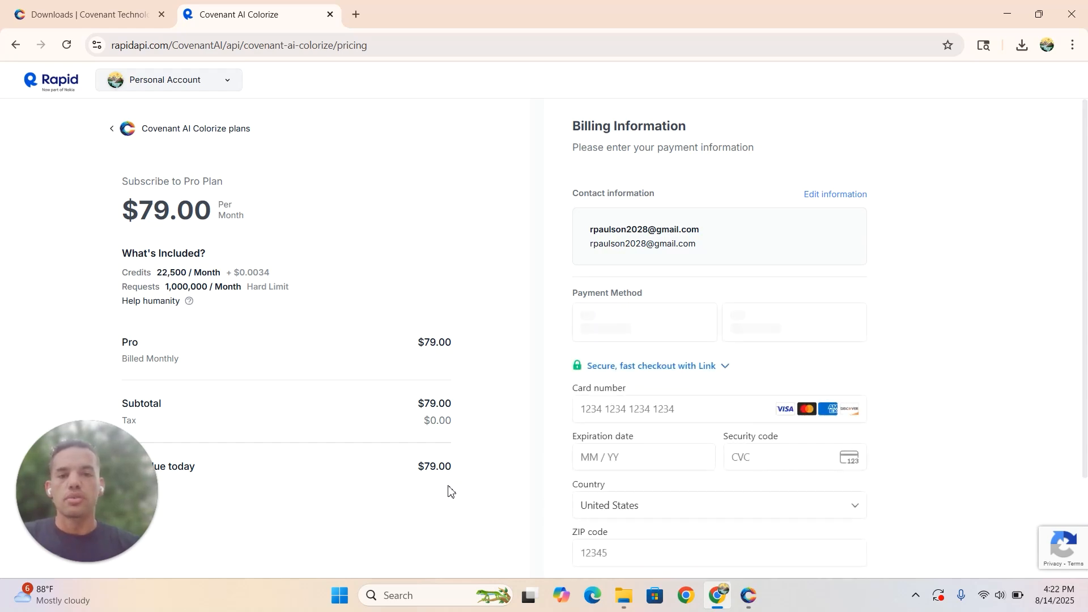
scroll(496, 320, down, 1)
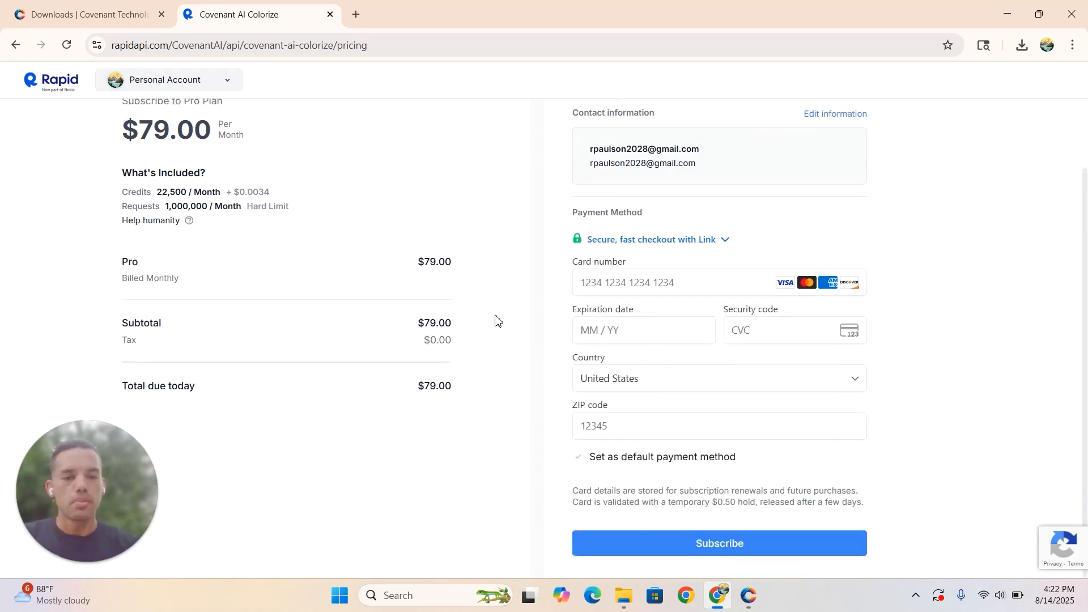
key(super+d)
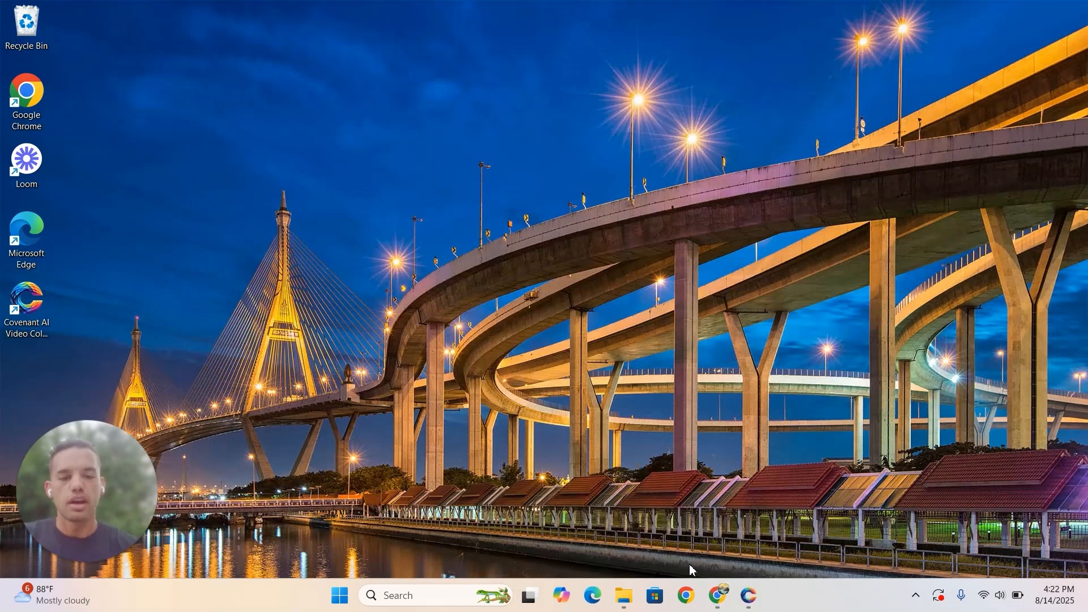
click(723, 600)
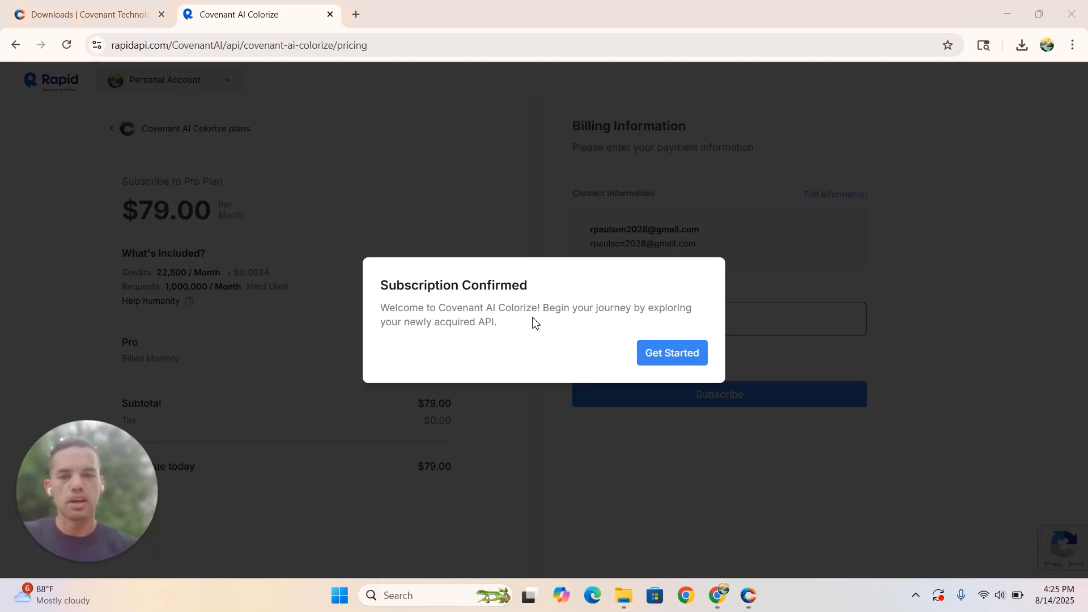
- Finish the subscription confirmation, switch to the Covenant AI desktop app and delete its stored API key in the settings
click(674, 357)
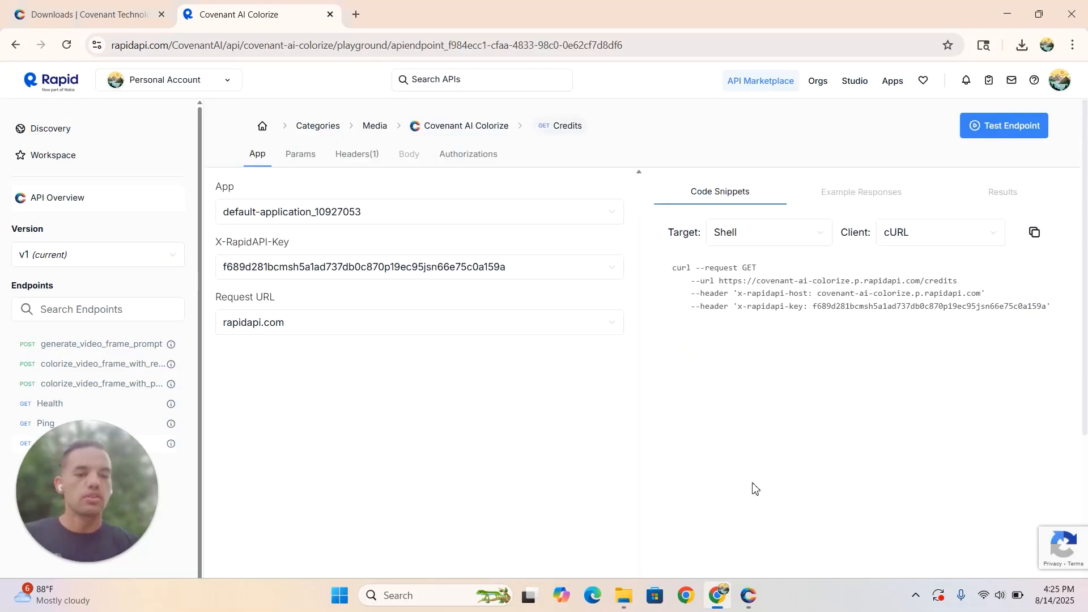
mouse_move(748, 599)
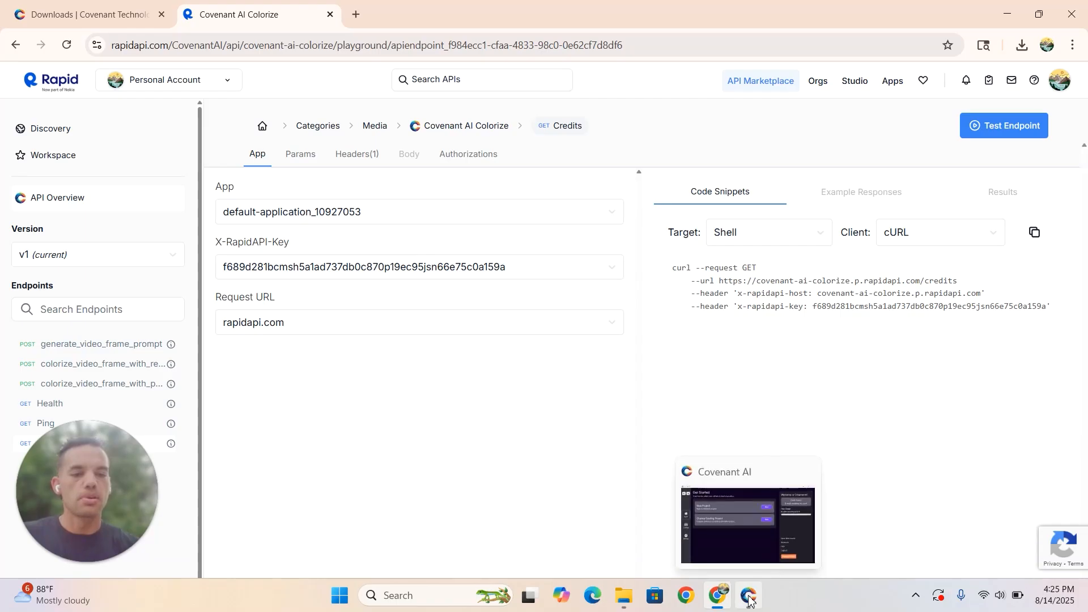
mouse_move(747, 542)
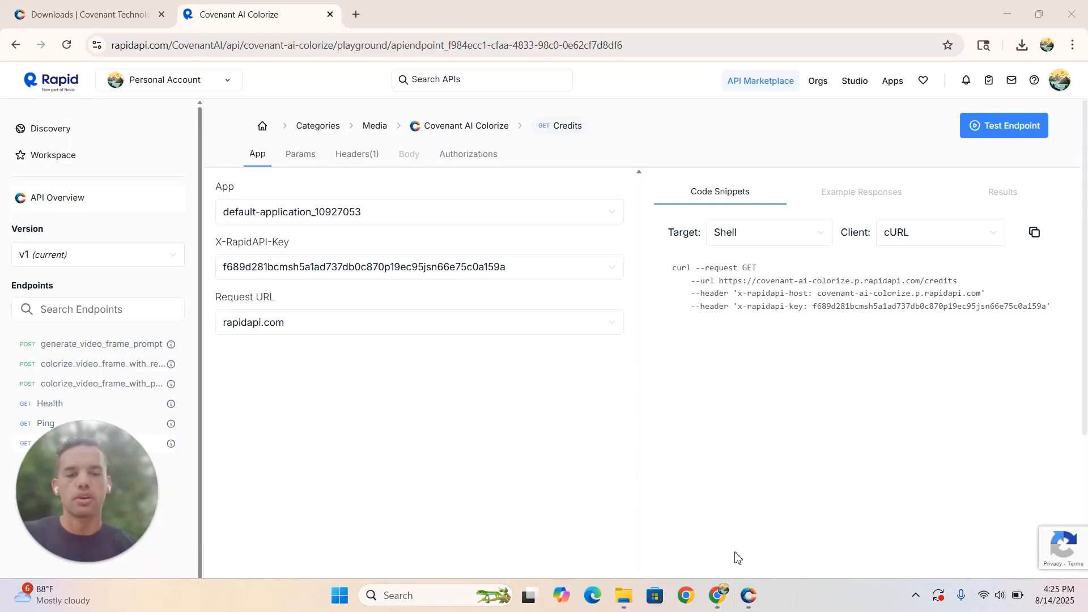
click(749, 598)
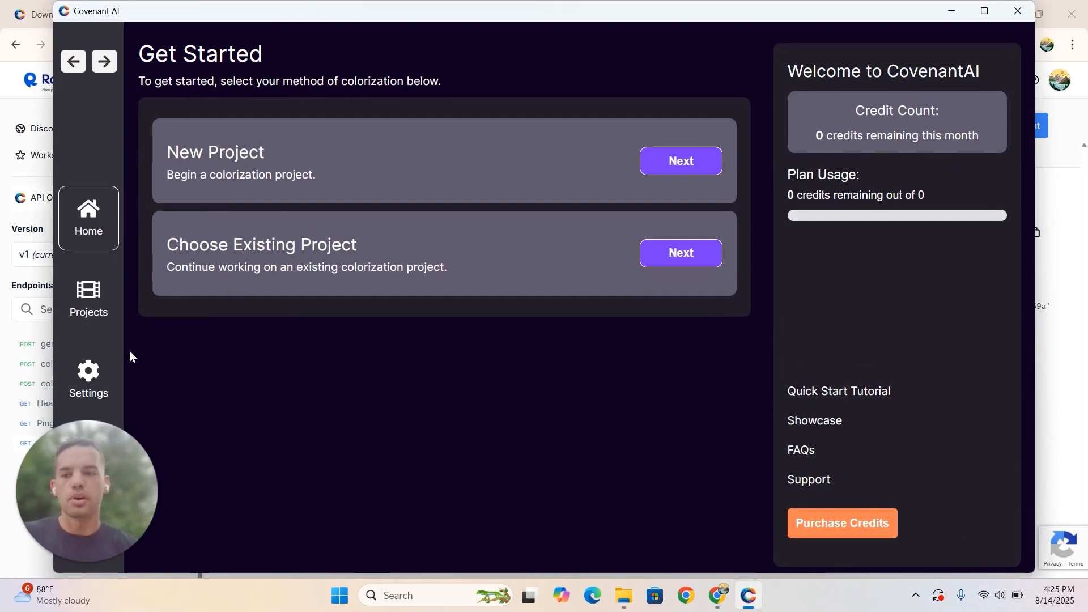
click(89, 376)
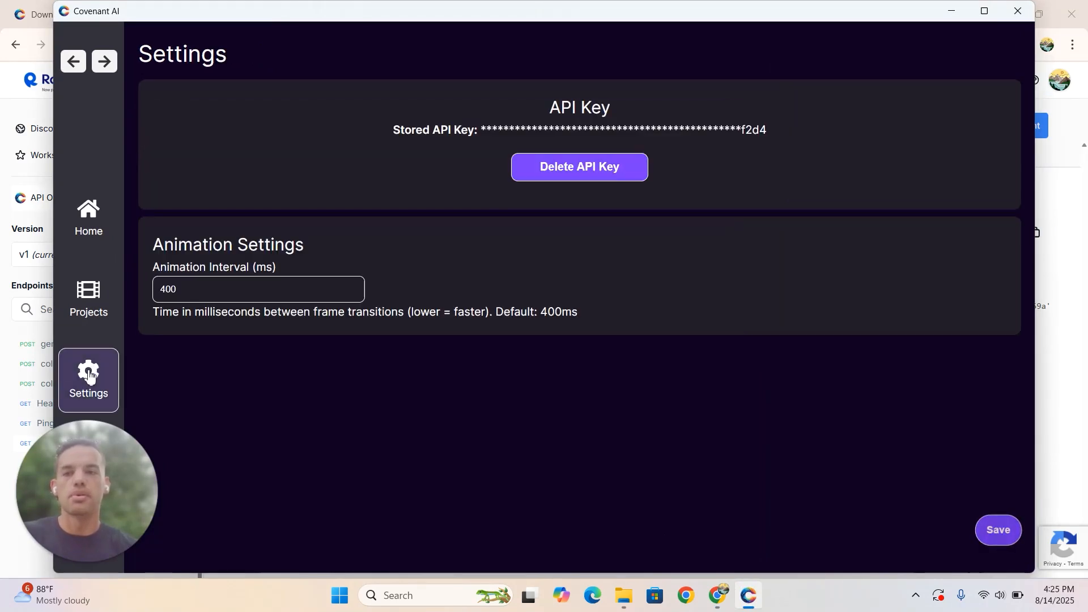
click(592, 168)
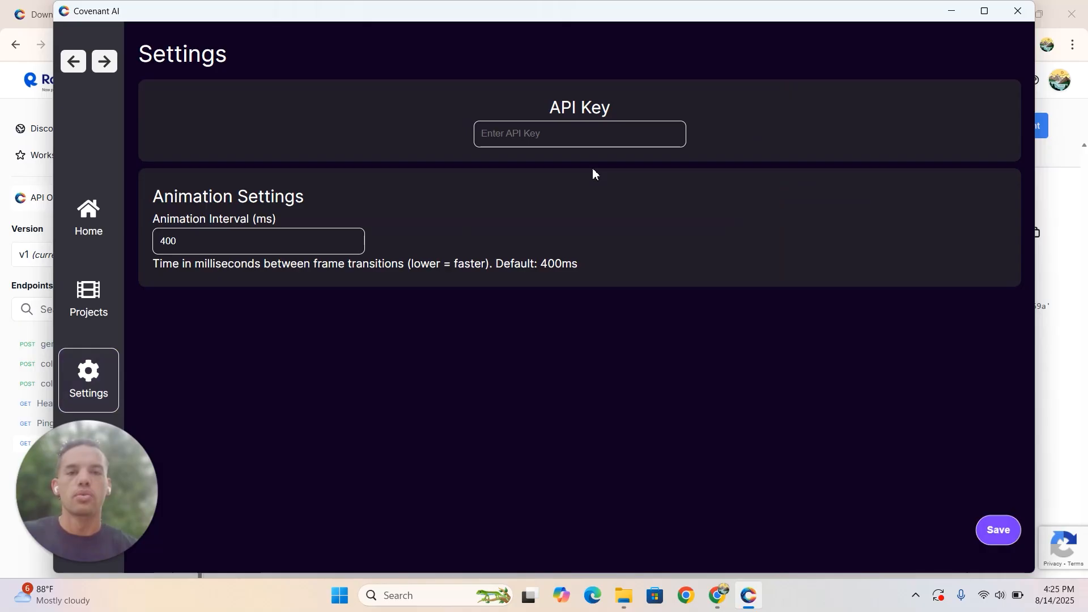
click(558, 138)
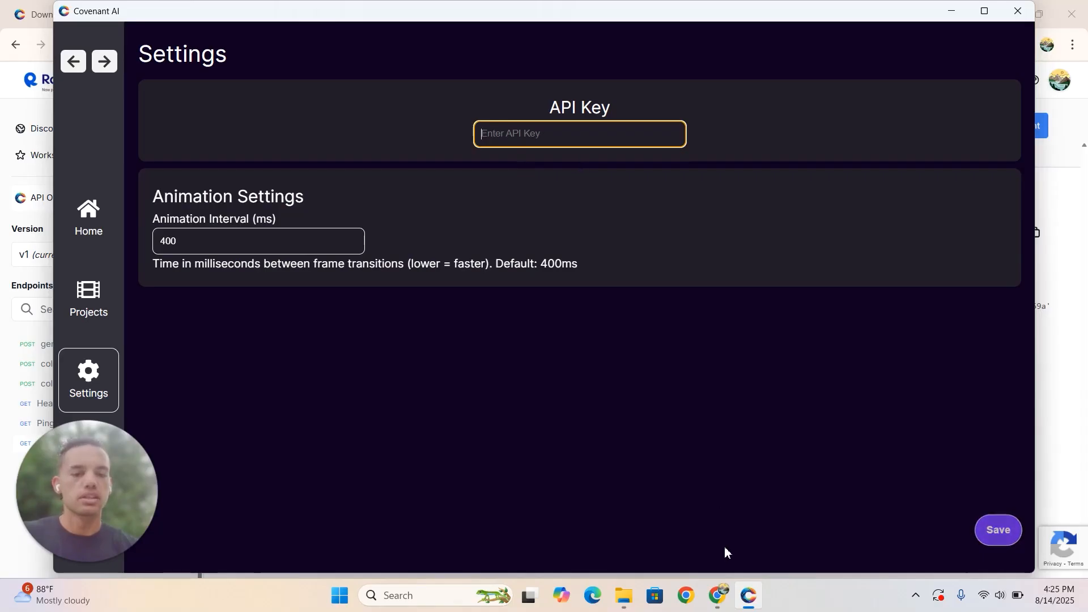
- Switch back to the RapidAPI page in Chrome and copy the x-rapidapi-key value from the Shell cURL code snippet
click(720, 597)
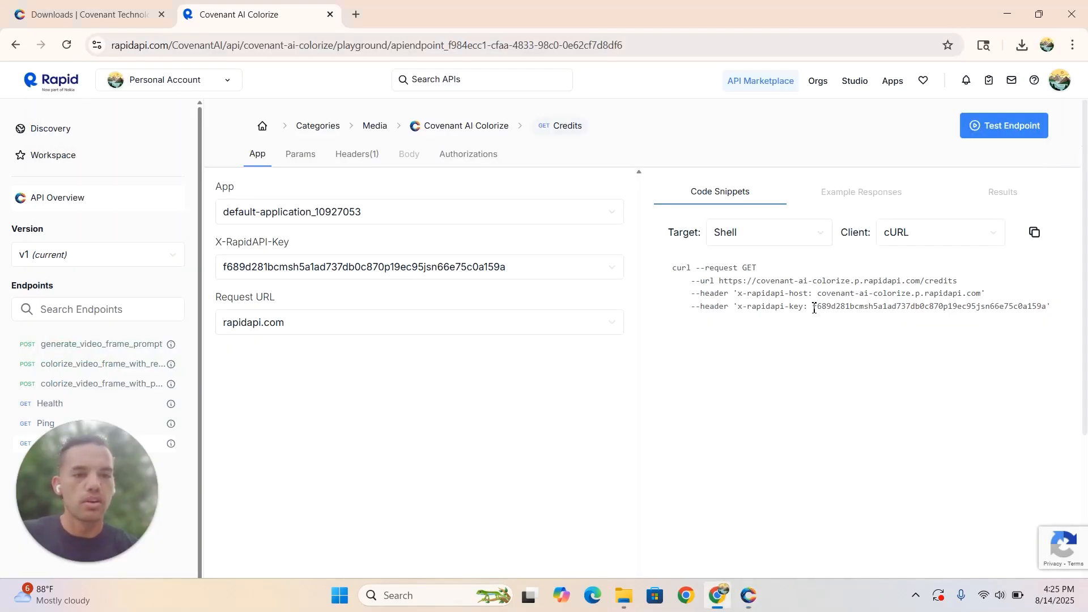
drag(814, 308, 1049, 305)
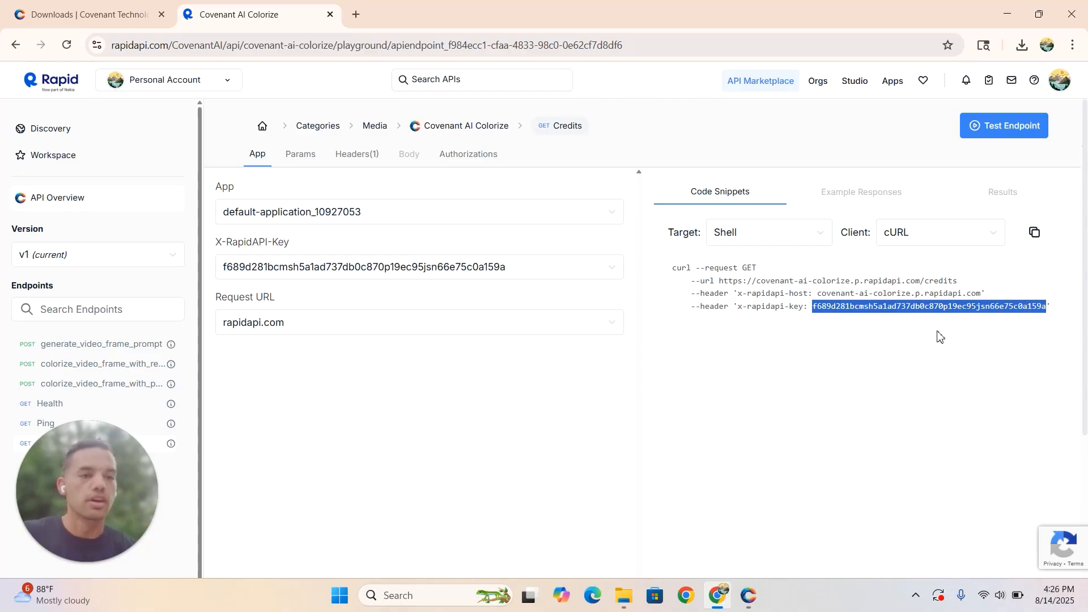
scroll(933, 334, up, 2)
scroll(935, 339, down, 3)
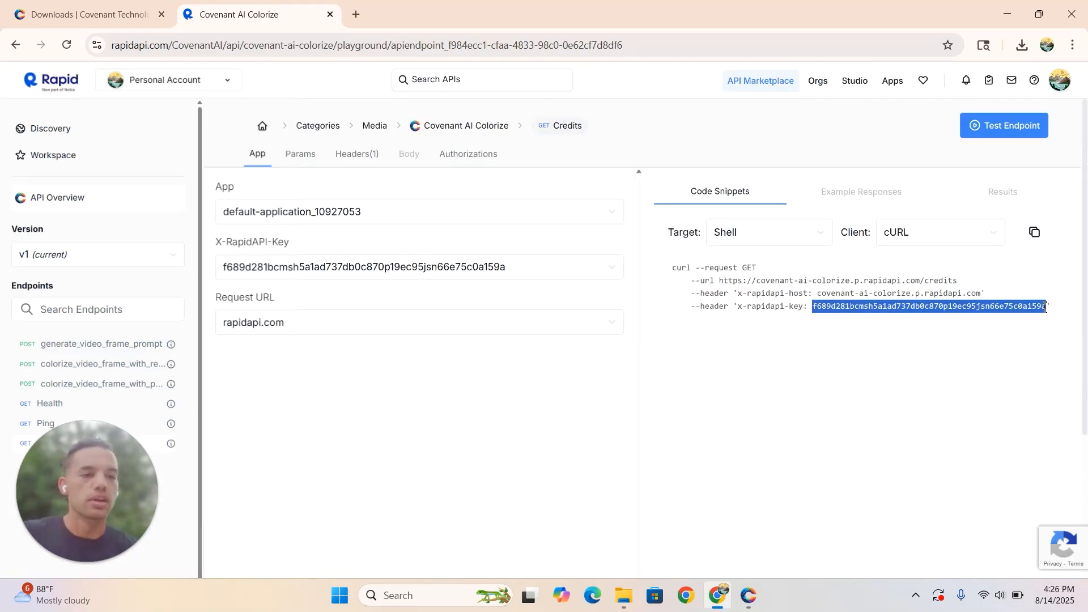
right_click(913, 313)
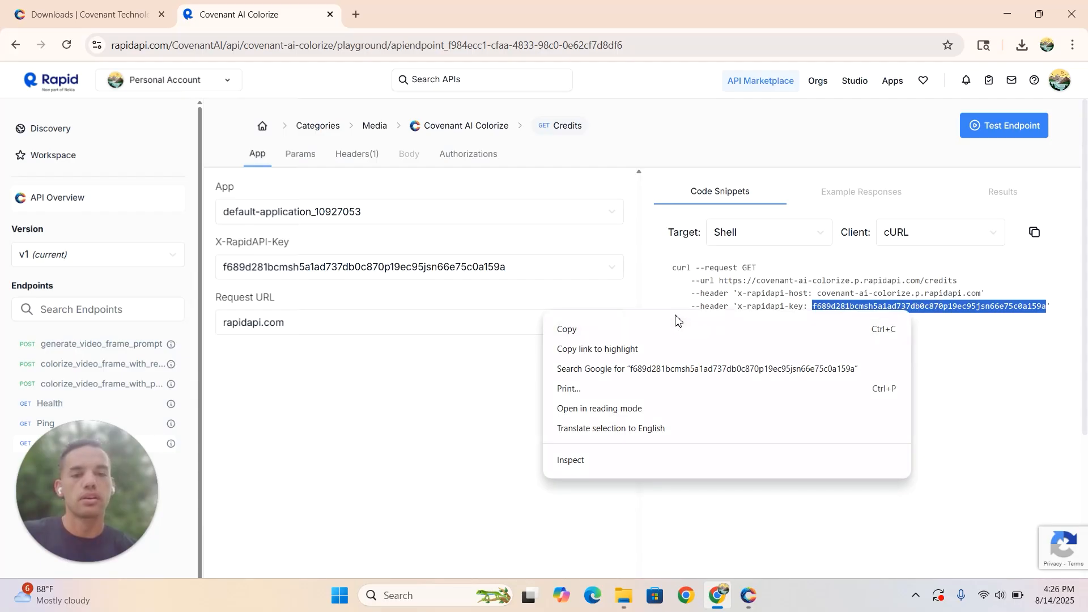
click(662, 330)
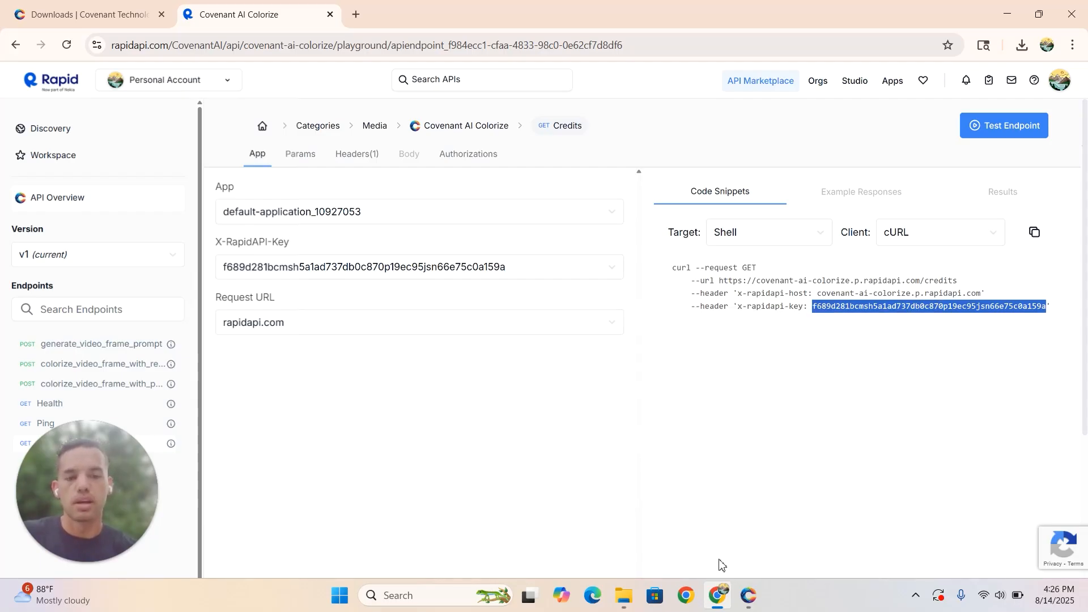
- Switch to Covenant AI, paste the copied API key into its API Key setting and save the settings
mouse_move(751, 597)
click(756, 556)
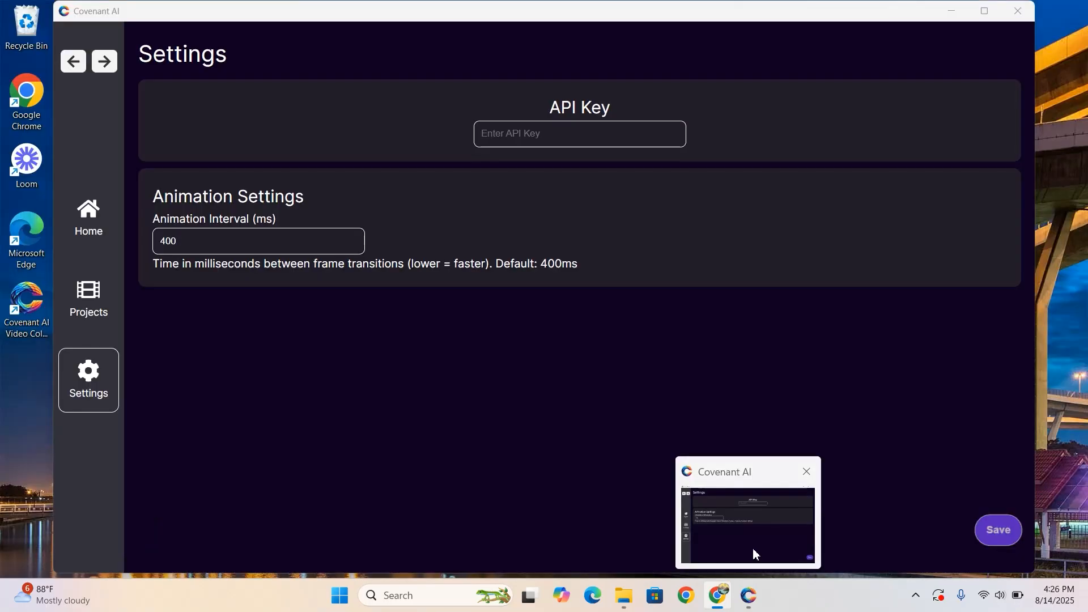
key(ctrl+v)
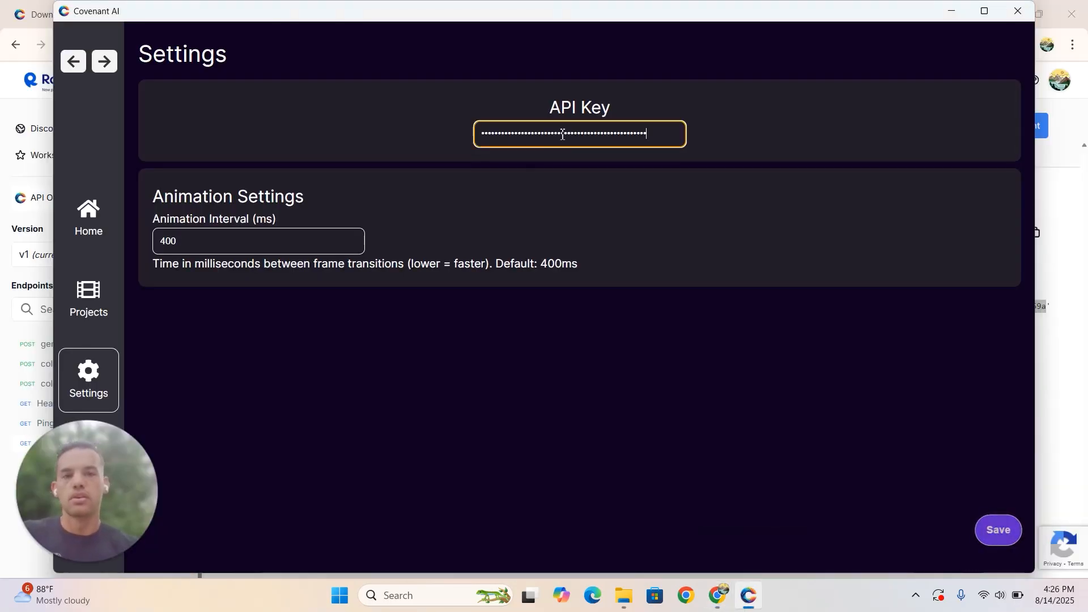
click(998, 533)
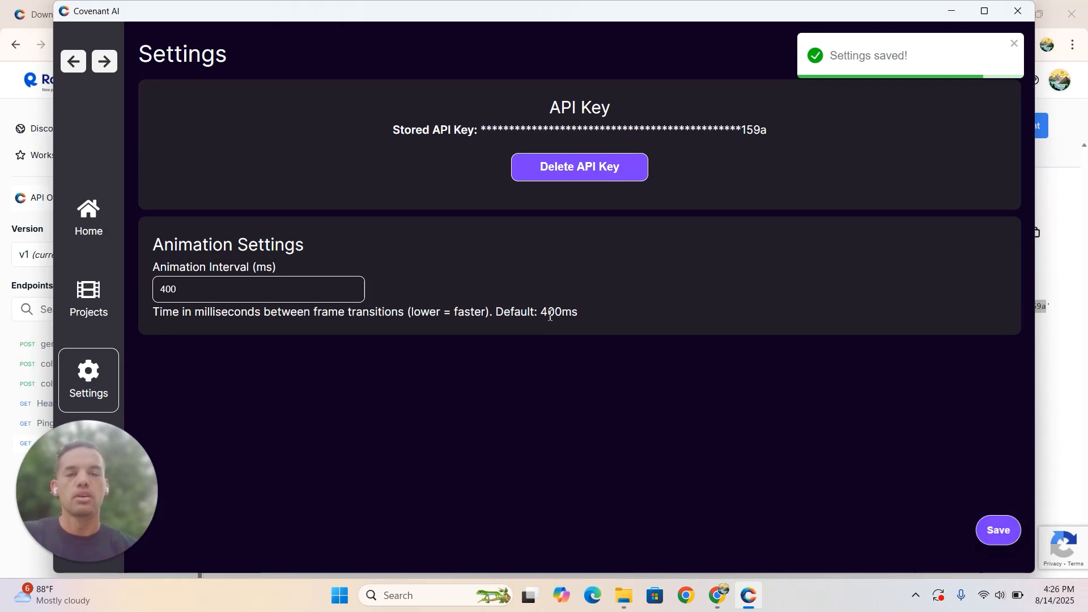
- Restart the Covenant AI Video Colorizer and check the credit count and plan usage on its home page
click(88, 229)
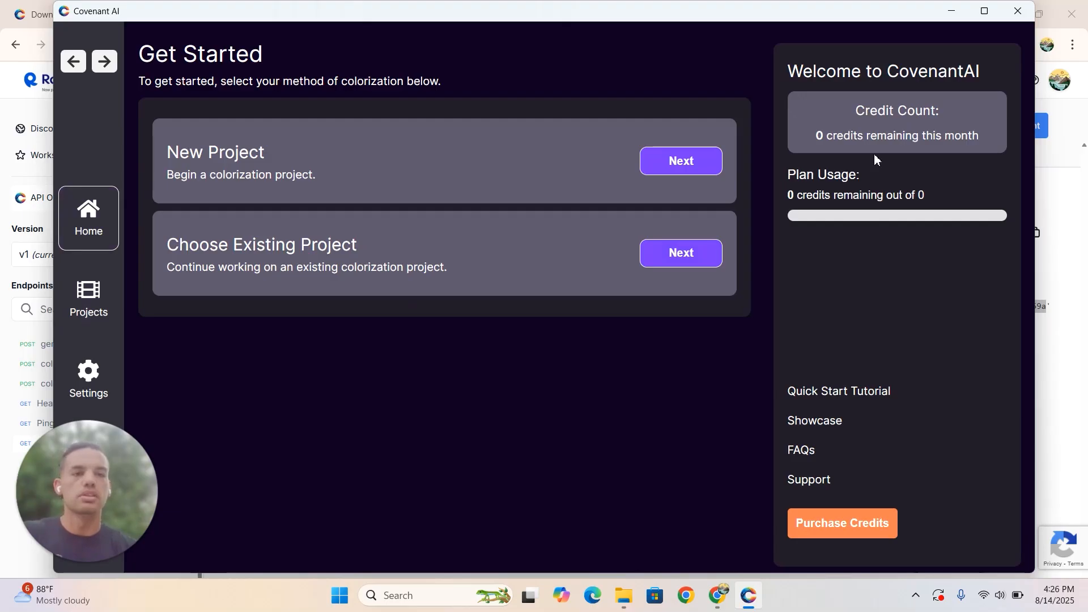
click(1019, 11)
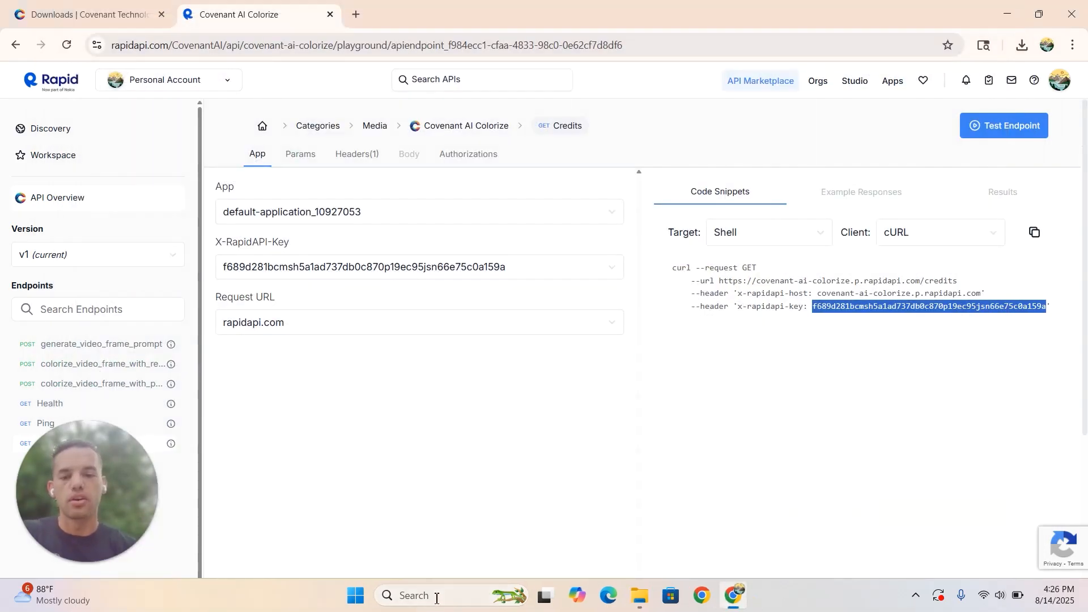
click(437, 595)
text(Cov)
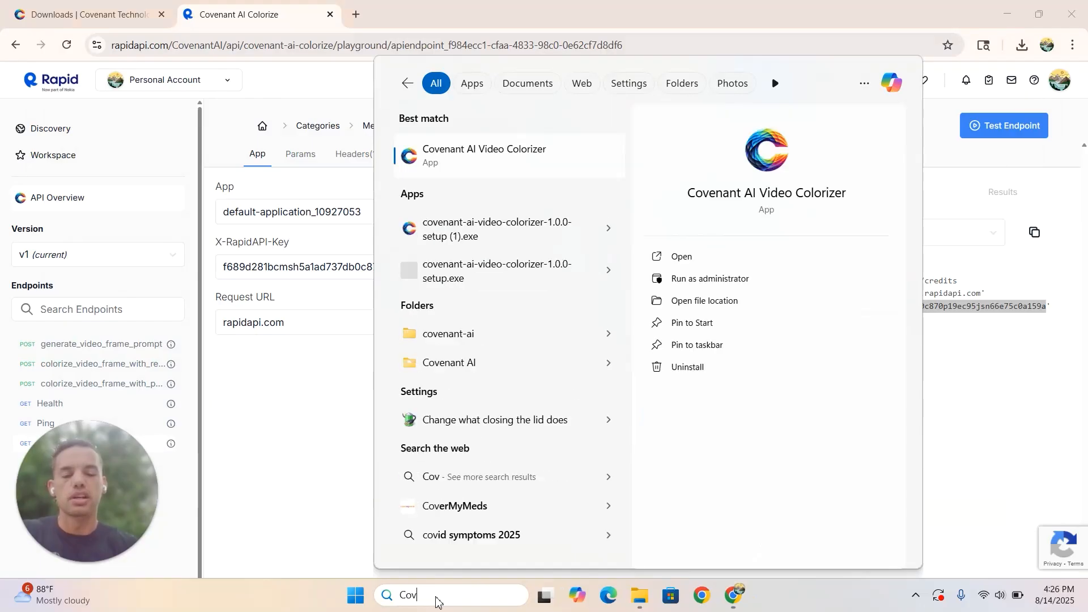
text(e)
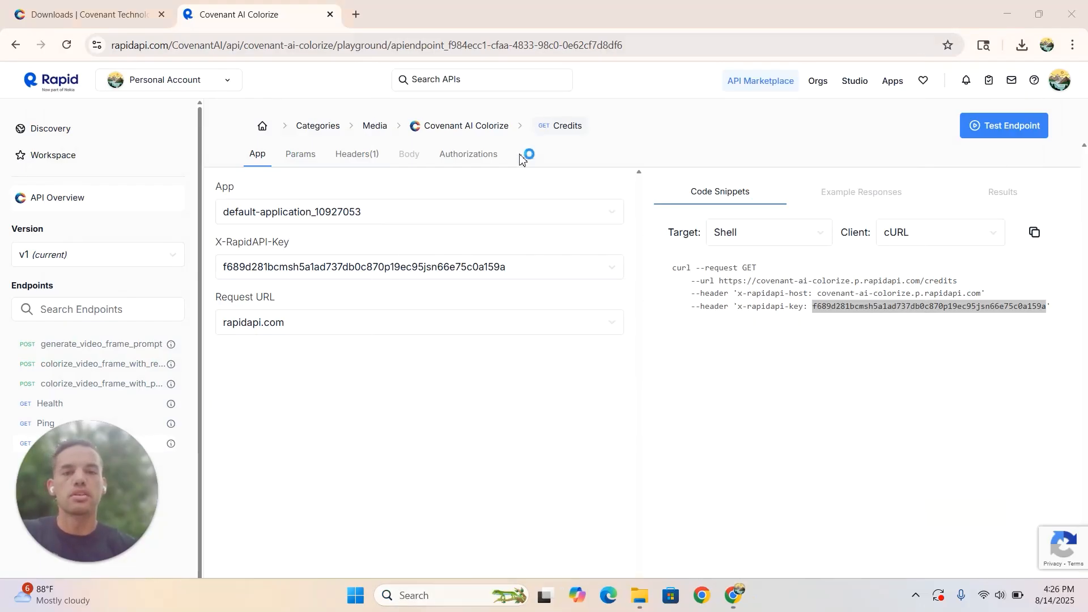
click(520, 158)
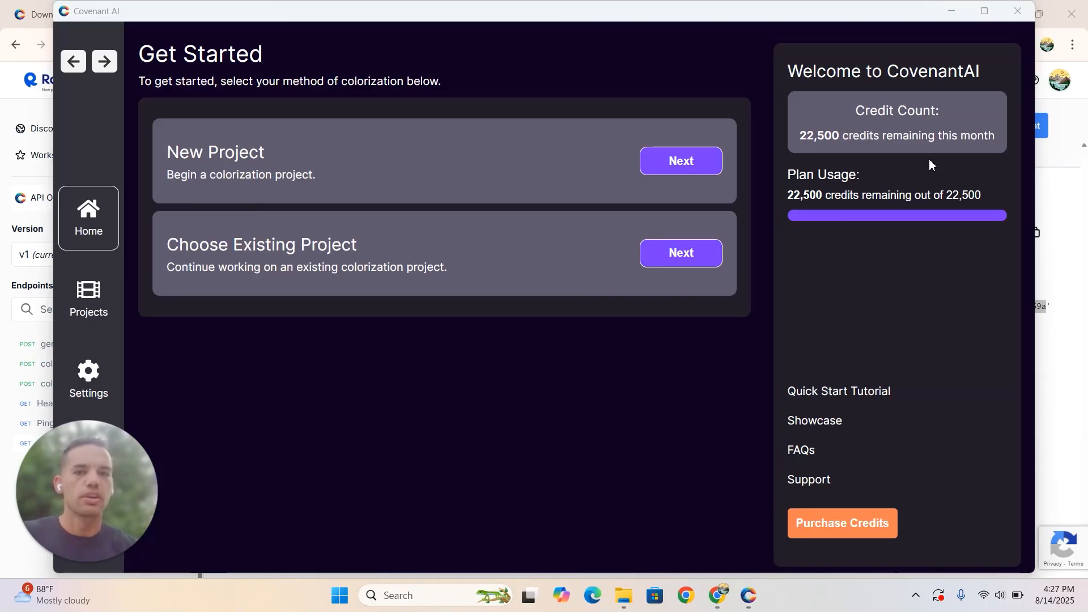
click(889, 254)
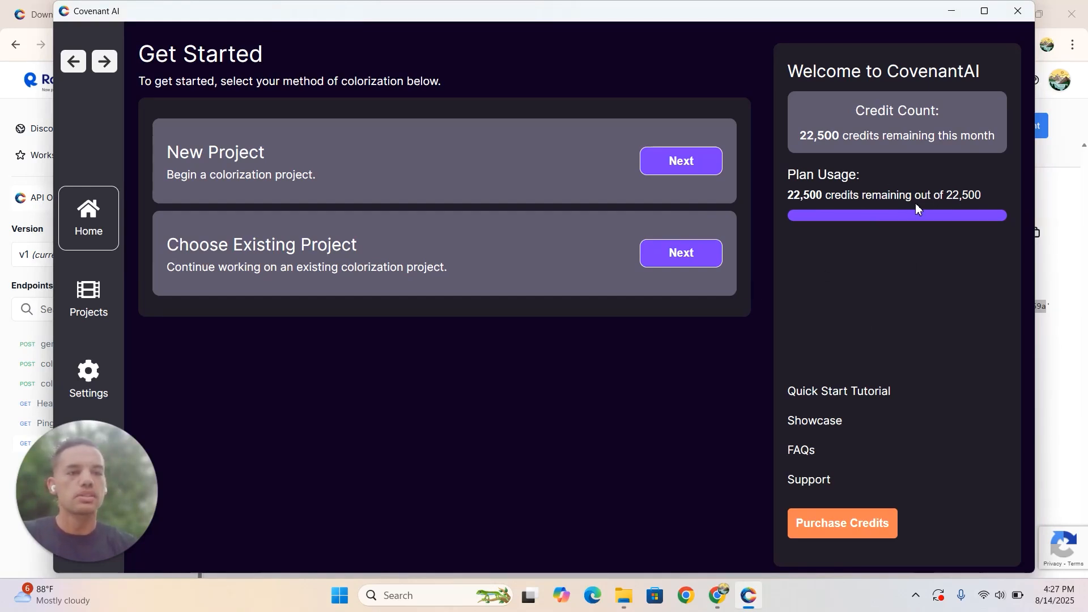
double_click(950, 194)
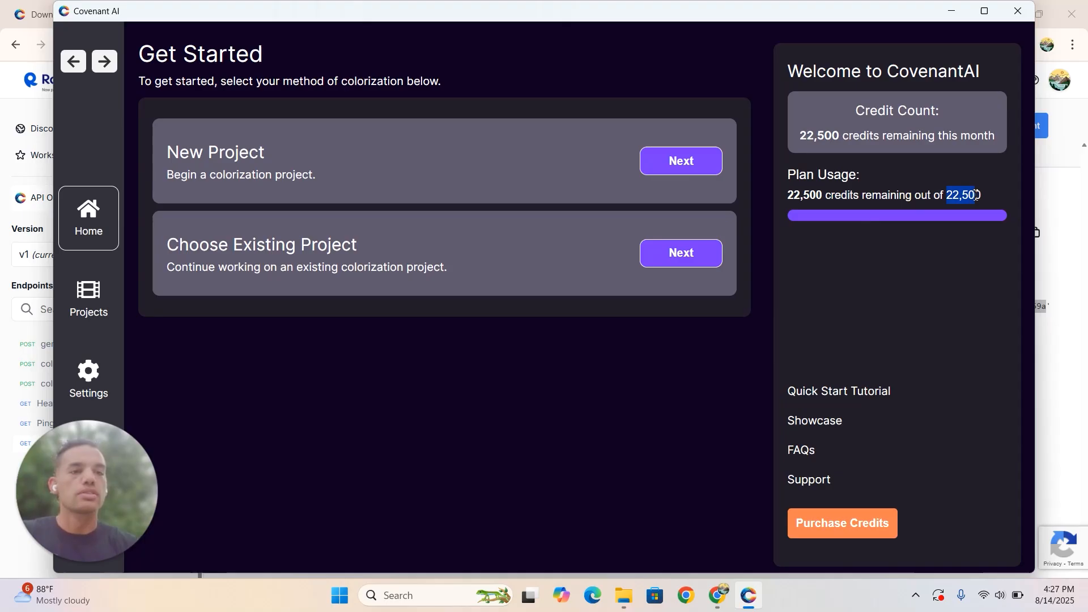
triple_click(983, 194)
drag(908, 181, 845, 212)
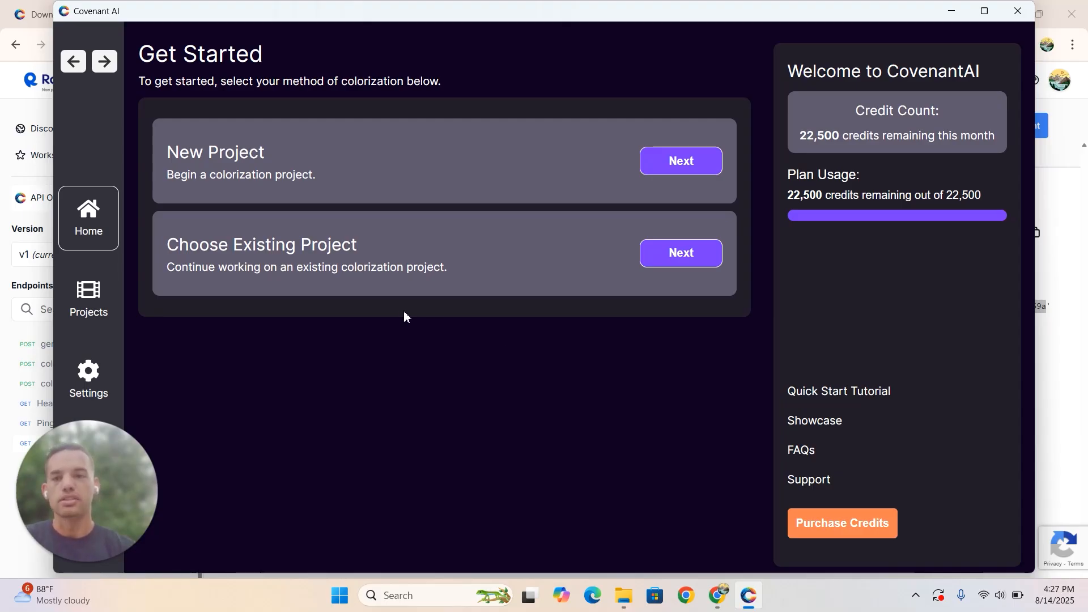
- Create a new colorization project named test-project
click(688, 165)
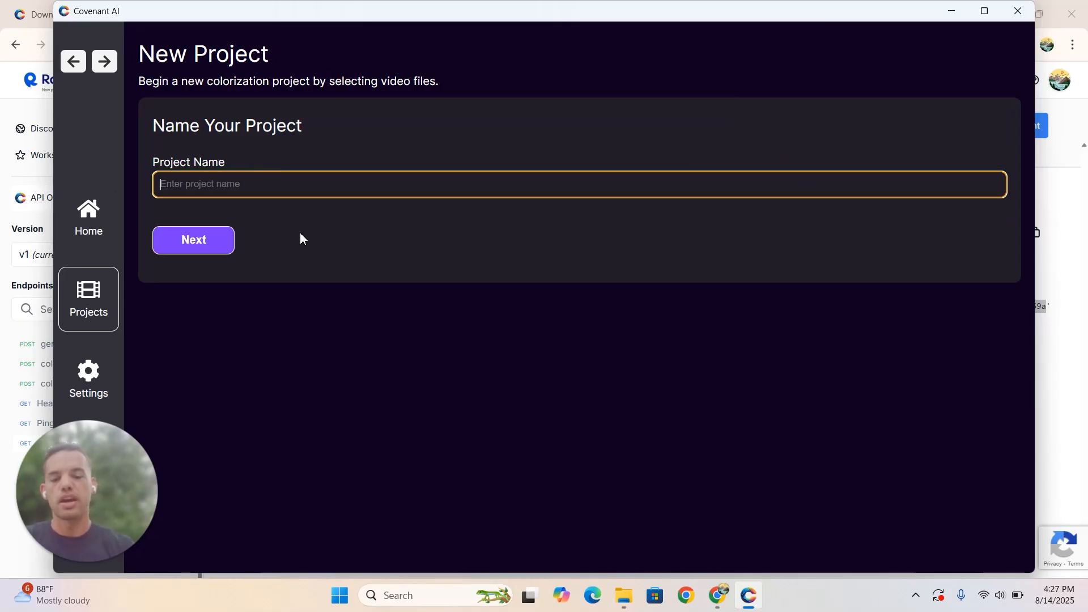
text(t)
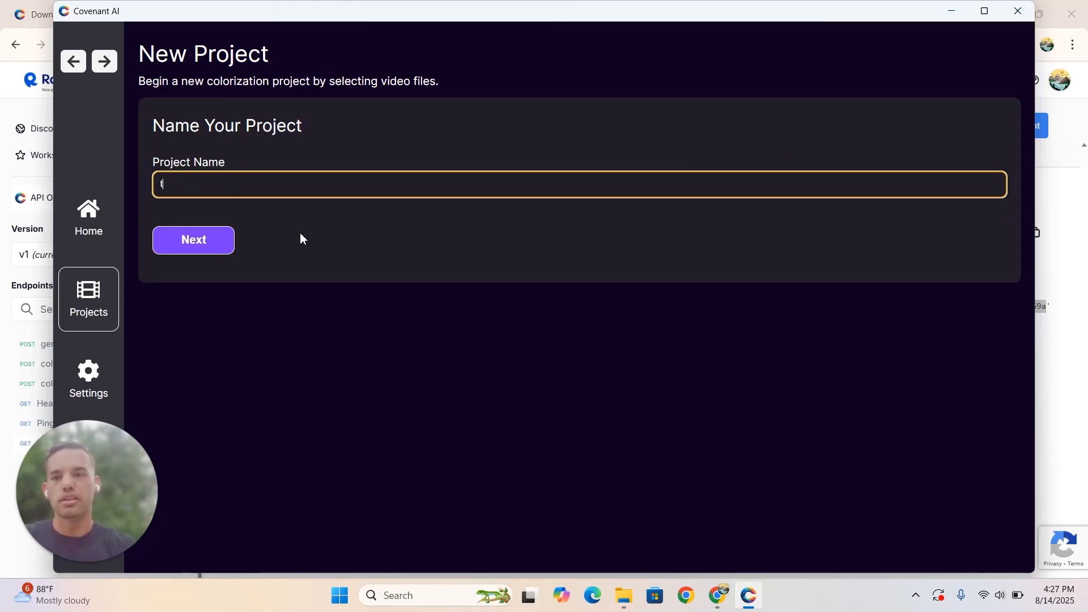
text(est-project)
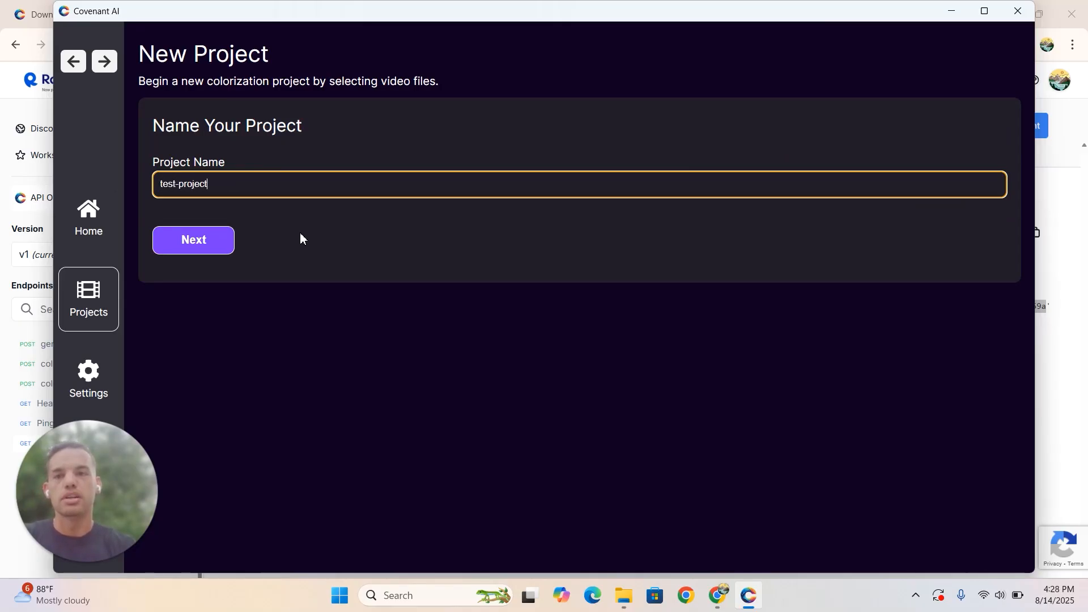
click(198, 242)
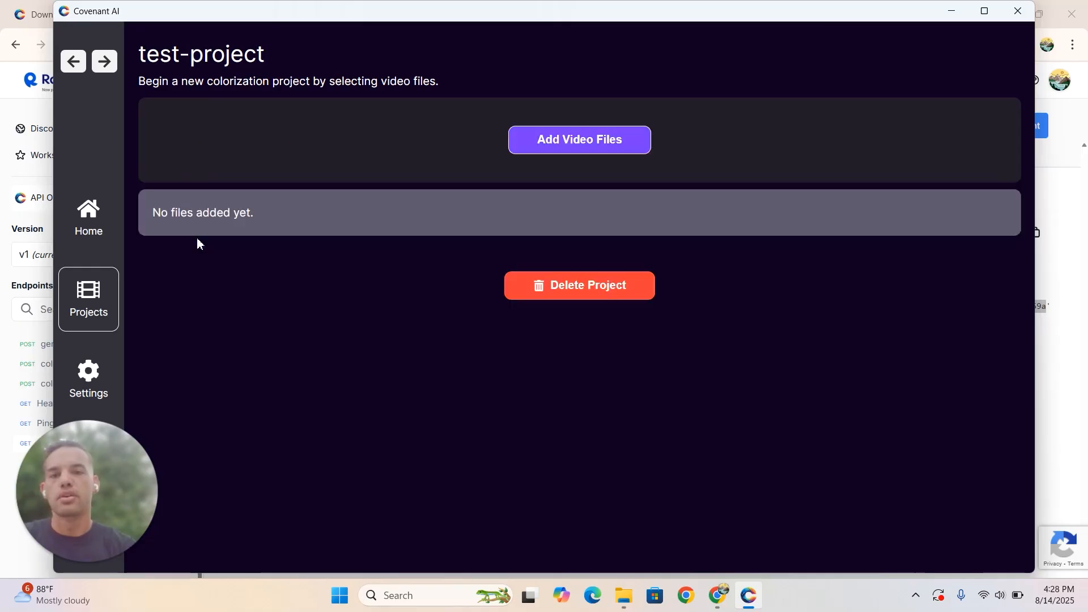
- Add all four videos from the Documents > Test Film > Film folder to the project and look through the added files
click(564, 149)
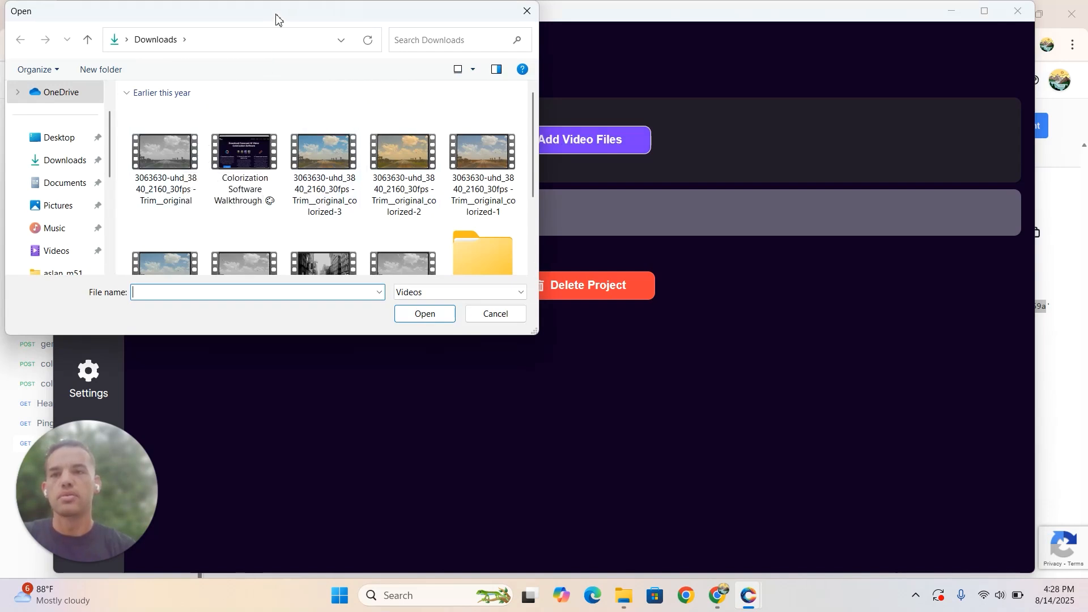
drag(275, 16, 444, 66)
scroll(211, 245, down, 5)
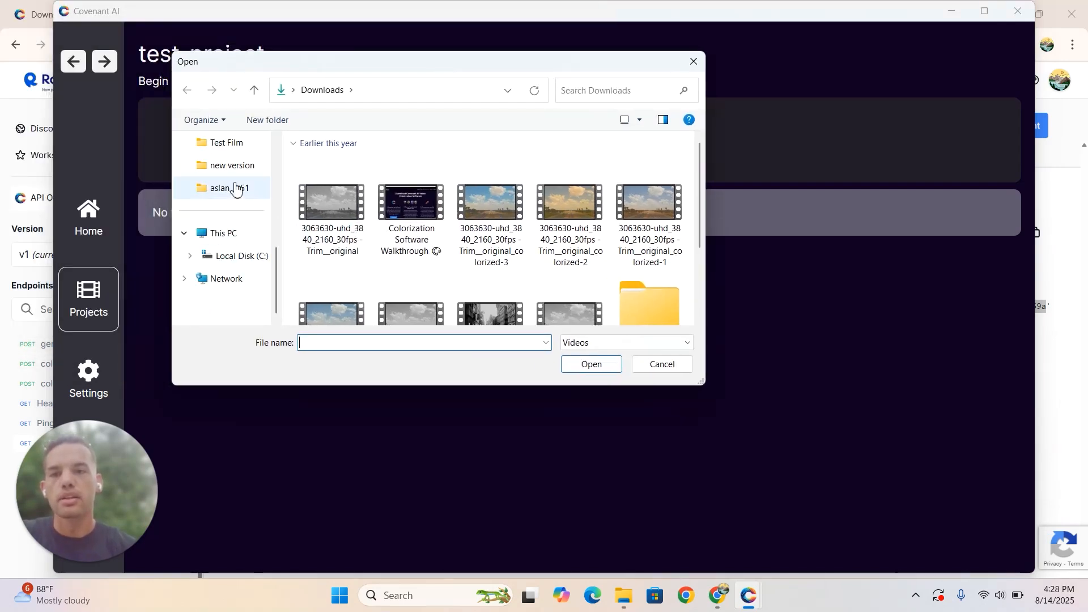
click(228, 146)
double_click(328, 194)
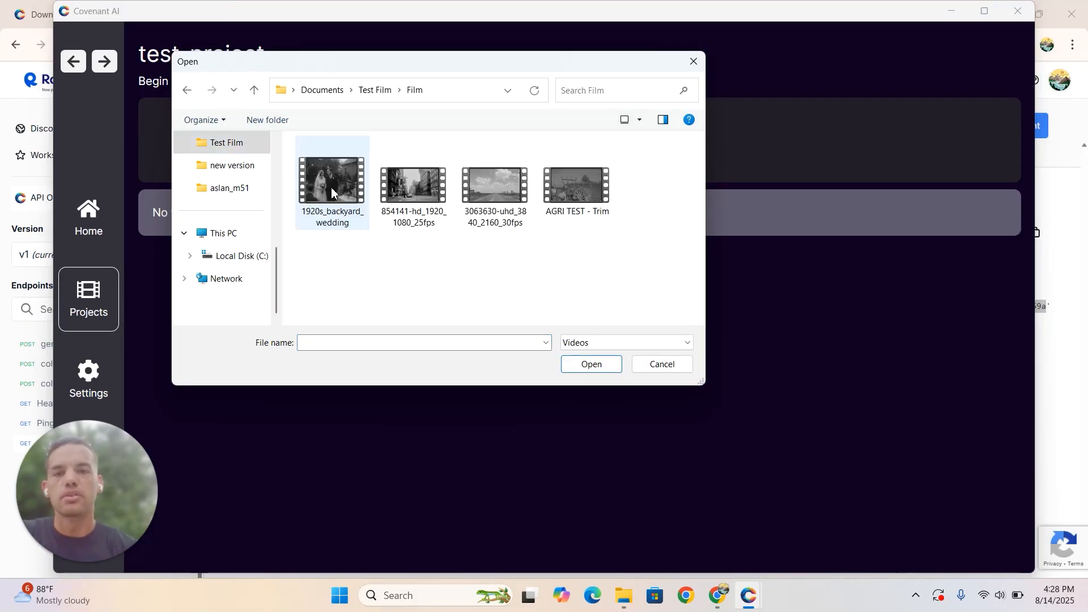
drag(336, 265, 450, 136)
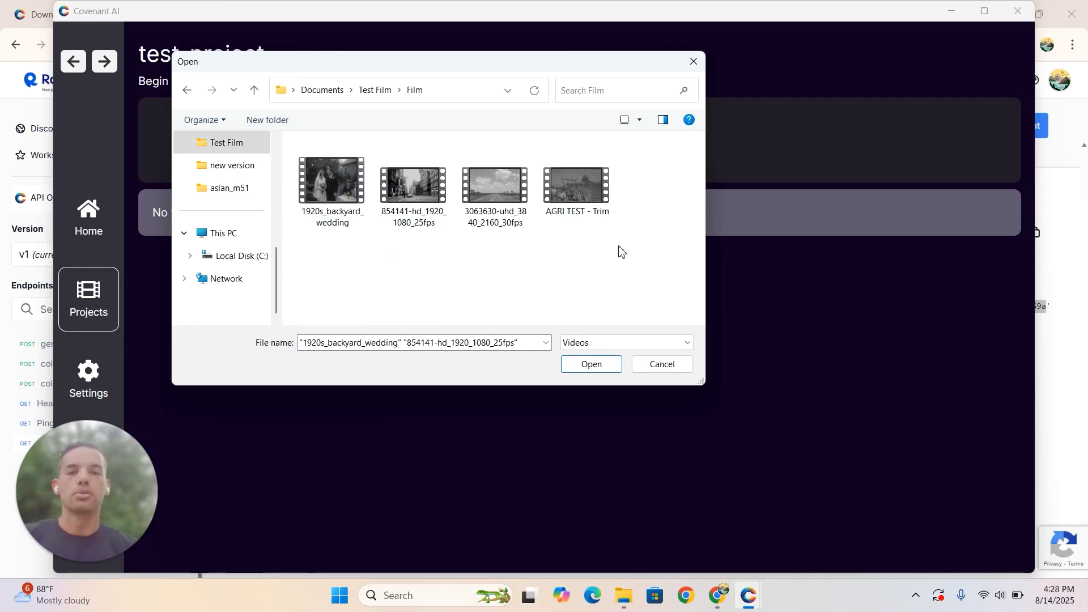
drag(618, 248, 314, 183)
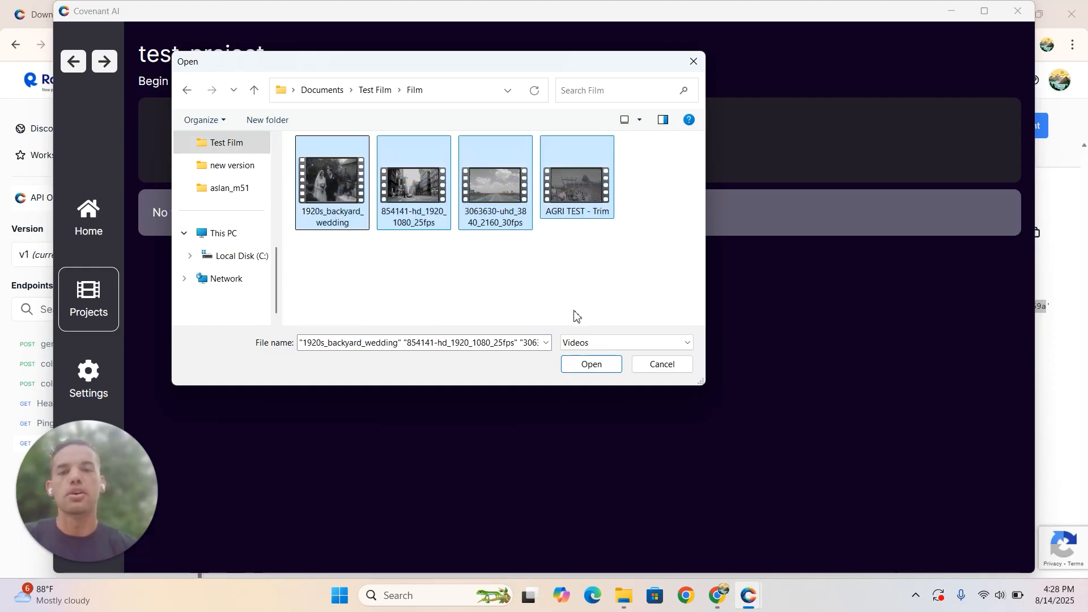
click(596, 369)
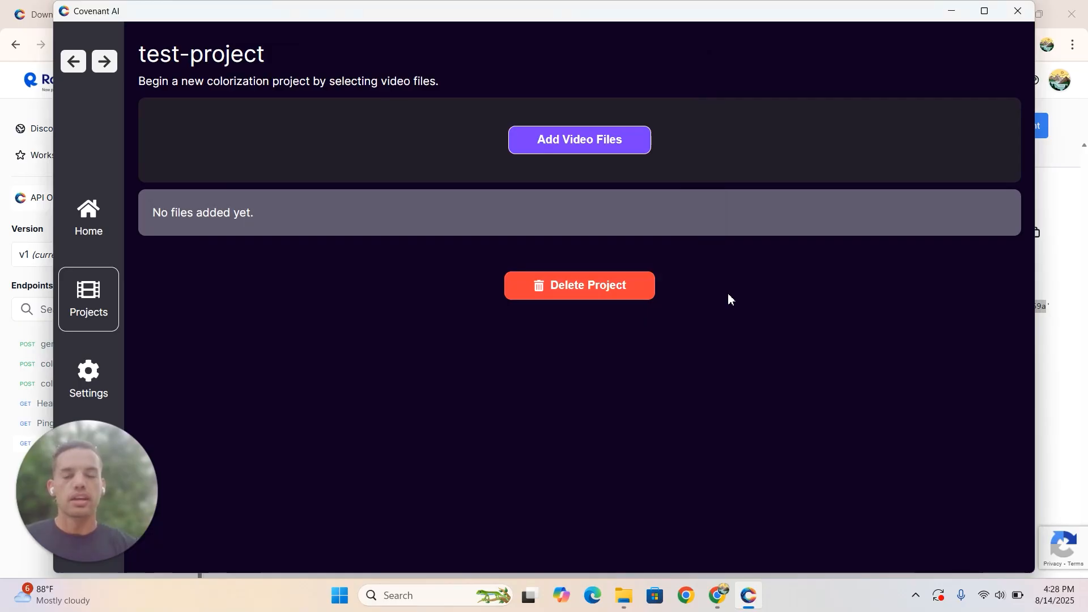
scroll(620, 301, down, 1)
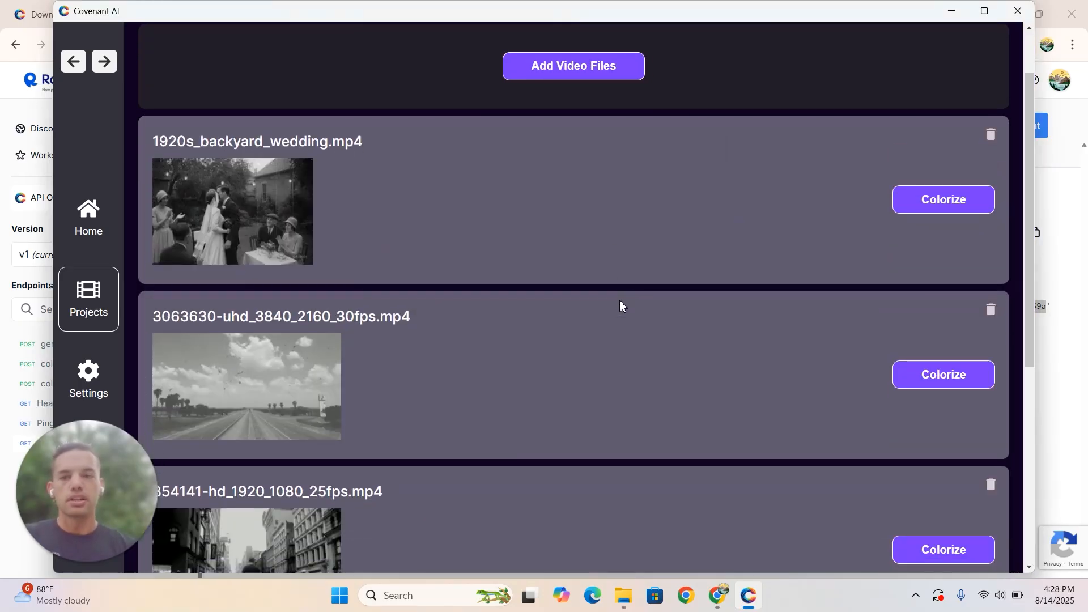
scroll(620, 301, down, 4)
scroll(620, 300, up, 2)
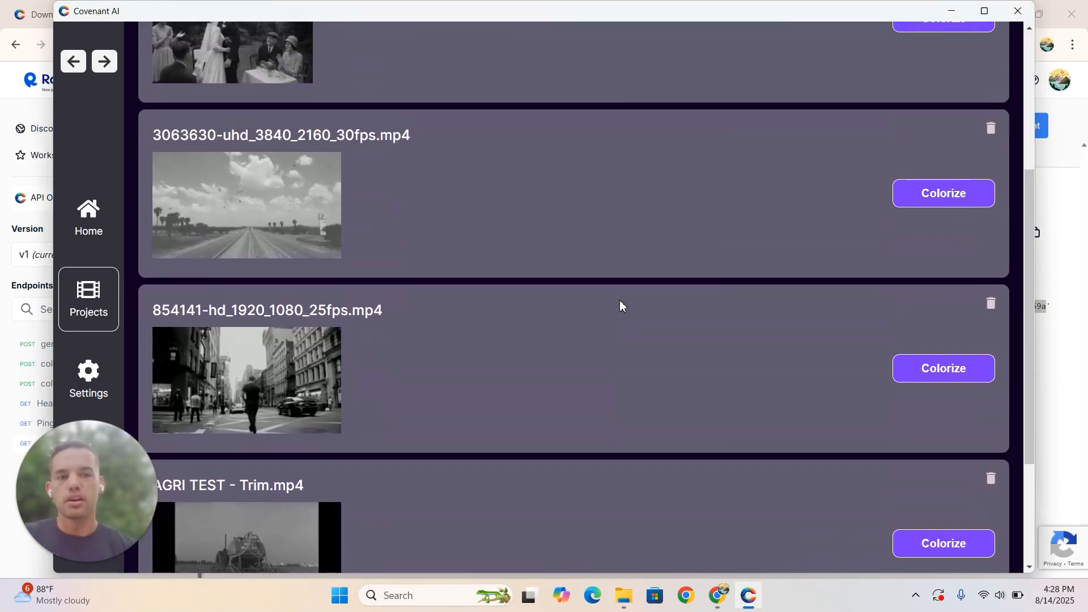
- Start colorizing 1920s_backyard_wedding.mp4 with the Custom Guided Colorization method
scroll(620, 300, up, 3)
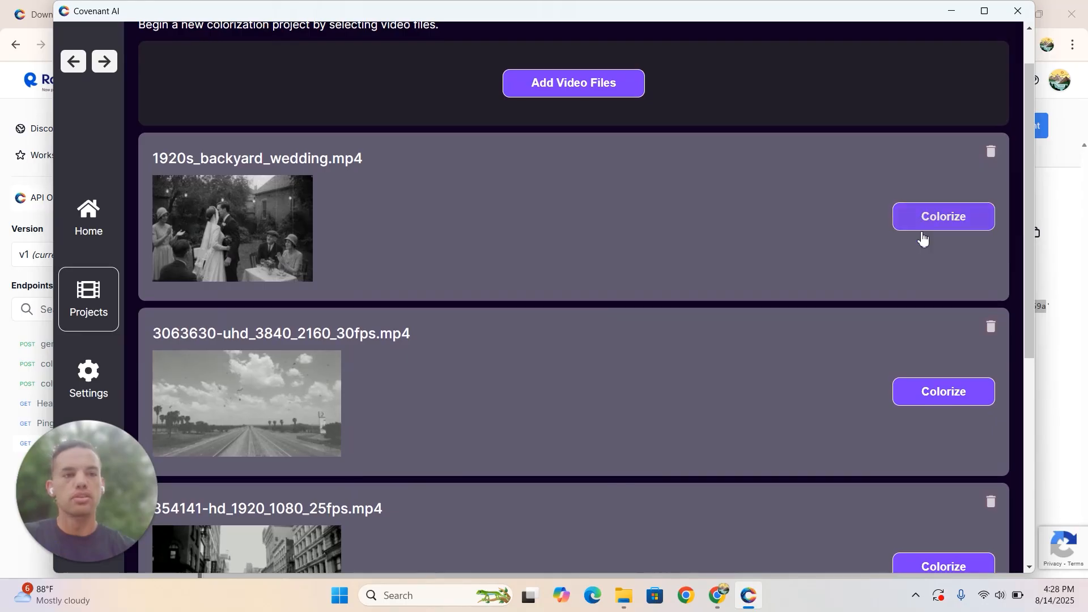
scroll(910, 308, down, 5)
scroll(911, 308, up, 1)
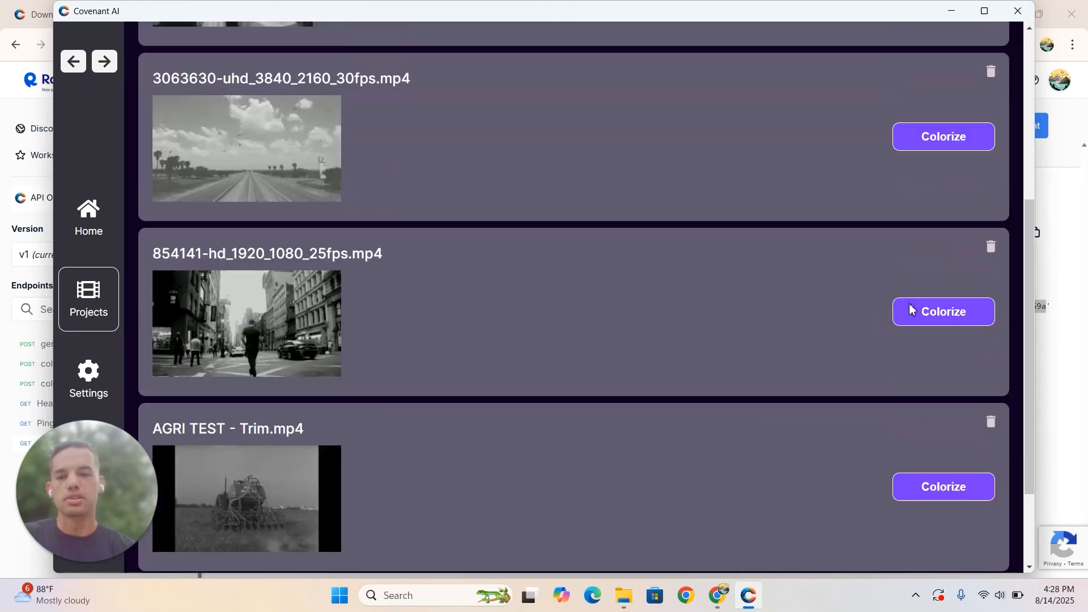
scroll(911, 309, up, 4)
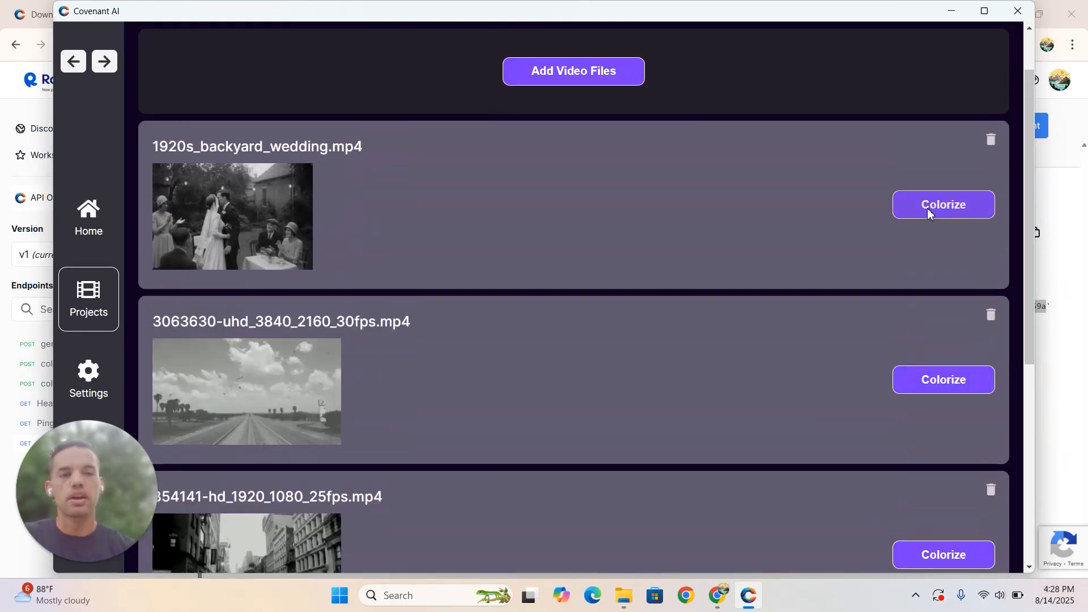
click(928, 213)
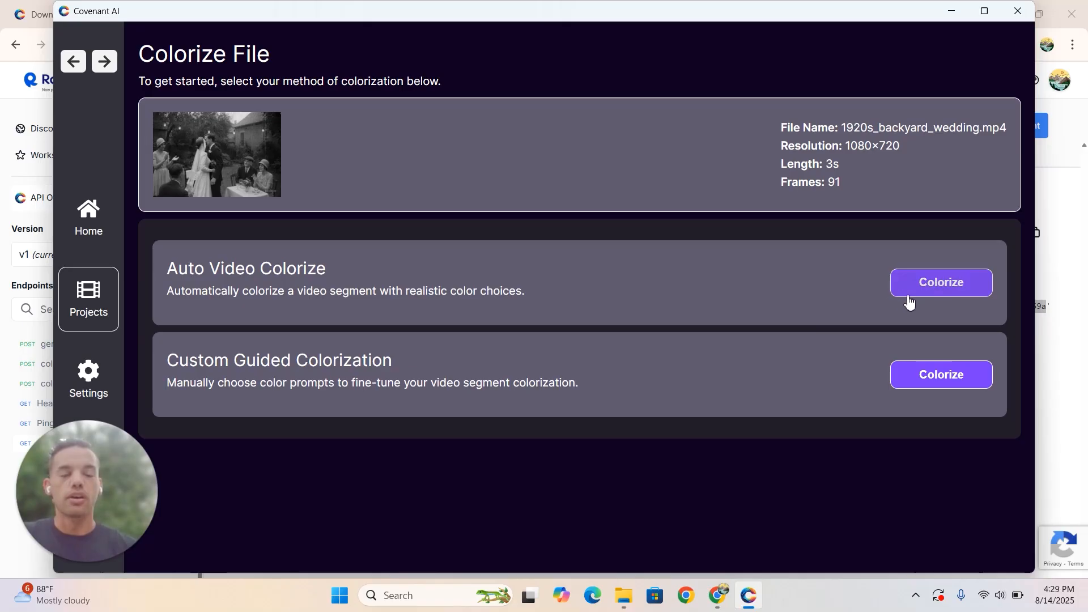
click(925, 376)
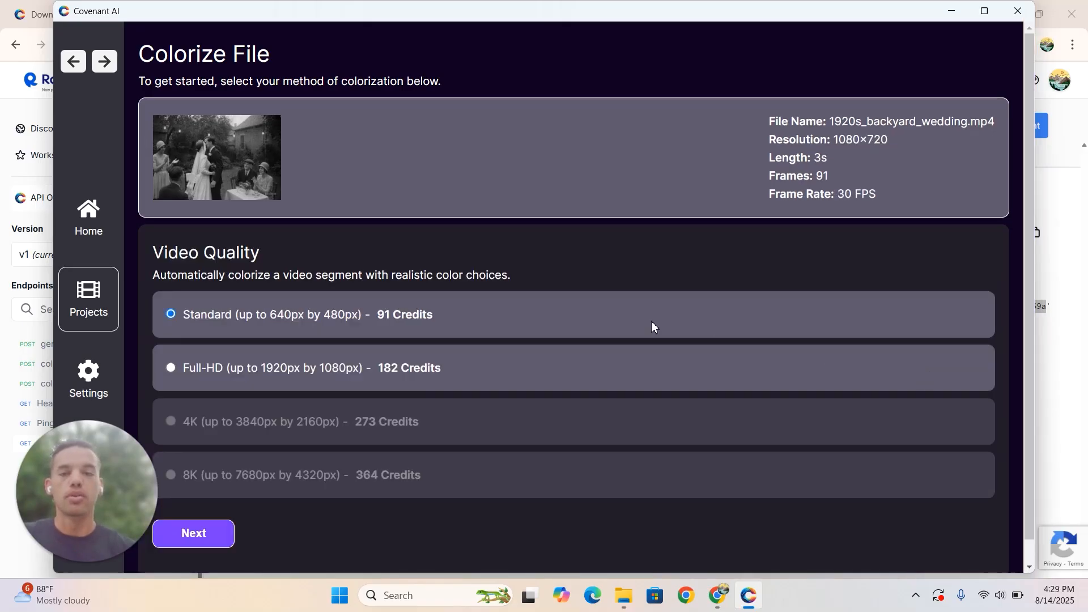
- Choose Full-HD (up to 1920px by 1080px) as the video quality and continue to the guided colorization settings
scroll(308, 272, down, 1)
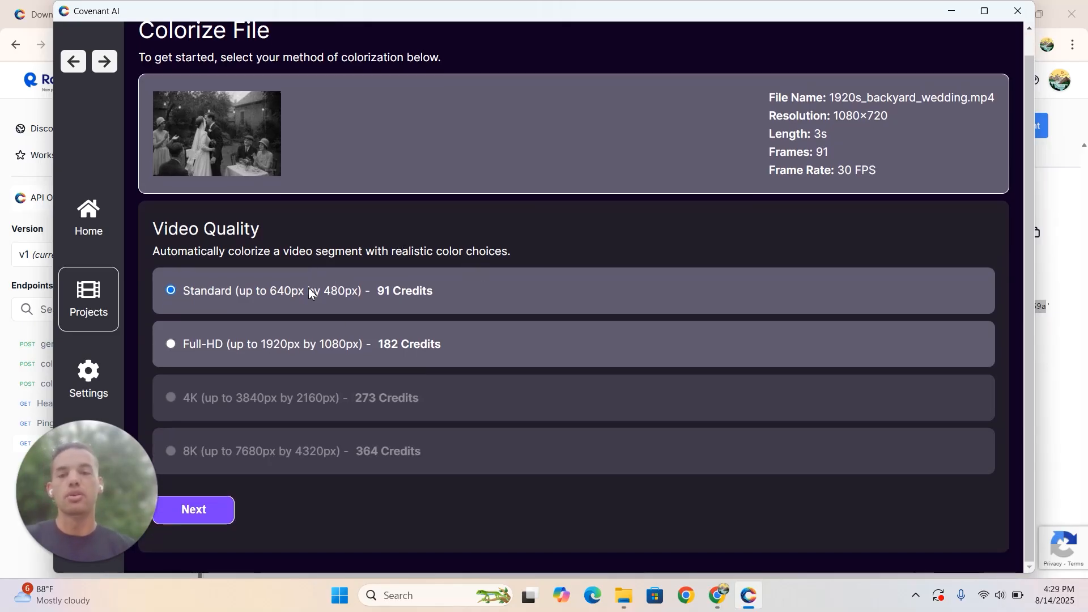
click(210, 350)
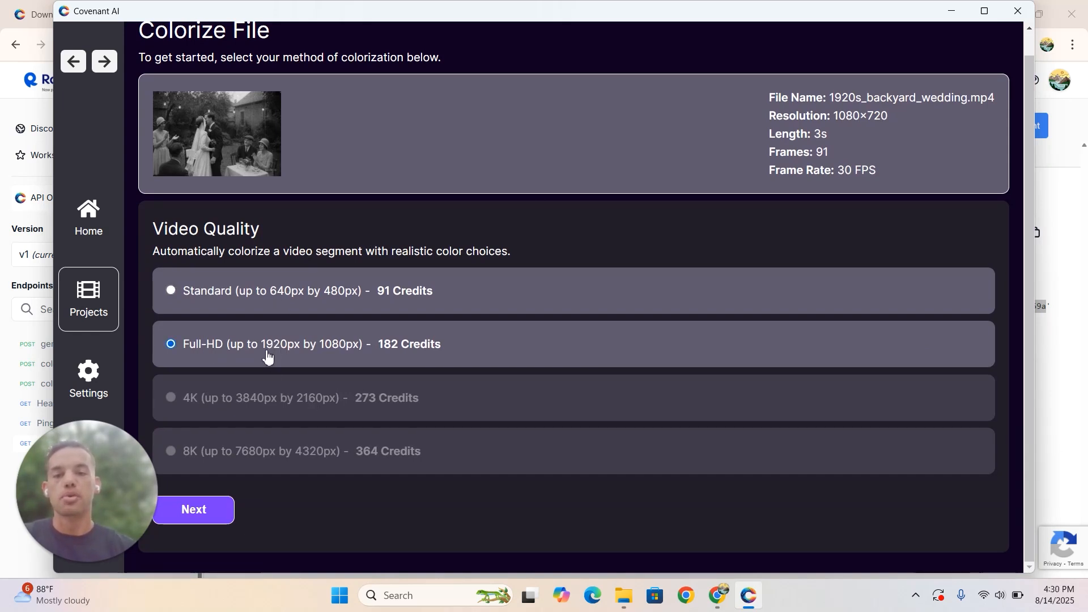
click(252, 293)
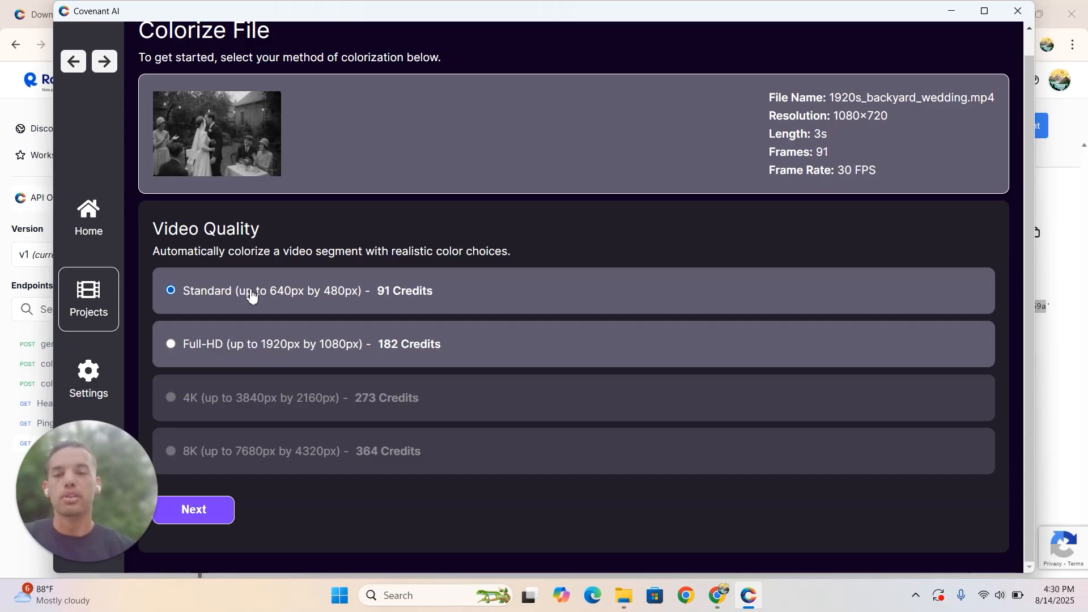
click(224, 347)
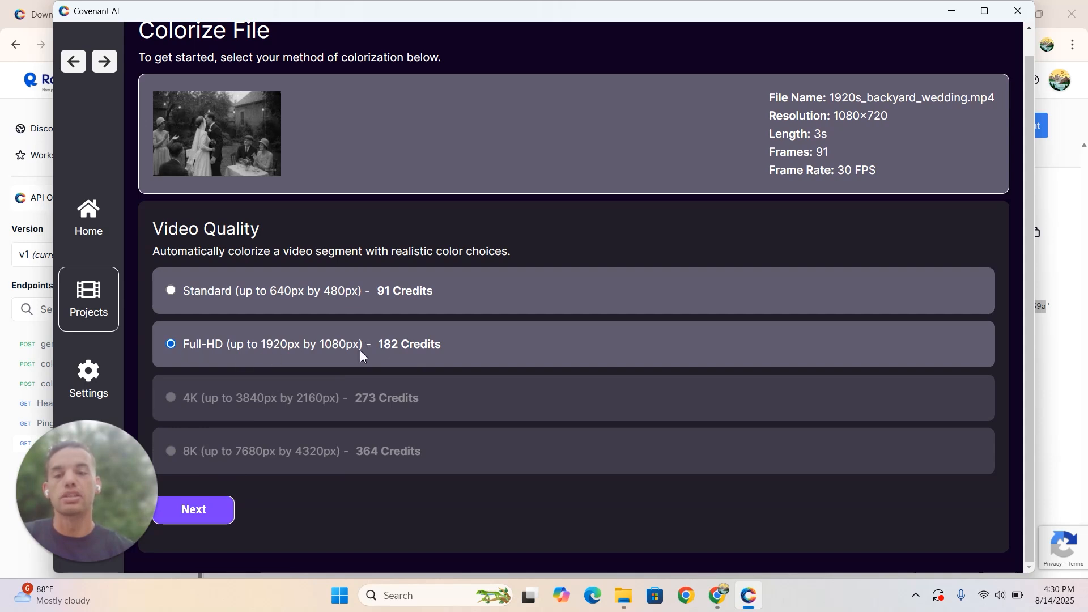
click(228, 512)
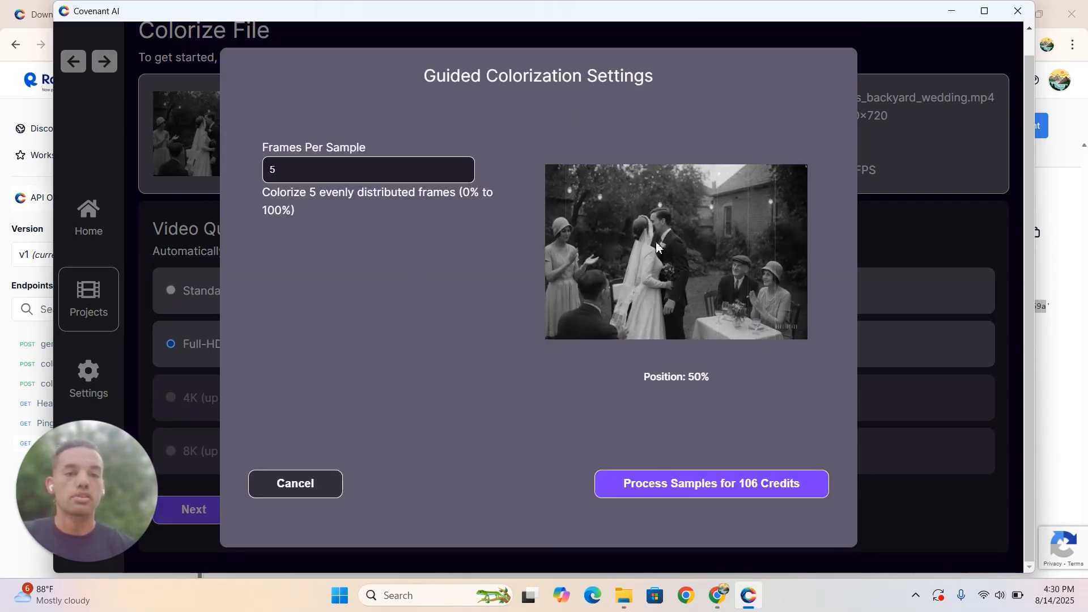
- Try raising the frames per sample to 10
click(463, 169)
click(463, 169)
click(463, 168)
click(463, 168)
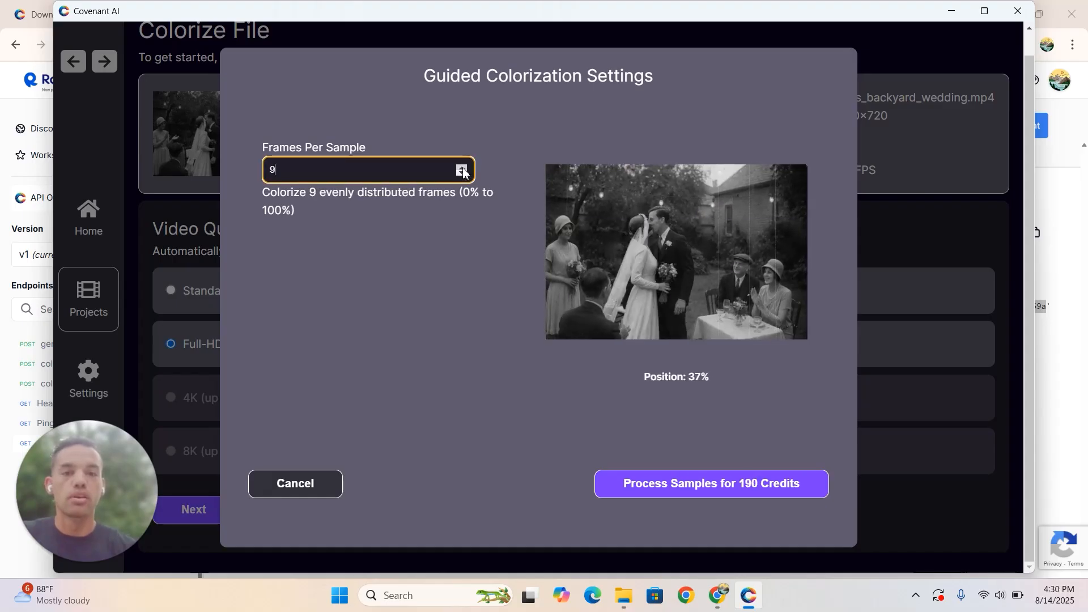
click(463, 168)
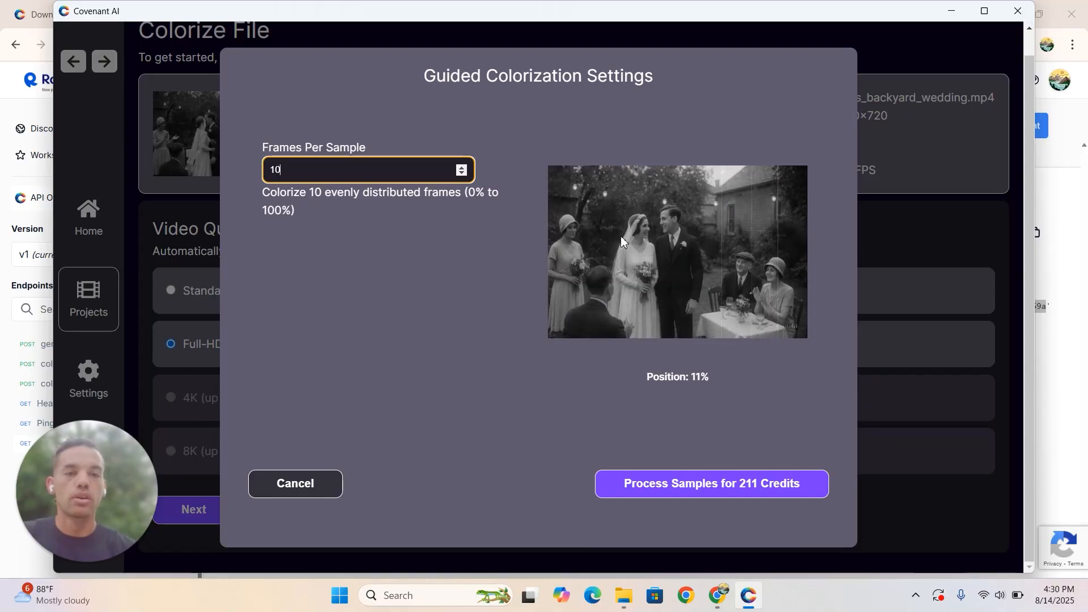
- Set the frames per sample to 3 and process the colorization samples
click(461, 174)
click(461, 174)
click(461, 174)
click(461, 174)
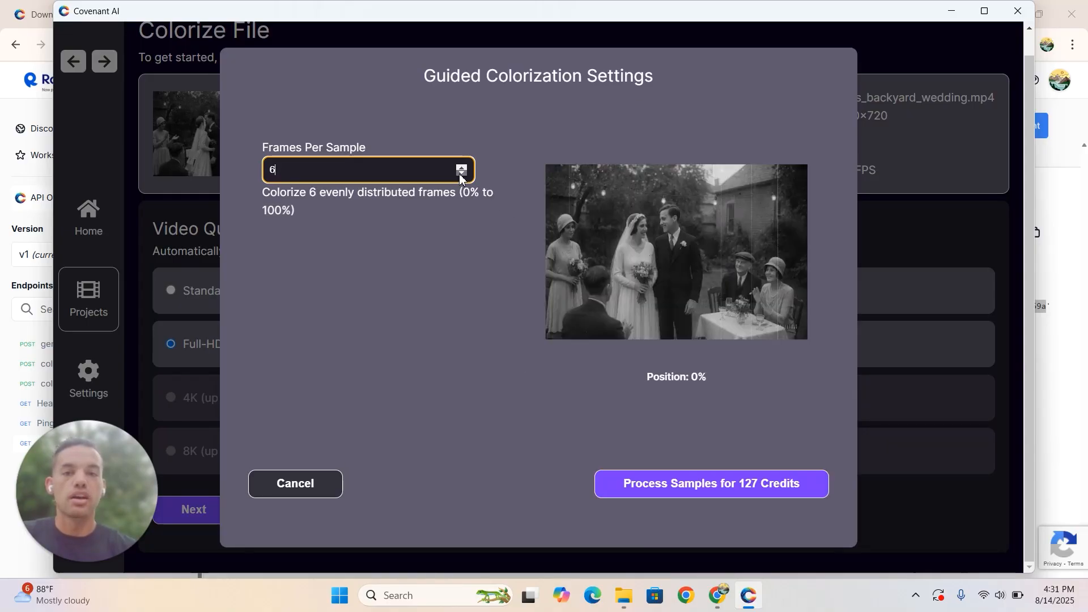
click(462, 174)
click(461, 174)
click(461, 174)
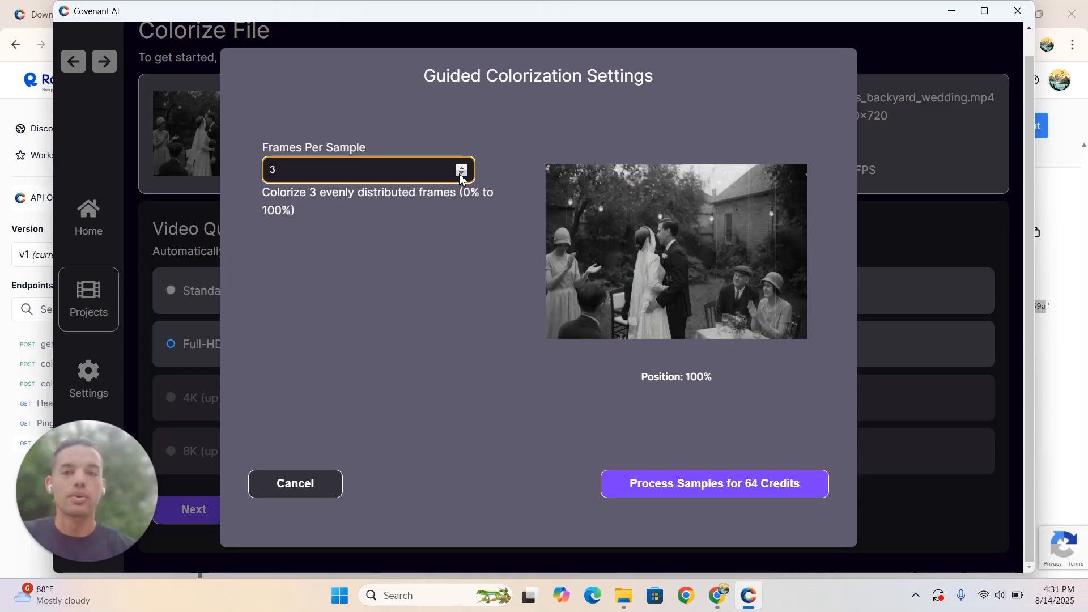
click(462, 174)
click(463, 170)
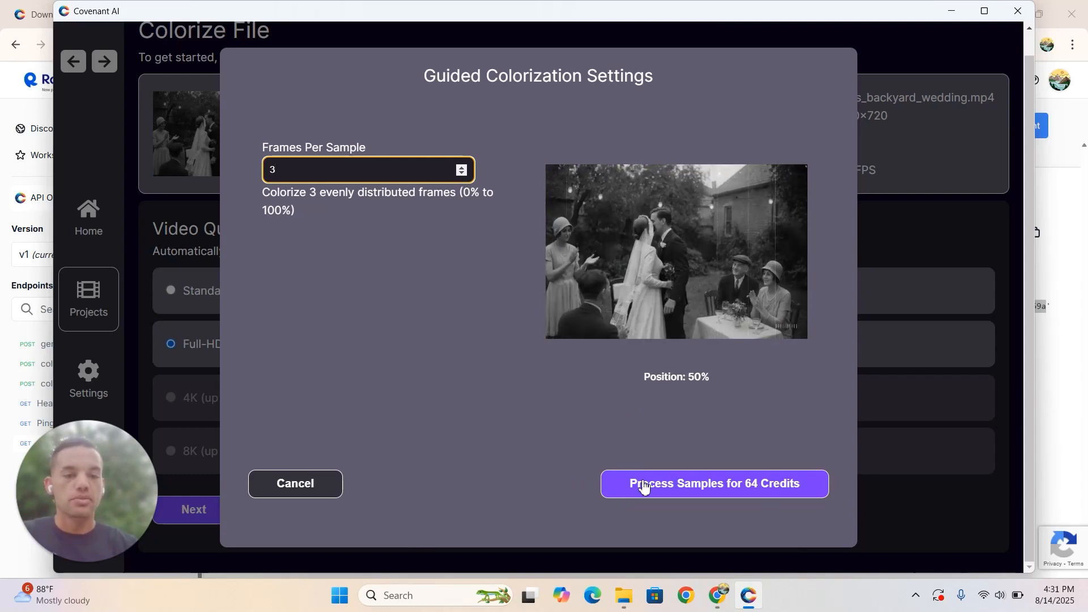
click(715, 485)
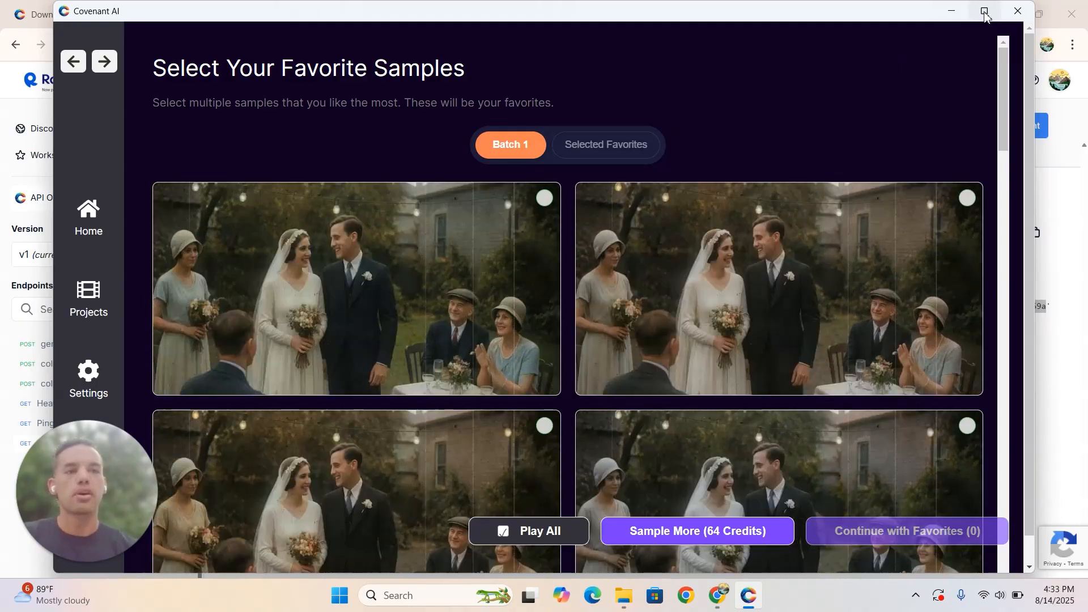
- Maximize the Covenant AI window and look over the colorized wedding samples in Batch 1
click(976, 12)
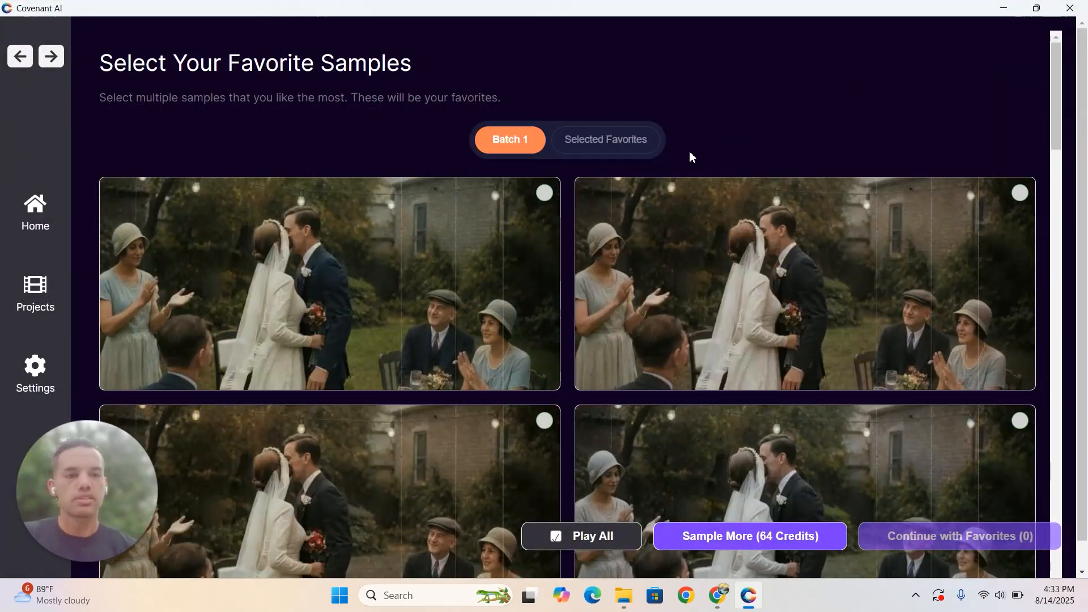
scroll(690, 156, down, 1)
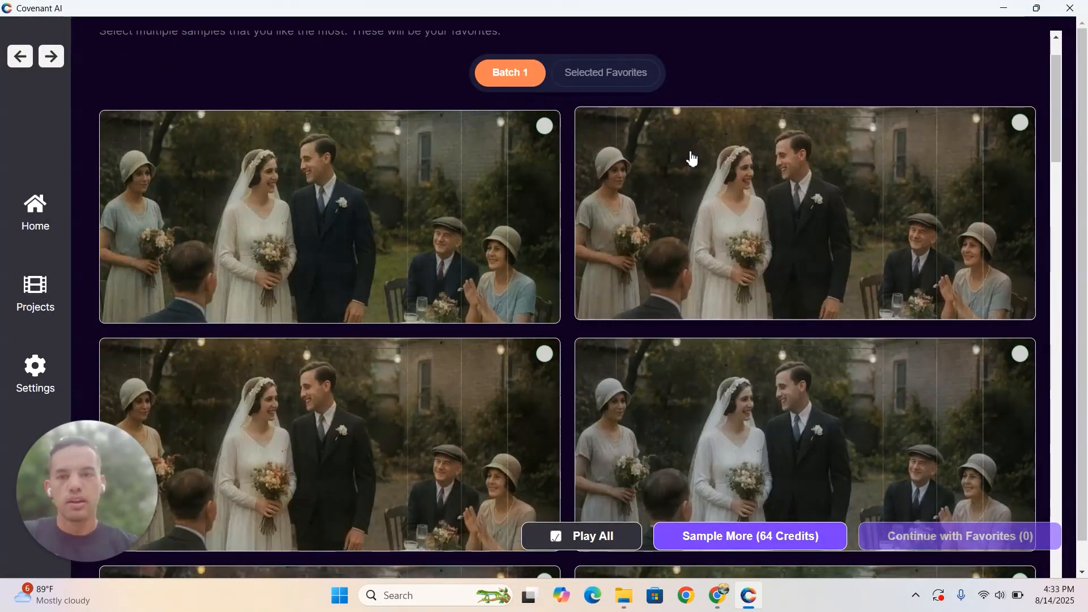
scroll(693, 159, down, 3)
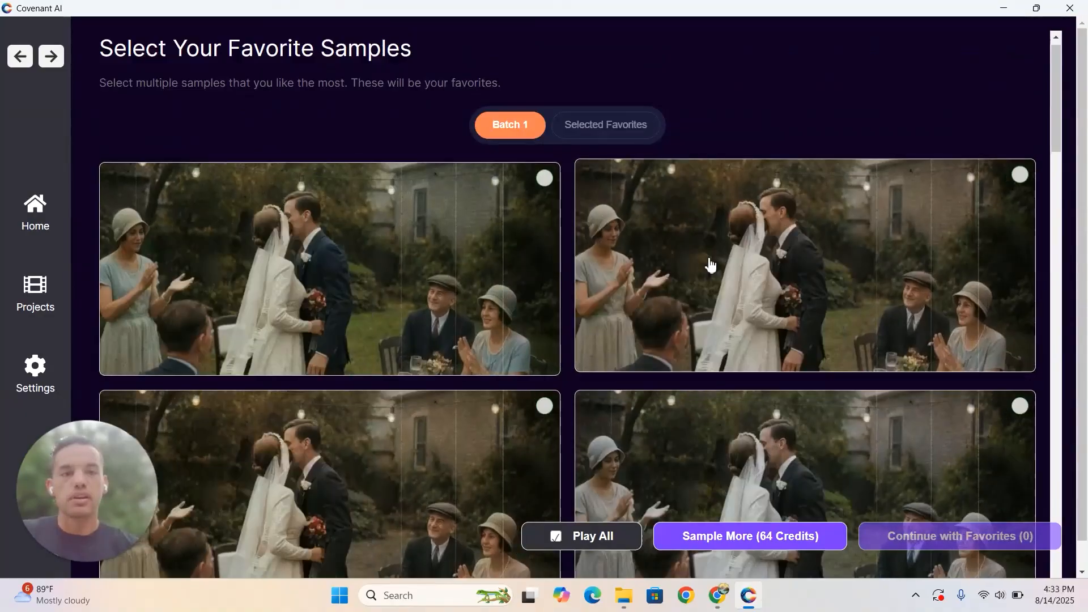
scroll(709, 262, down, 5)
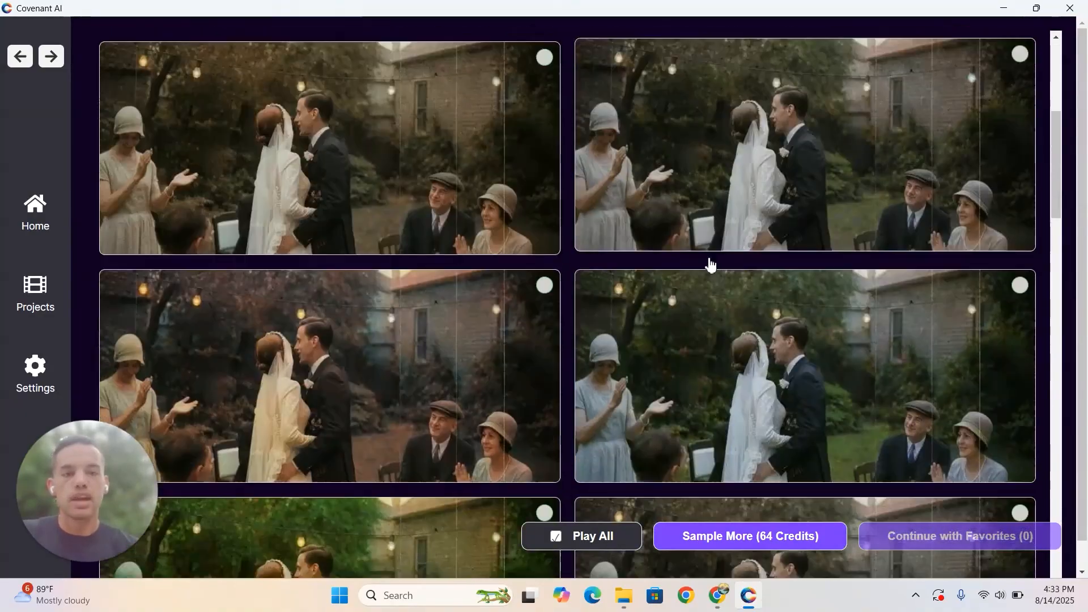
key(super+Tab)
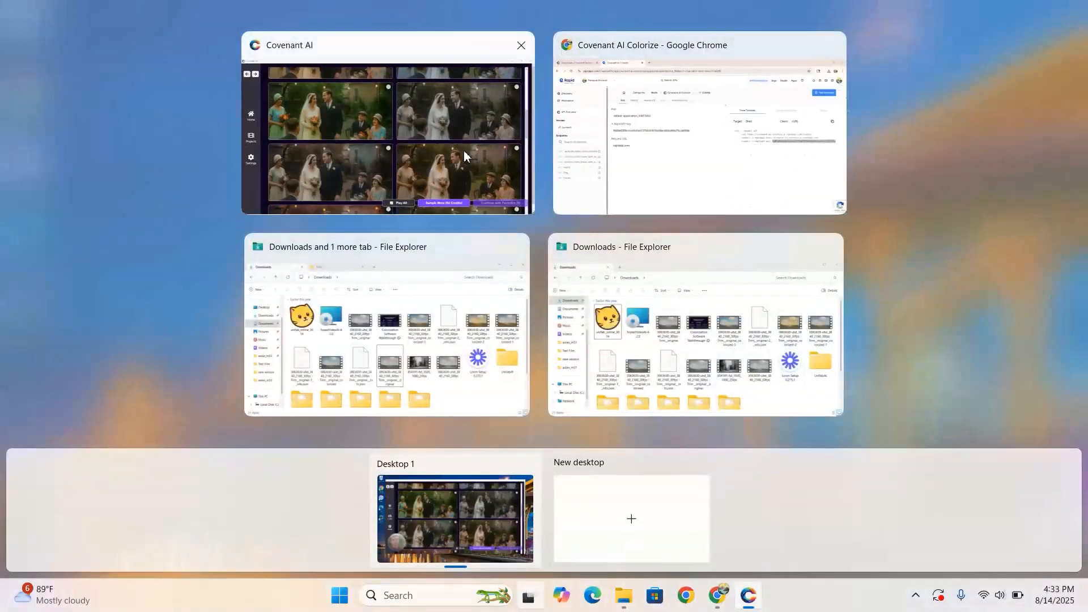
click(433, 127)
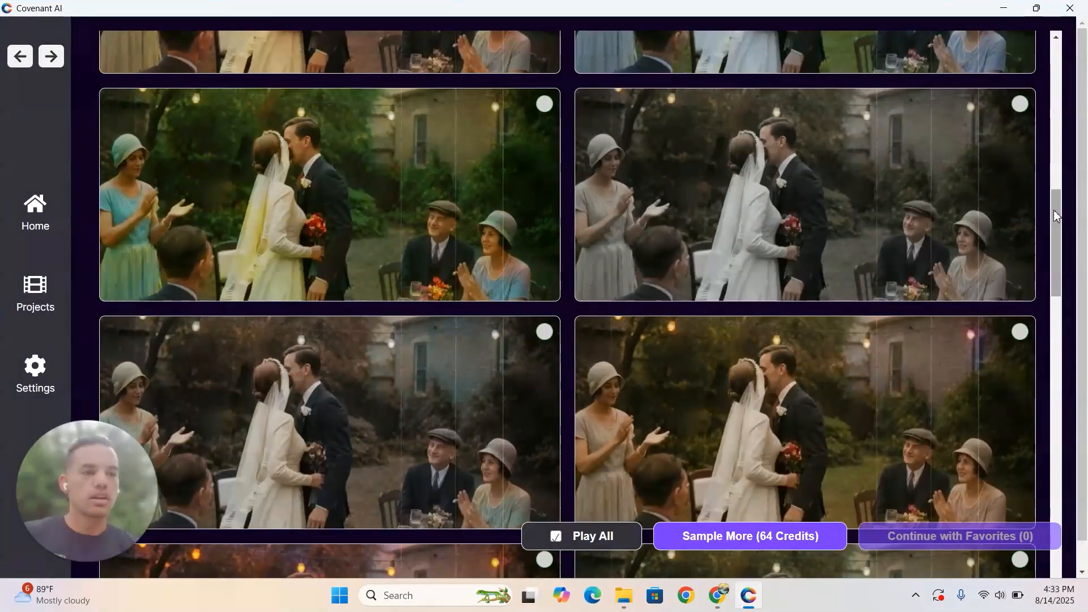
- Mark five natural-looking Batch 1 samples as favorites, including both samples in the first row
drag(1055, 212, 1067, 316)
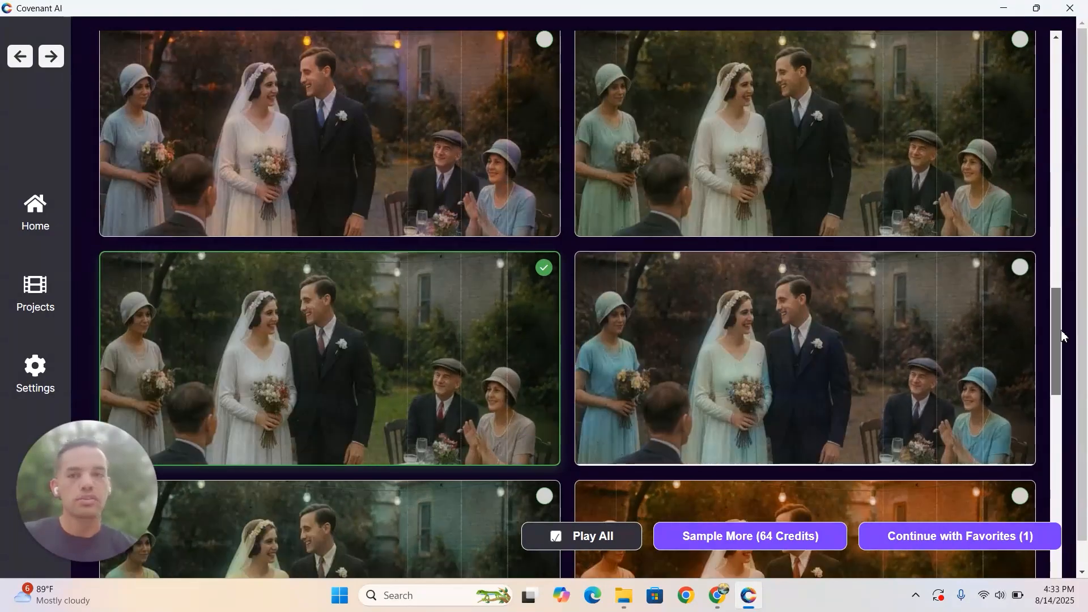
drag(1065, 337, 1059, 254)
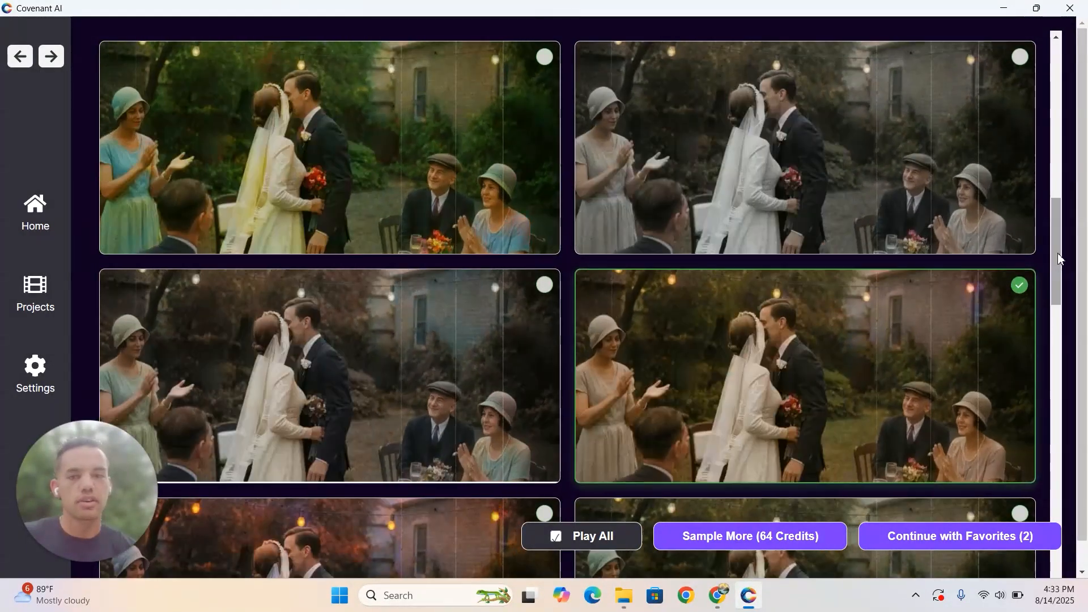
drag(1059, 249, 1064, 205)
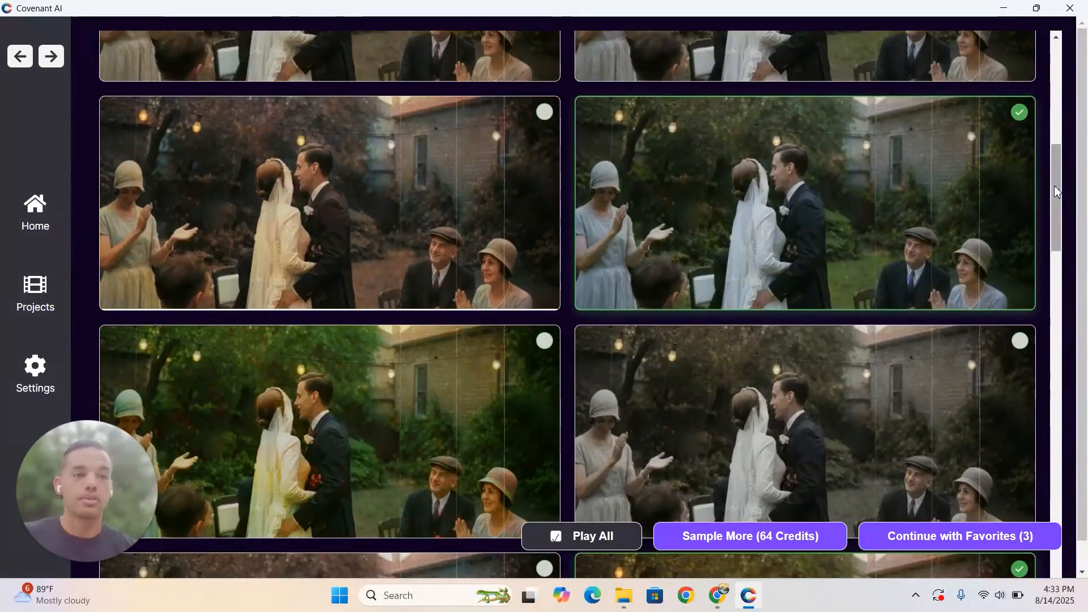
drag(1055, 194, 1043, 137)
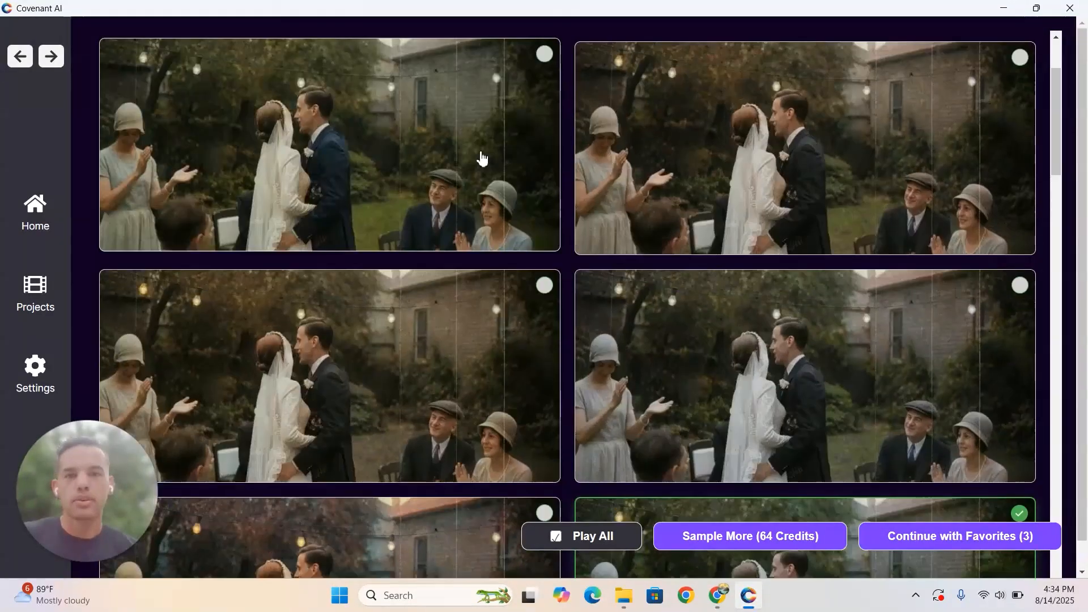
scroll(483, 159, up, 2)
click(478, 161)
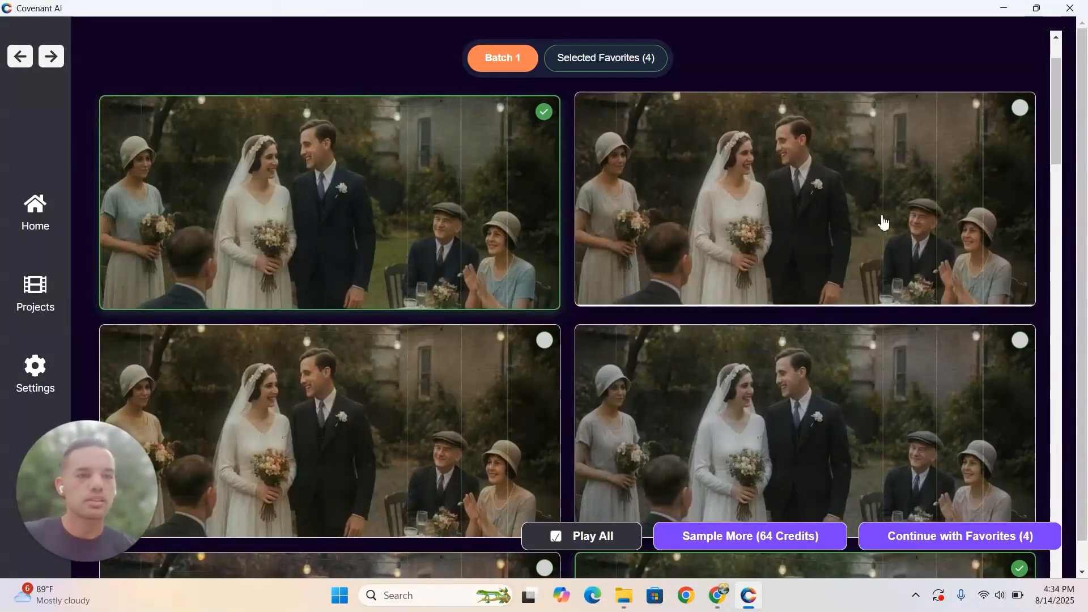
click(916, 182)
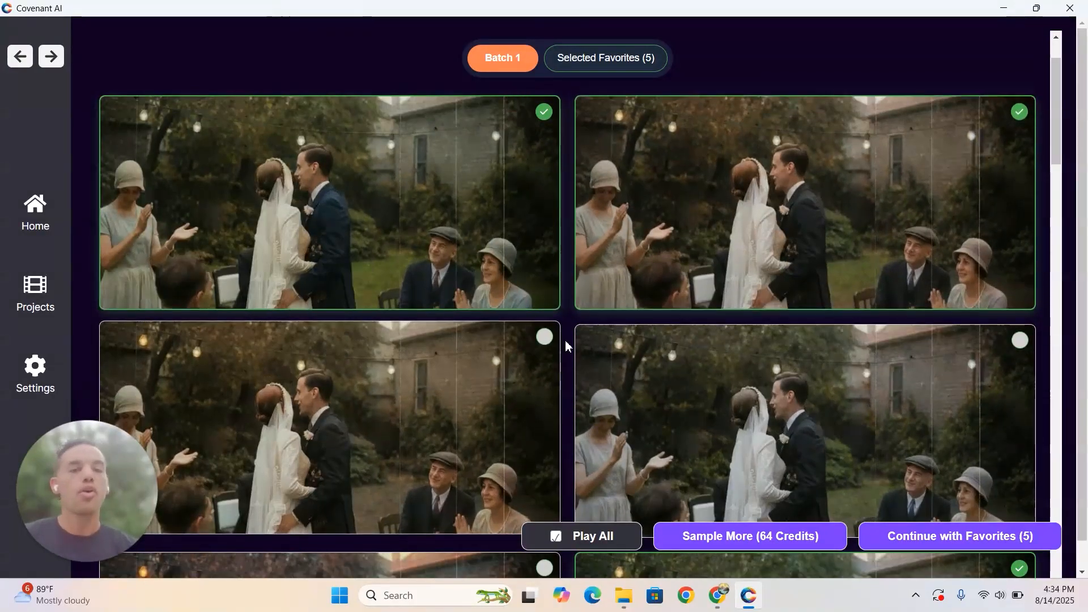
- Review the remaining Batch 1 samples and add the one with reddish foliage and grey hats near the end to the favorites
scroll(567, 329, down, 5)
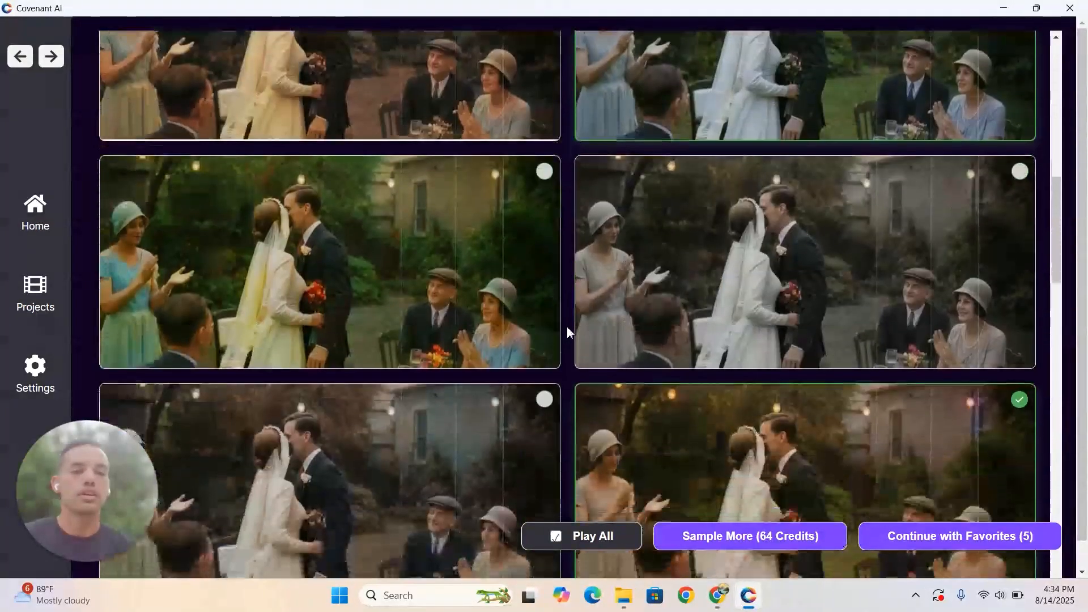
scroll(569, 332, down, 10)
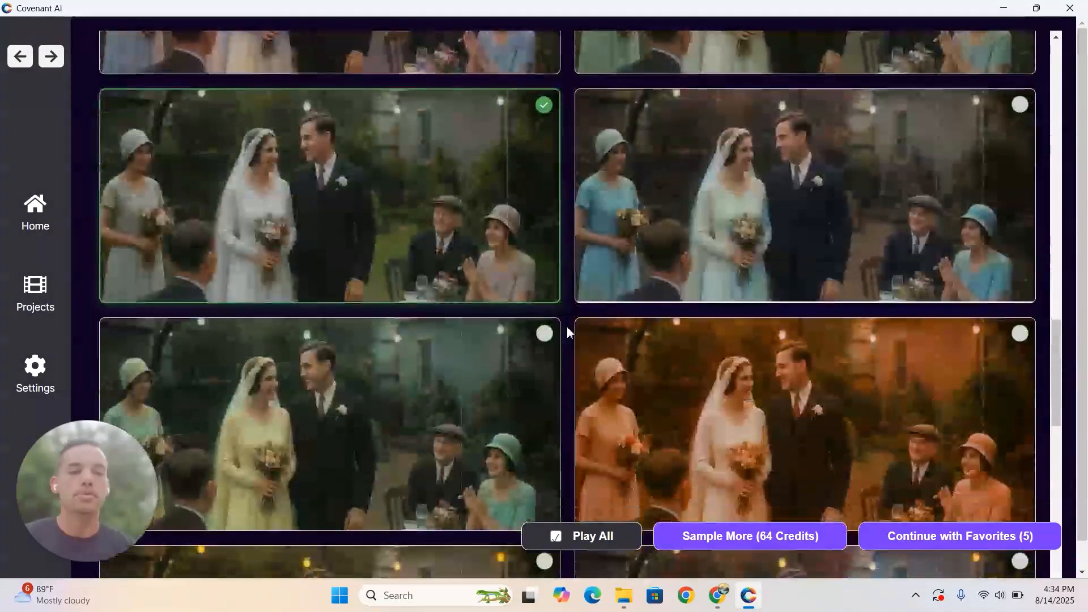
scroll(568, 332, up, 15)
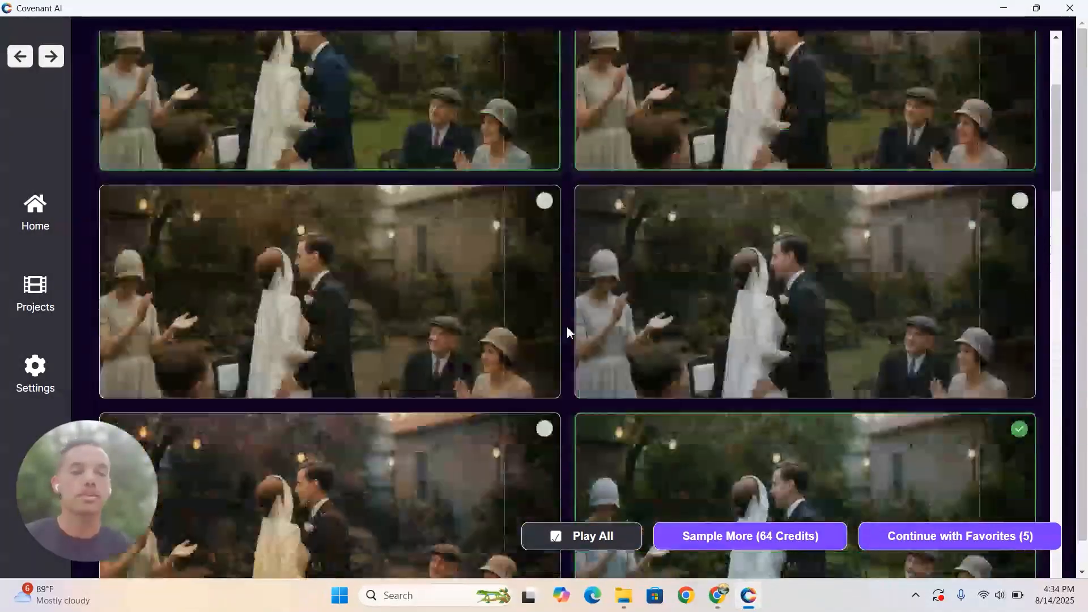
scroll(568, 333, up, 5)
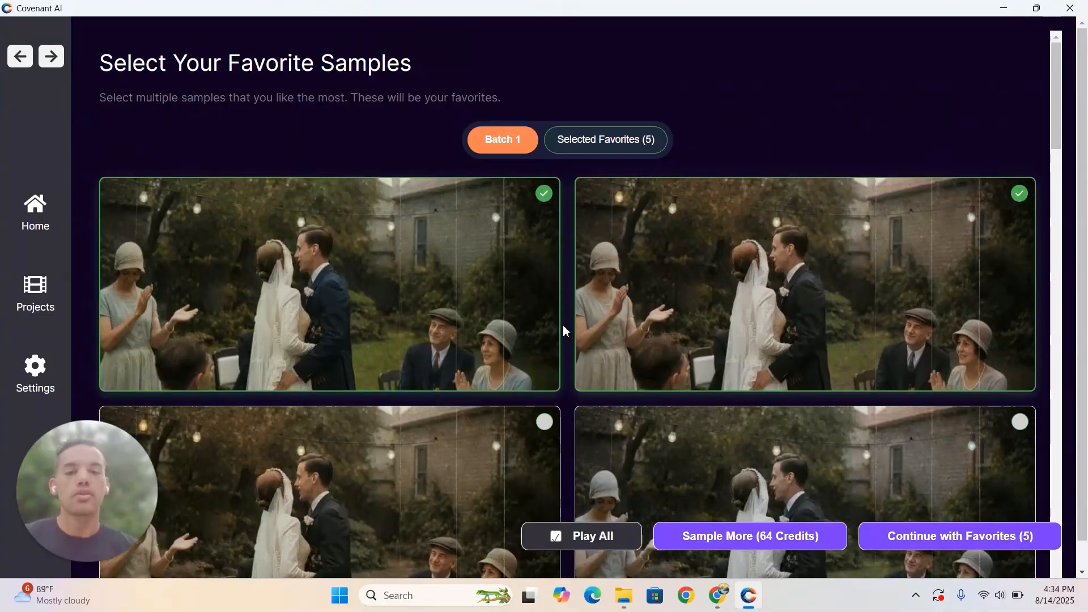
scroll(566, 346, down, 5)
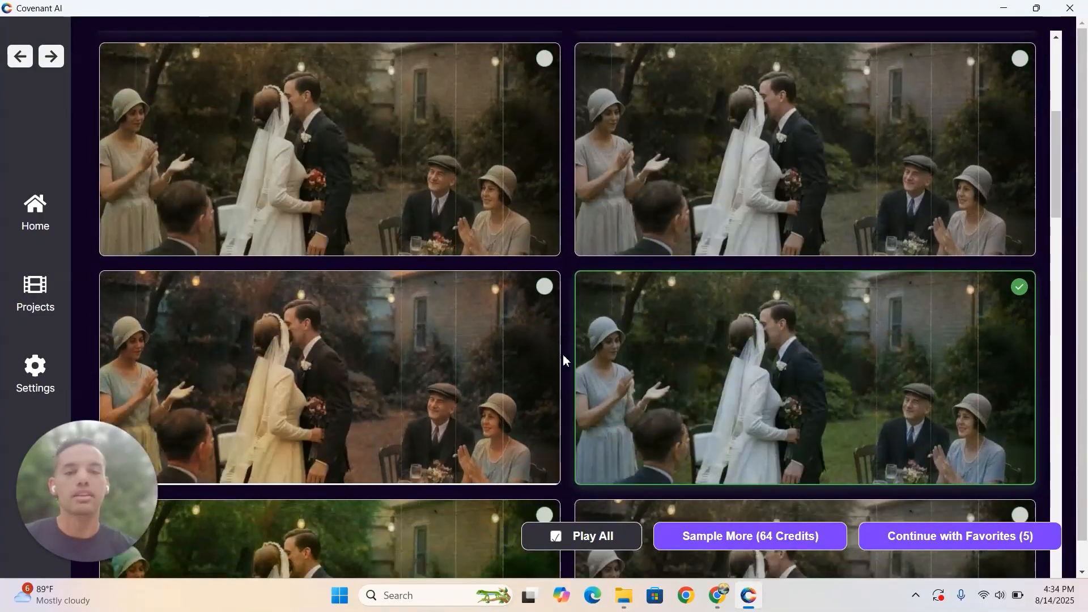
scroll(565, 361, down, 15)
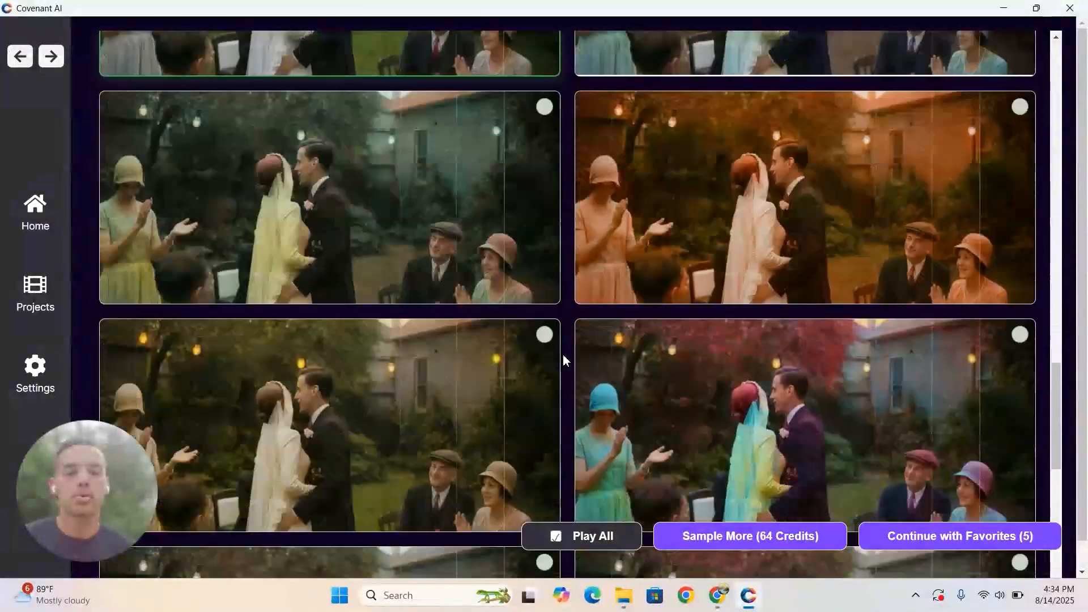
scroll(565, 361, down, 5)
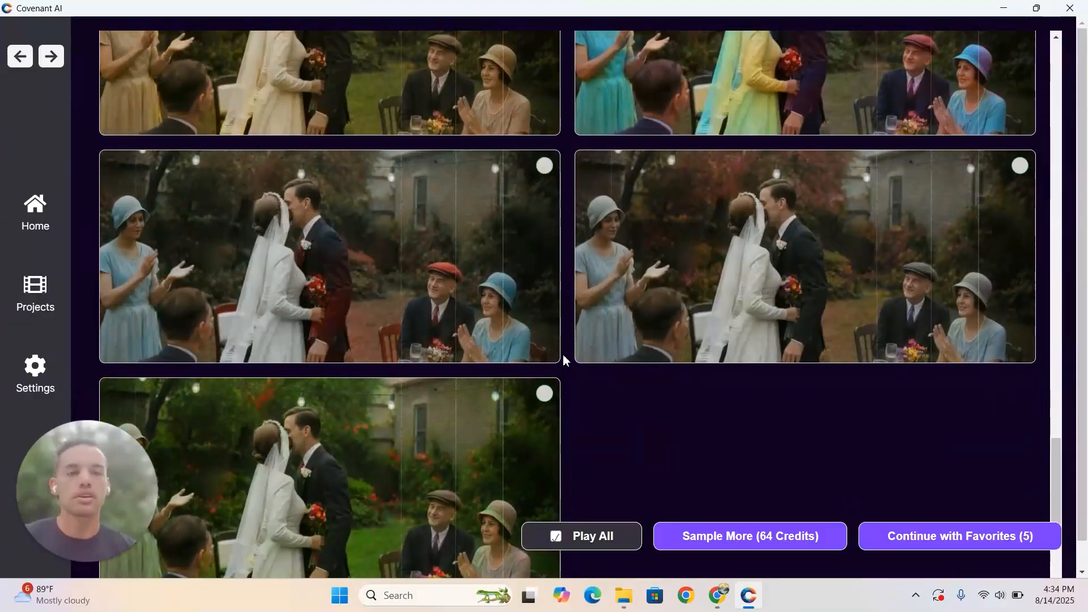
click(975, 227)
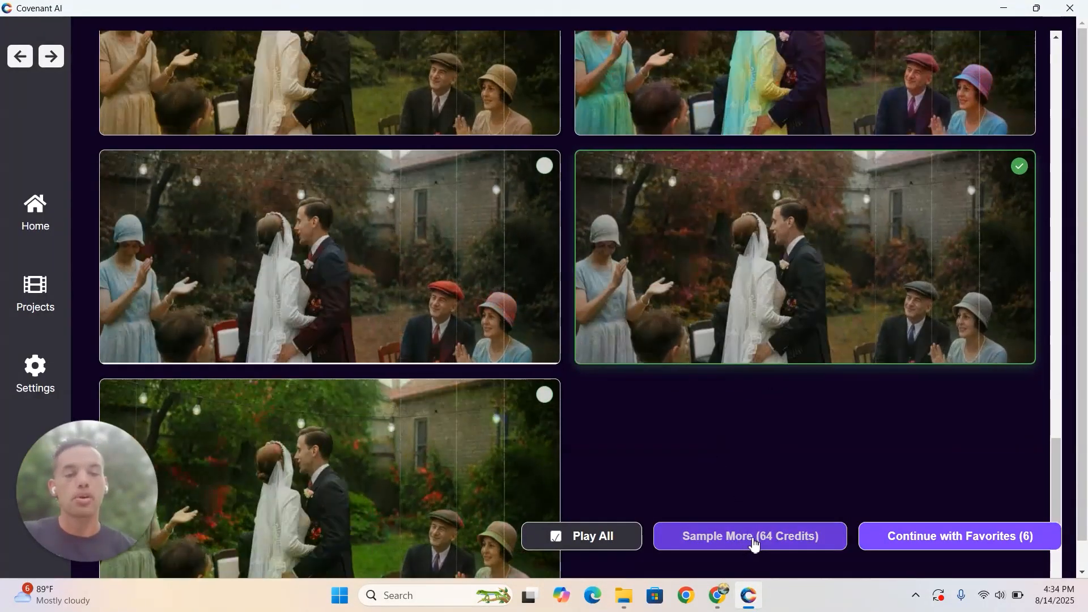
- Generate a second batch of samples and mark the cool blue-toned one with orange string lights as a favorite
click(756, 545)
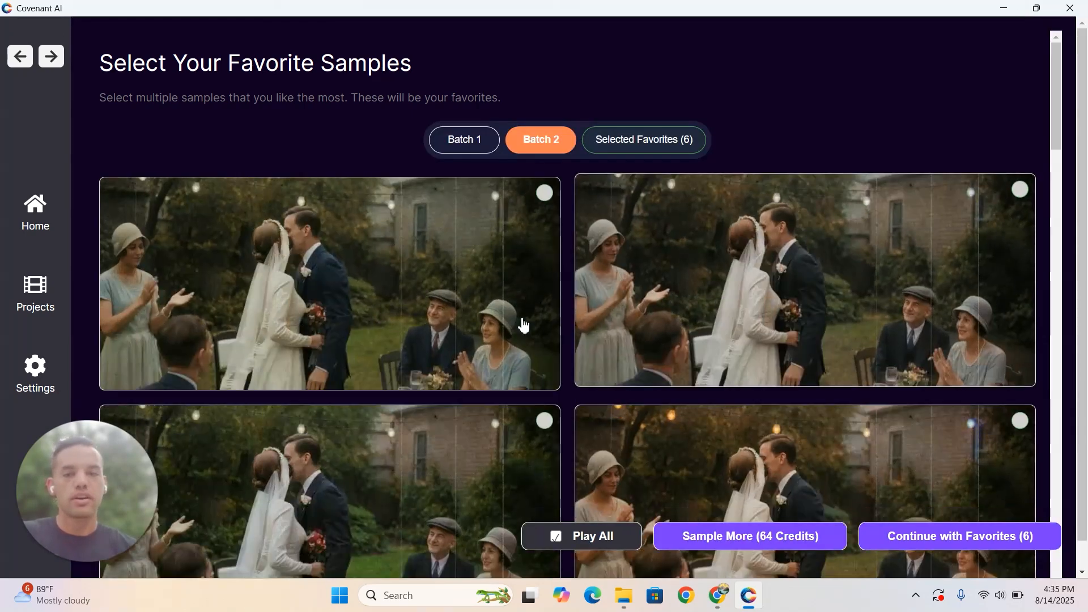
scroll(521, 326, down, 3)
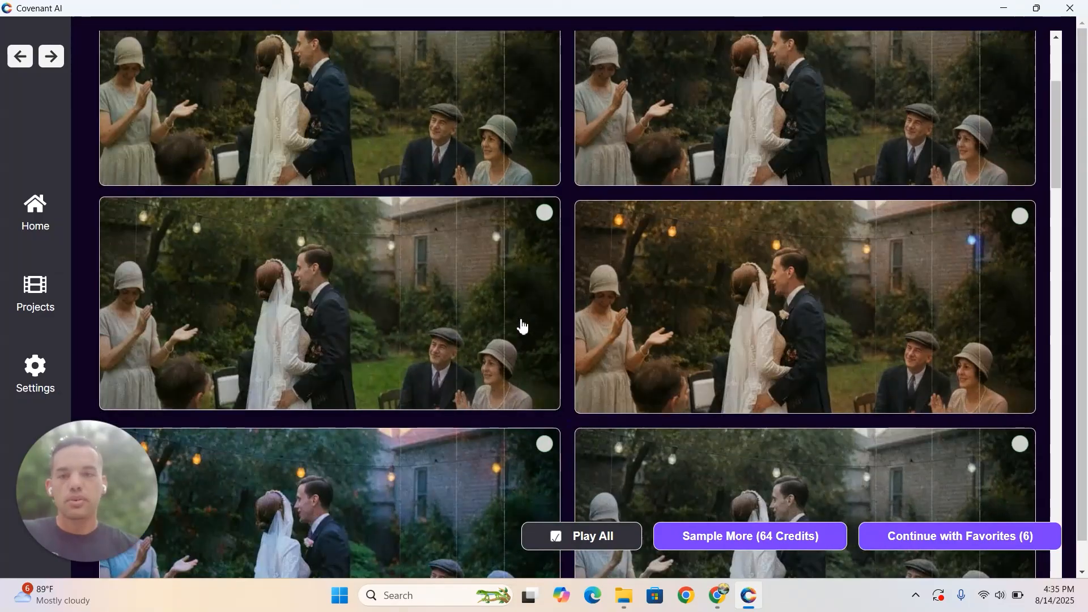
scroll(523, 327, down, 3)
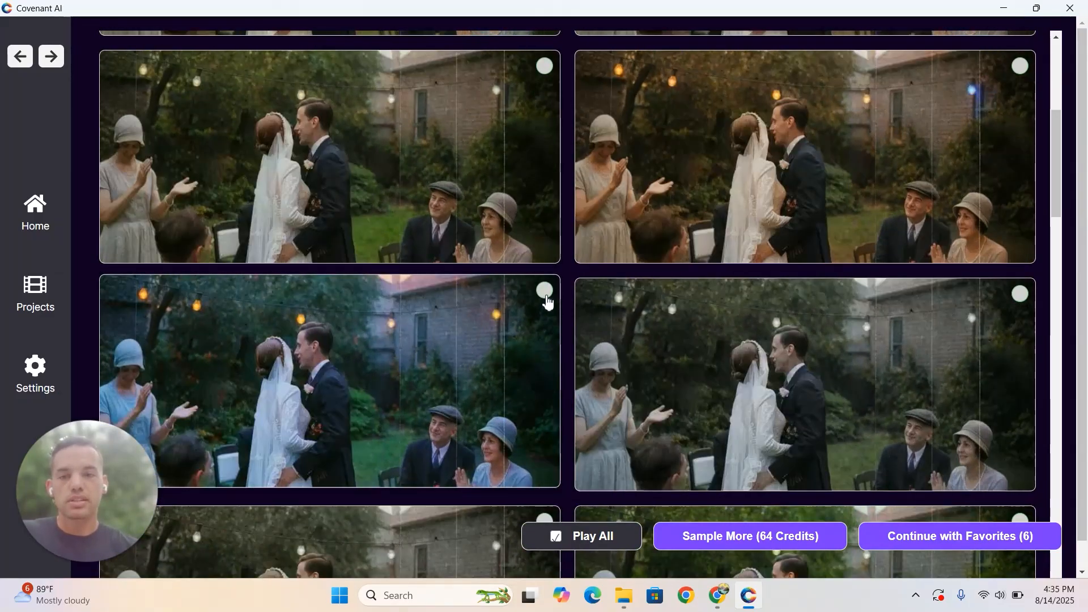
click(544, 292)
scroll(579, 386, down, 6)
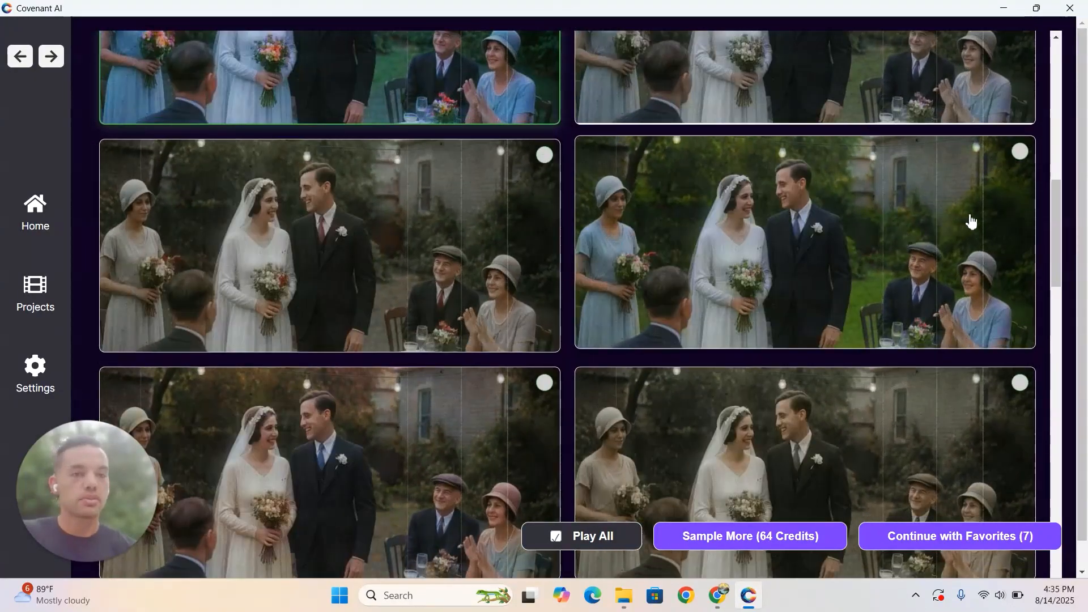
- Add more Batch 2 samples to the favorites, including the vivid green garden and the pale blue dress with orange lights
click(972, 222)
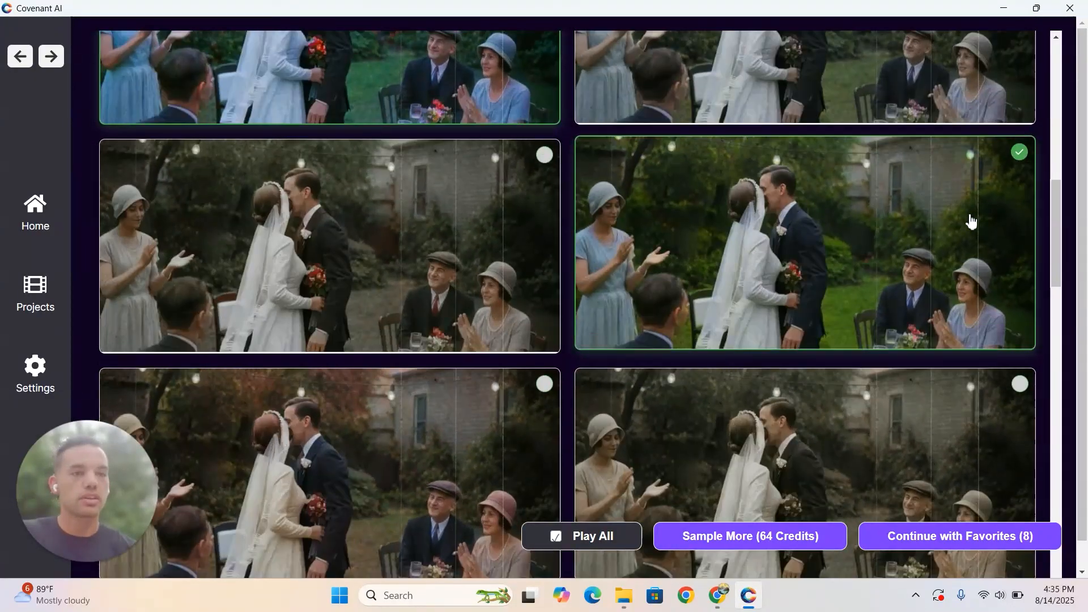
scroll(971, 222, down, 4)
scroll(971, 221, down, 4)
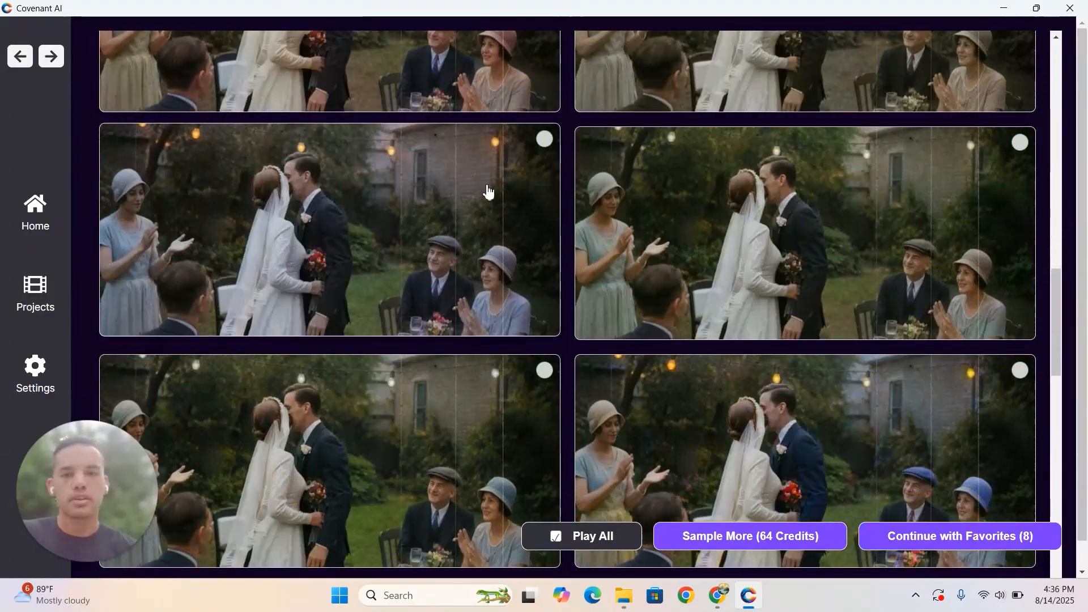
click(490, 193)
scroll(662, 243, down, 3)
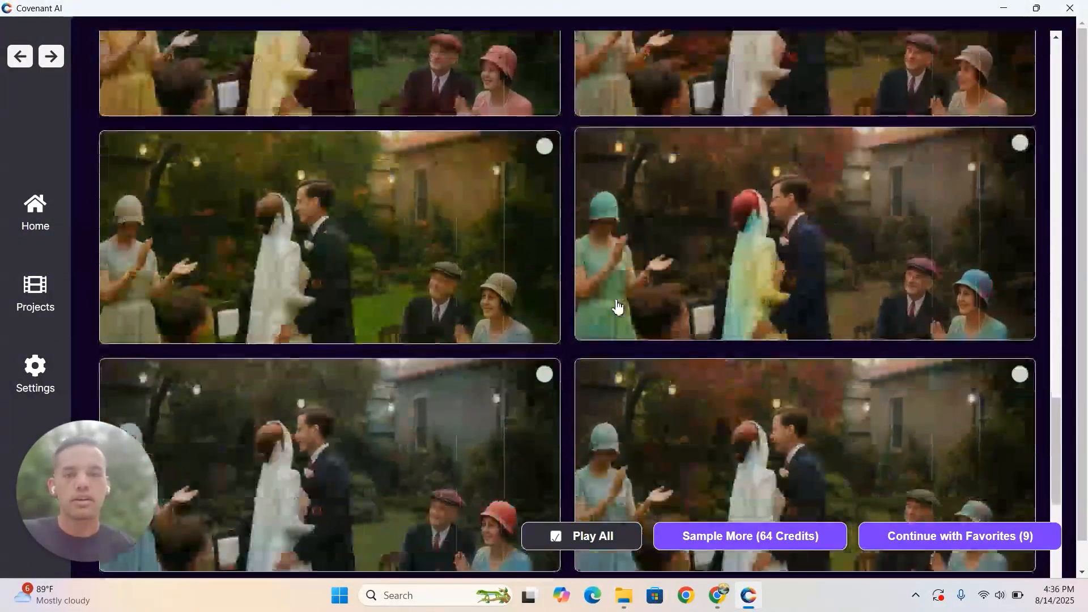
scroll(618, 307, down, 5)
scroll(617, 304, up, 3)
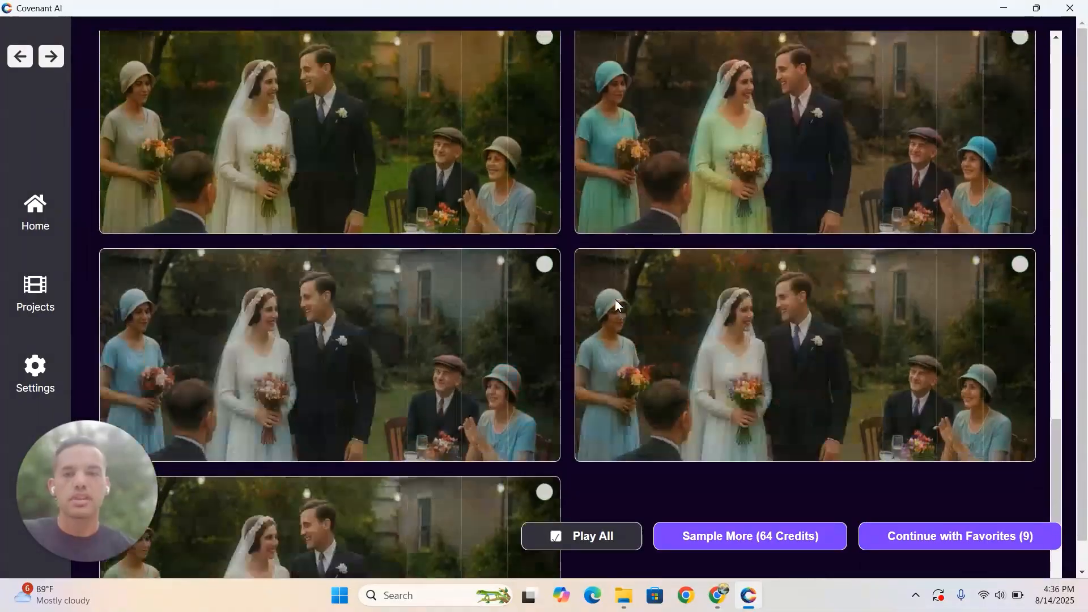
scroll(723, 274, up, 10)
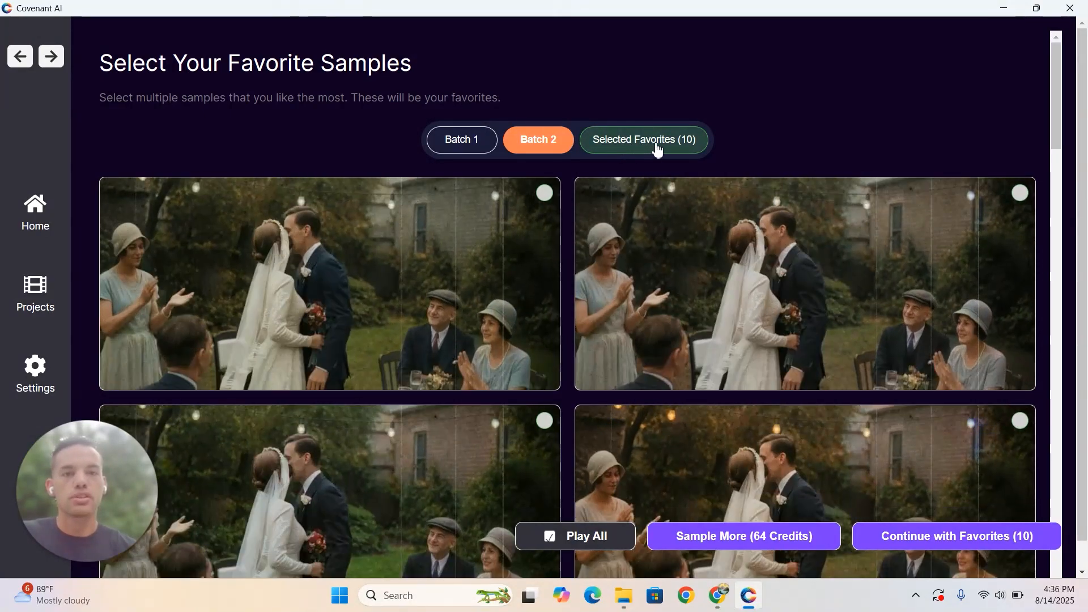
- Review the selected favorites and compare them with the samples in Batch 1 and Batch 2
click(656, 149)
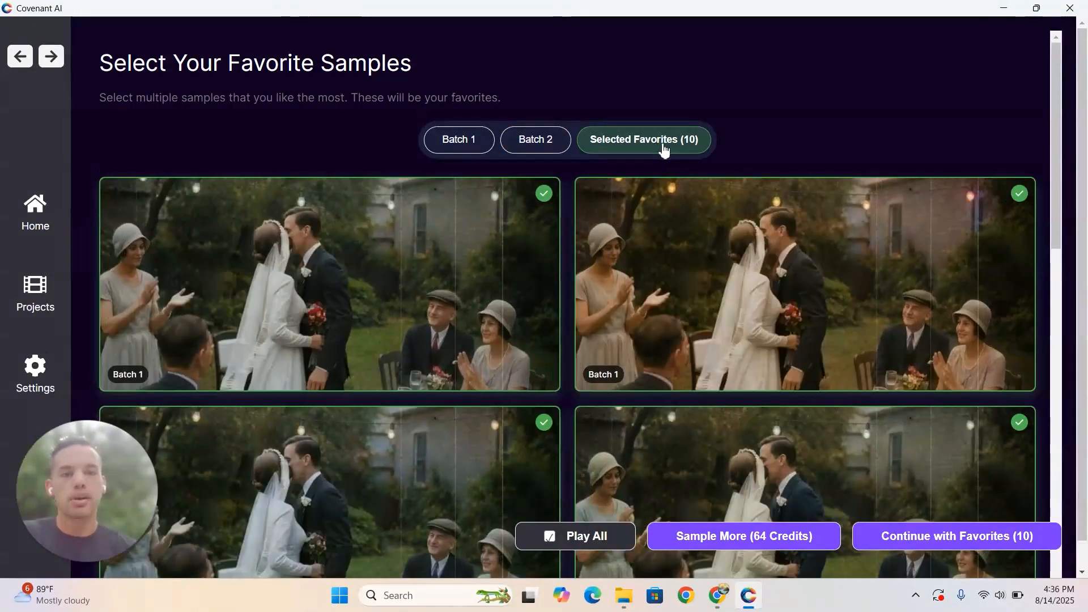
scroll(757, 269, down, 5)
scroll(757, 269, up, 5)
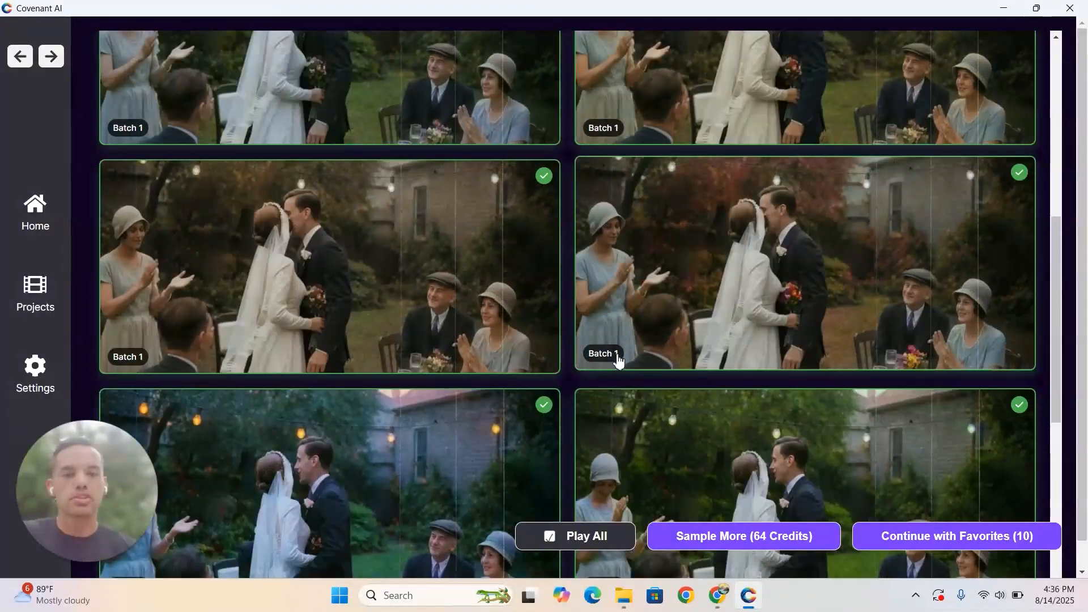
scroll(681, 338, down, 5)
scroll(680, 338, up, 10)
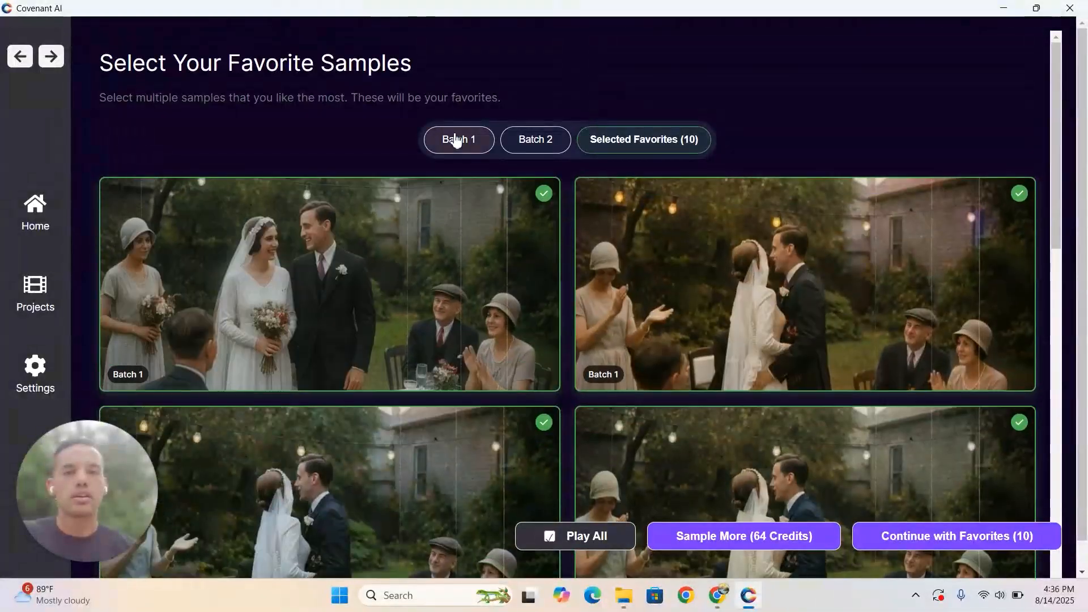
click(457, 140)
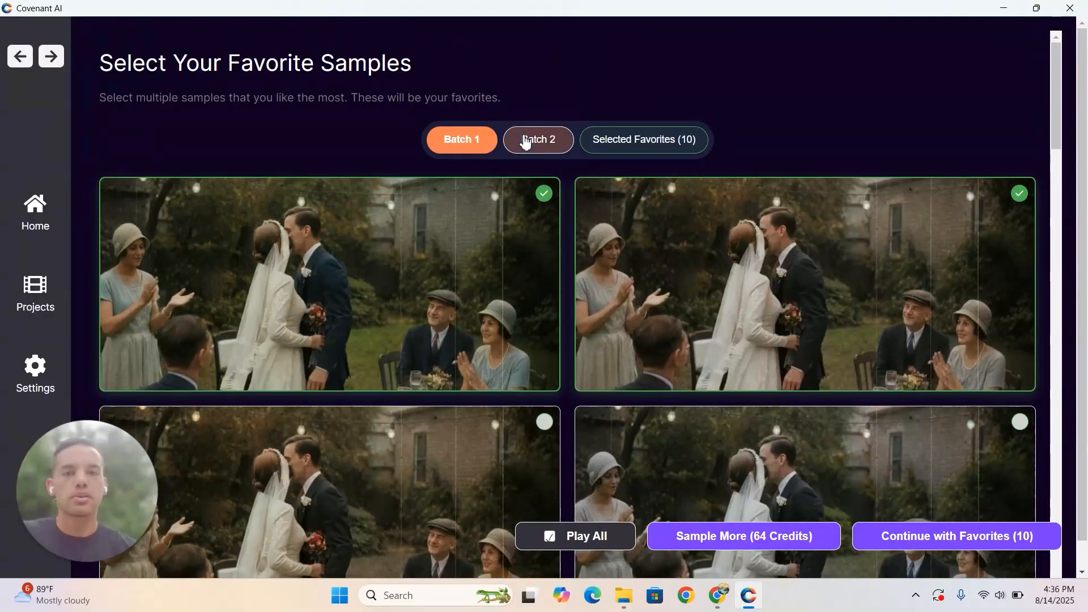
click(530, 139)
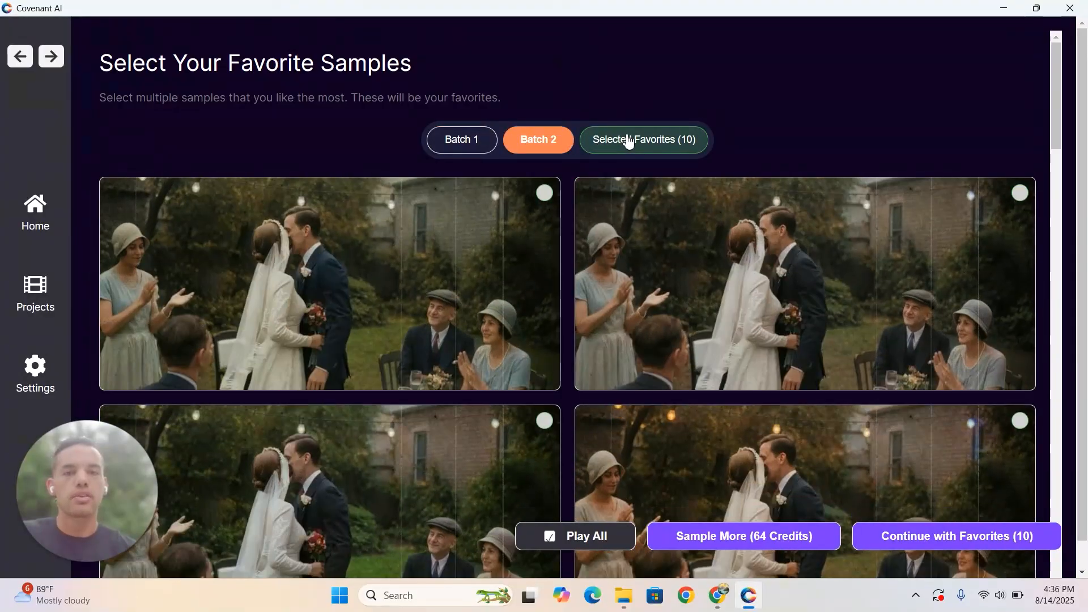
click(630, 142)
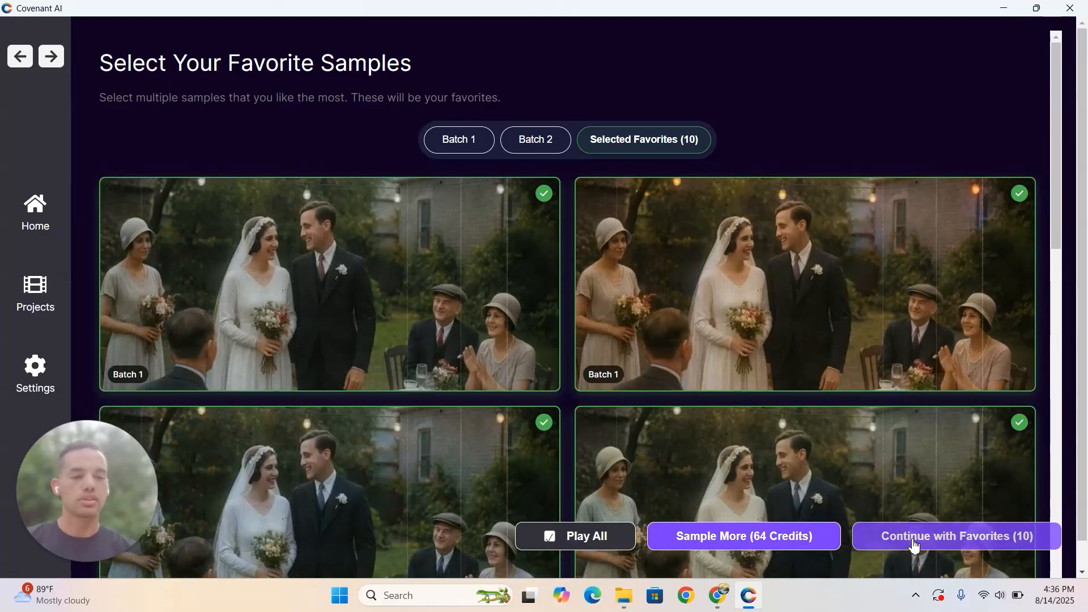
- Continue with the ten favorites to the final choice and look over all the candidates
click(916, 547)
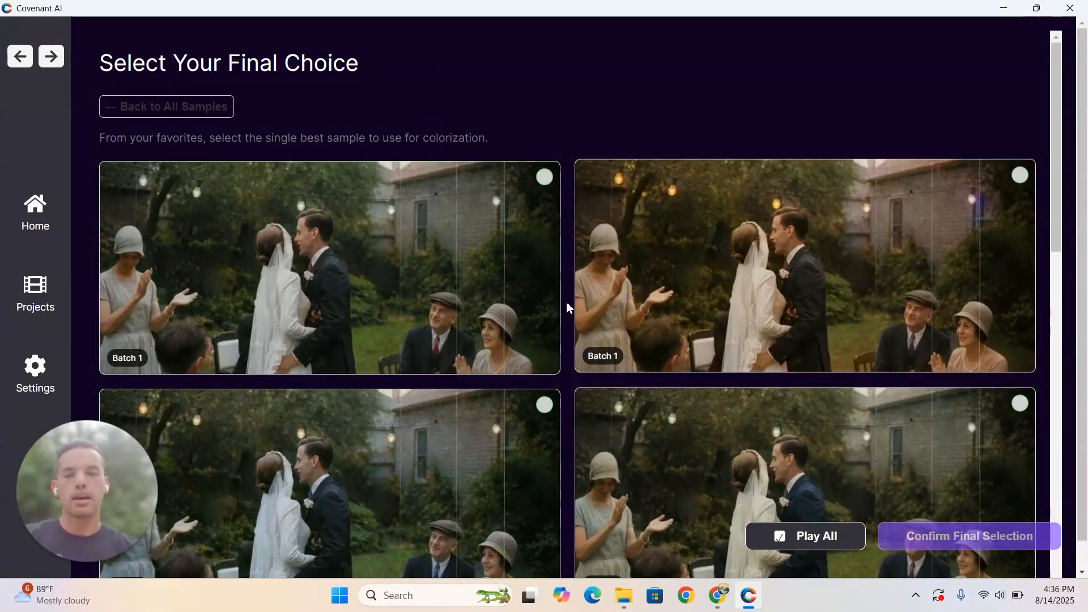
scroll(558, 255, down, 2)
scroll(559, 257, down, 7)
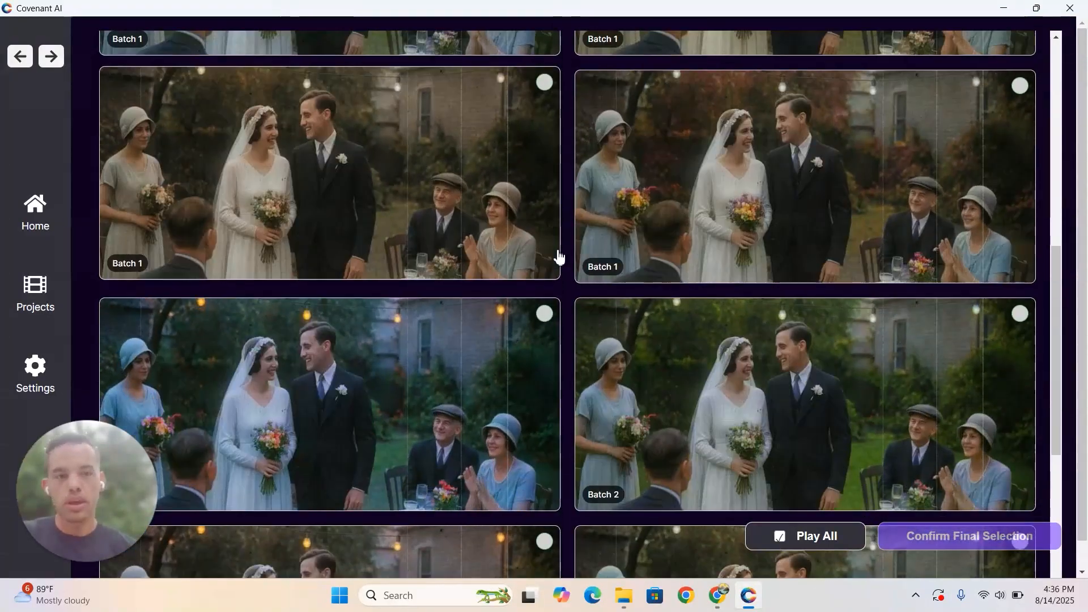
scroll(559, 257, down, 6)
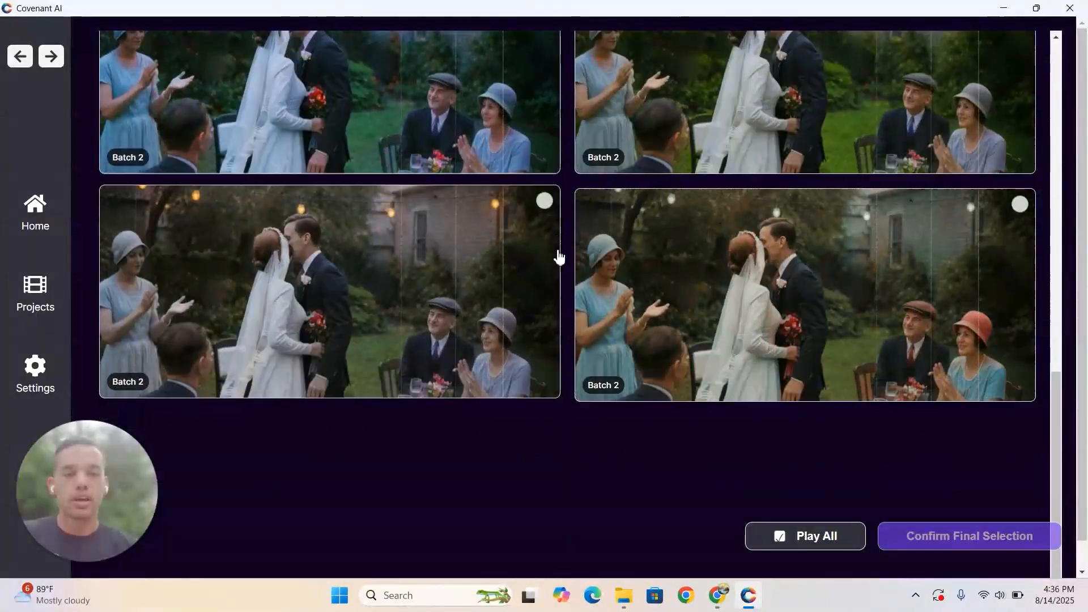
scroll(558, 257, up, 8)
scroll(559, 256, up, 5)
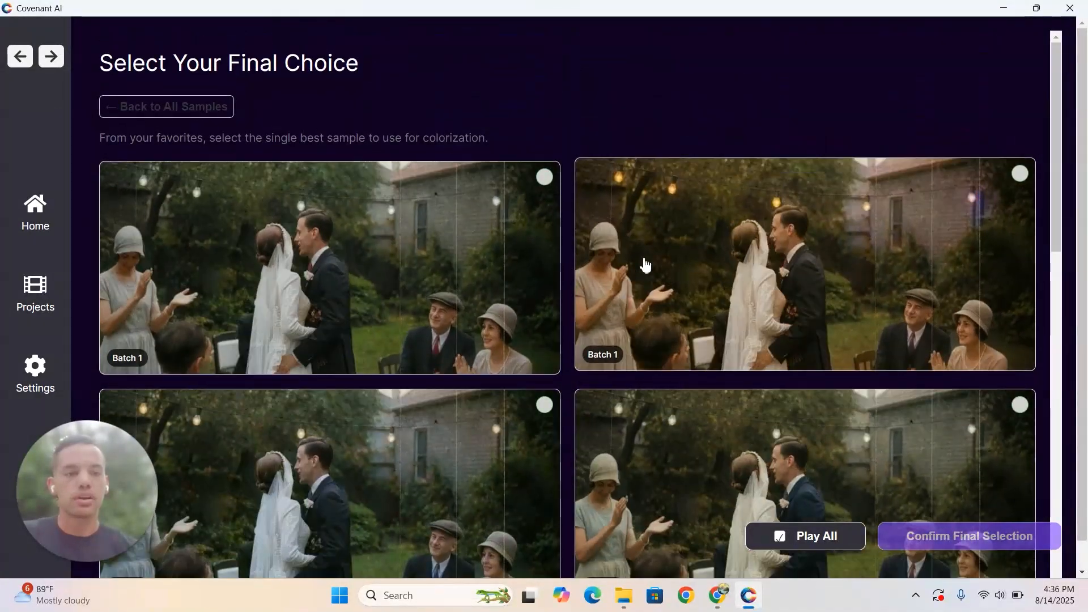
- Choose the Batch 2 sample with the vivid green garden and pale blue dress as the final sample
scroll(640, 263, down, 5)
scroll(647, 264, up, 1)
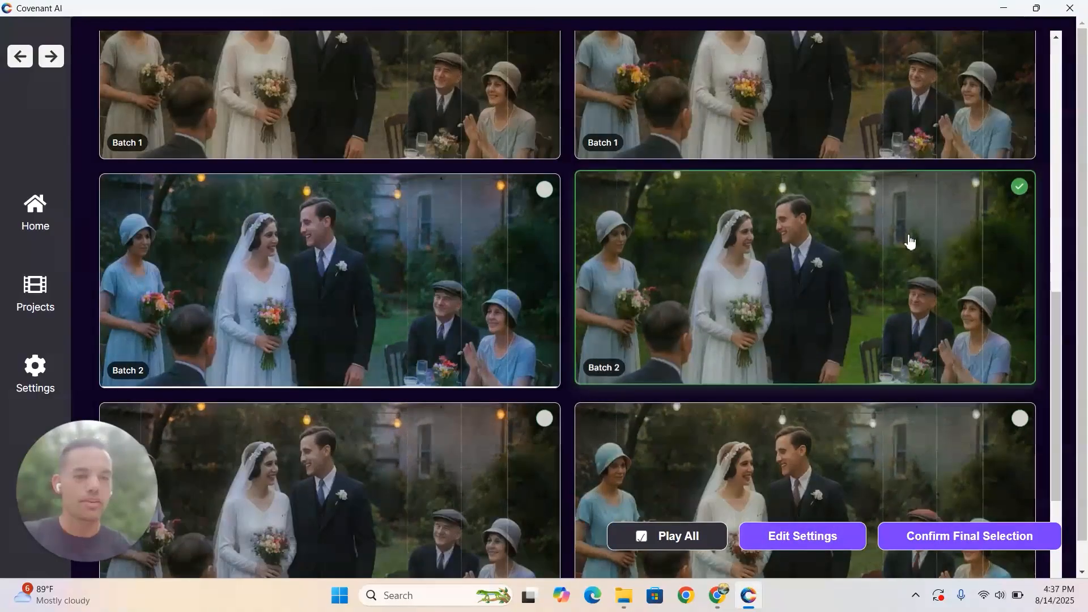
scroll(909, 243, down, 4)
scroll(910, 243, up, 3)
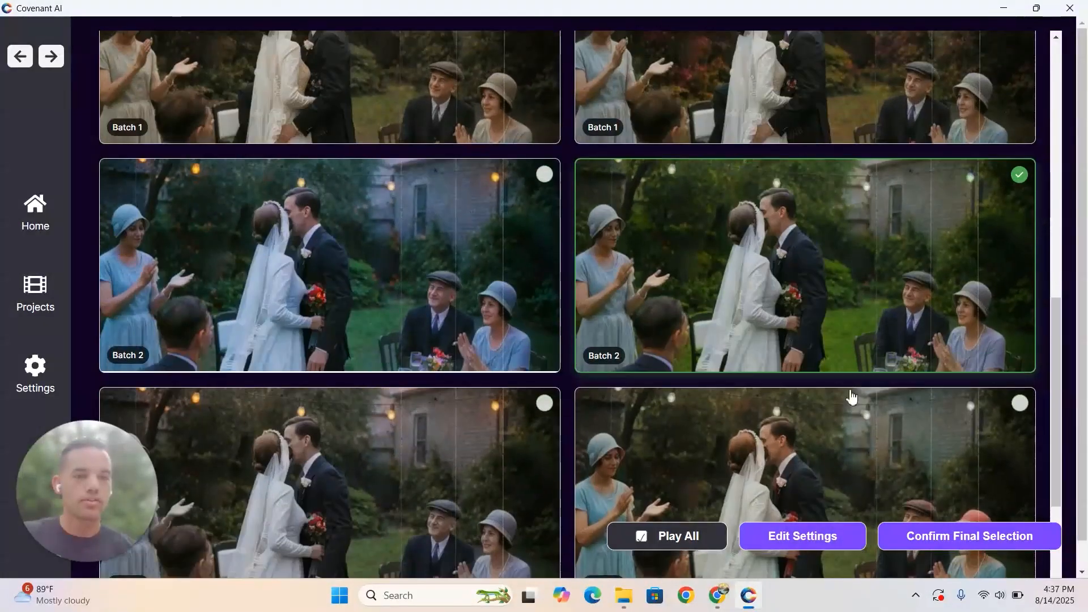
scroll(862, 426, up, 1)
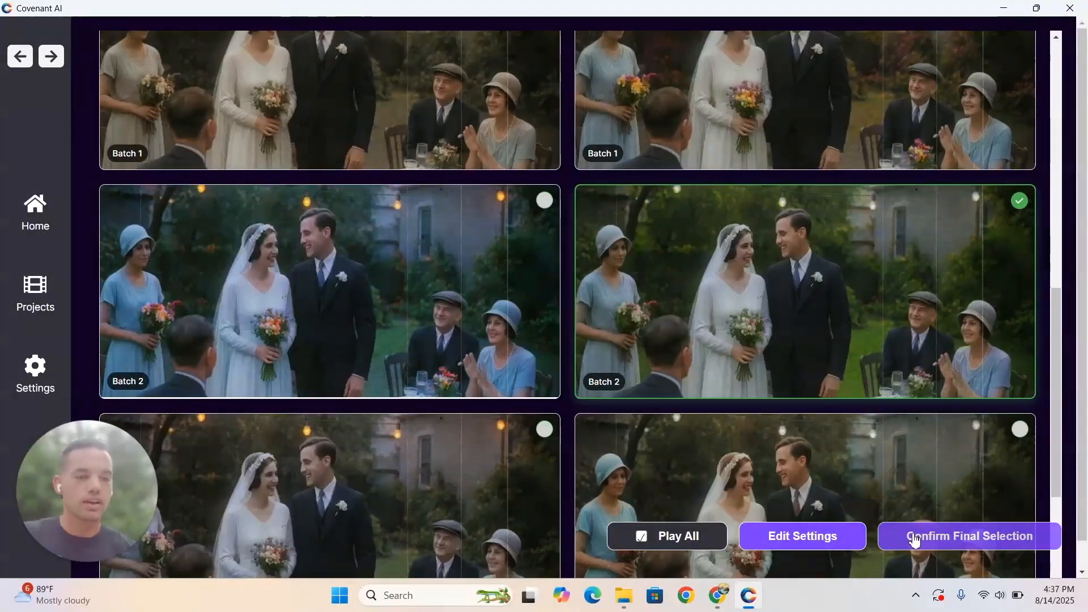
- Edit the chosen sample's colorization settings, adding "Fall wedding" to the prompt and enabling Auto-color, and re-render the preview
click(838, 537)
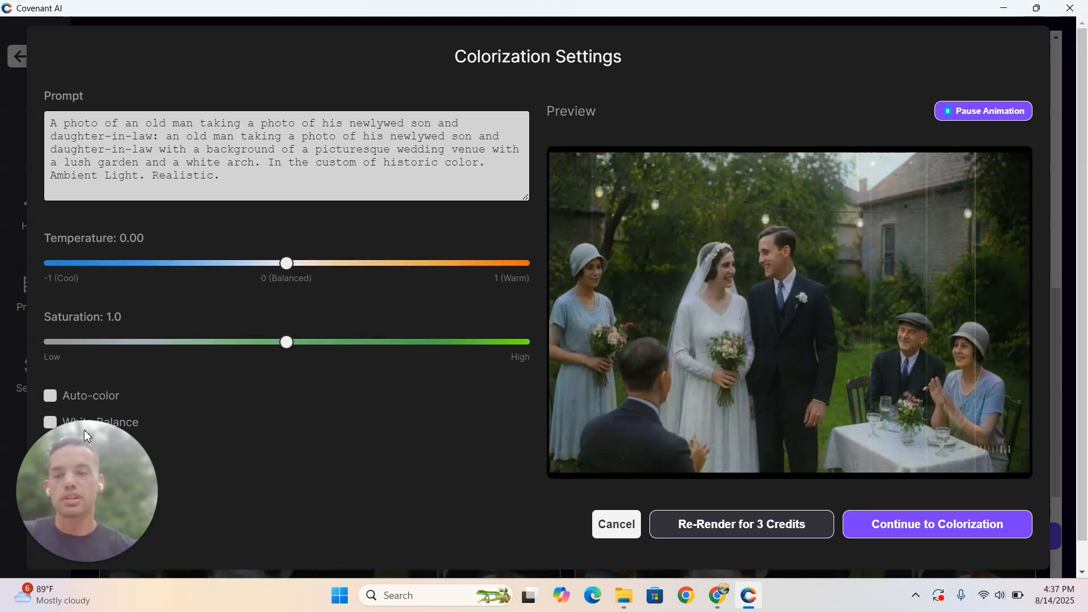
drag(99, 479, 304, 470)
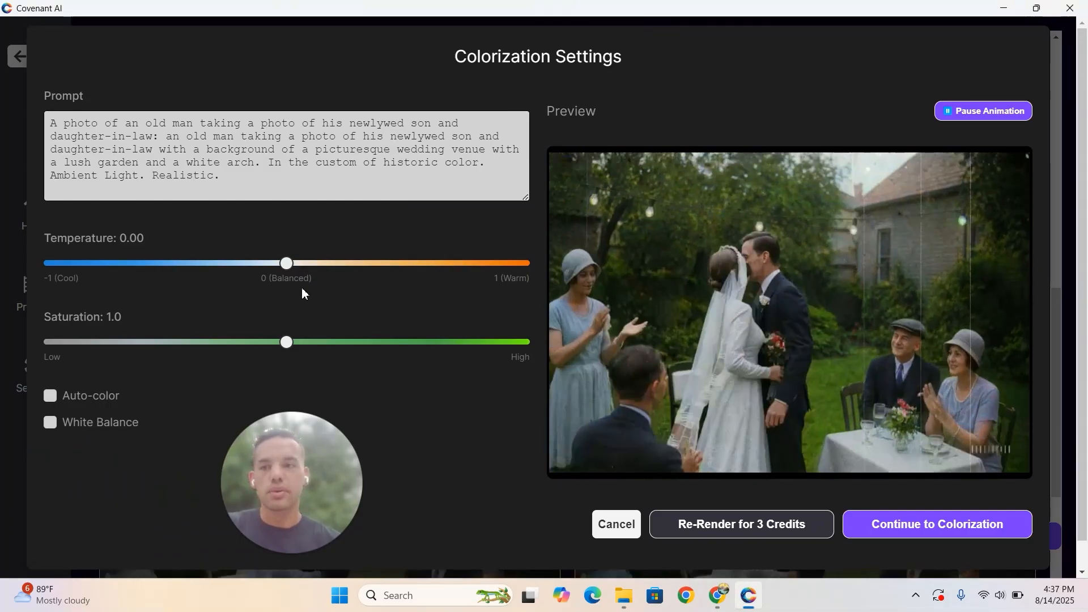
click(275, 186)
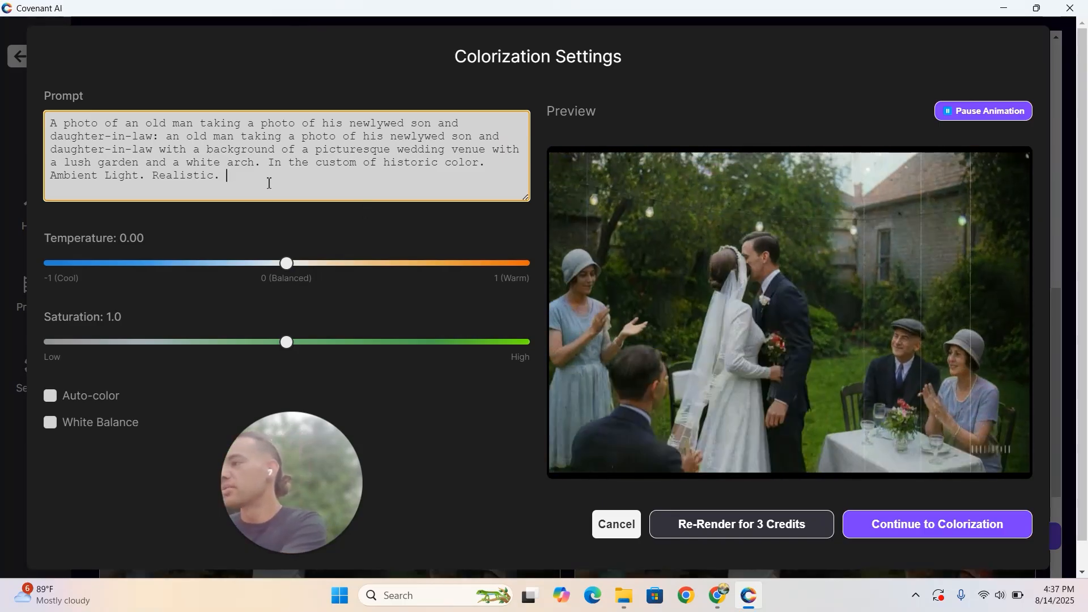
text(Fall wedding)
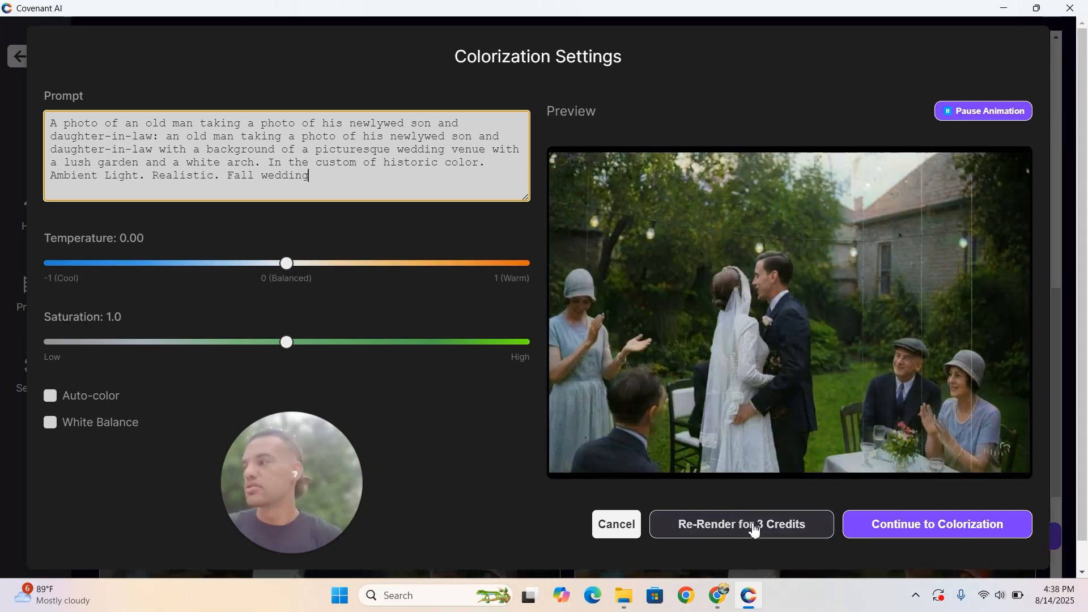
click(48, 397)
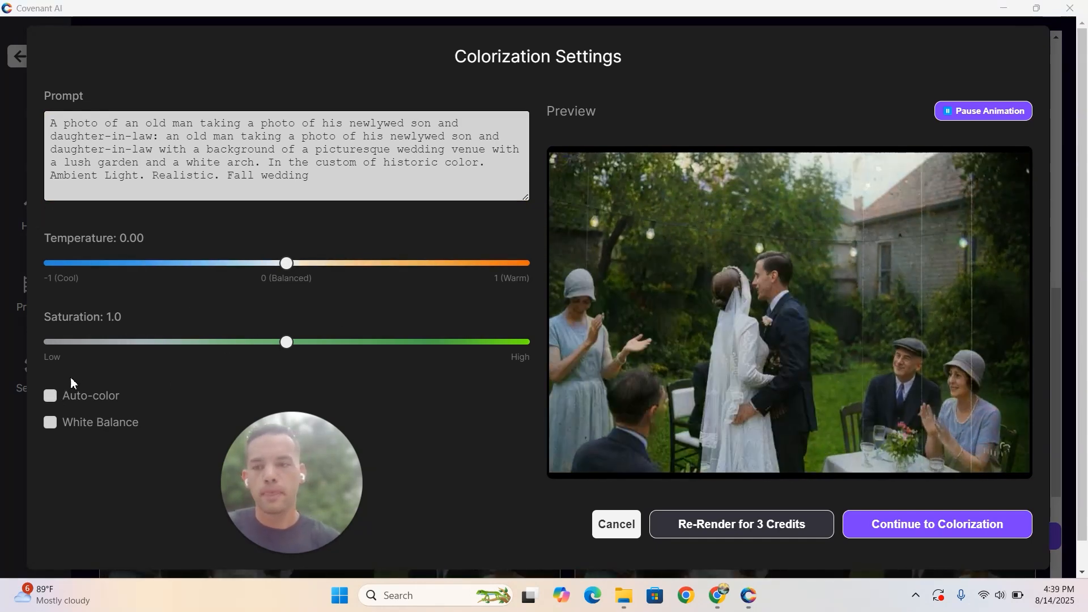
click(50, 397)
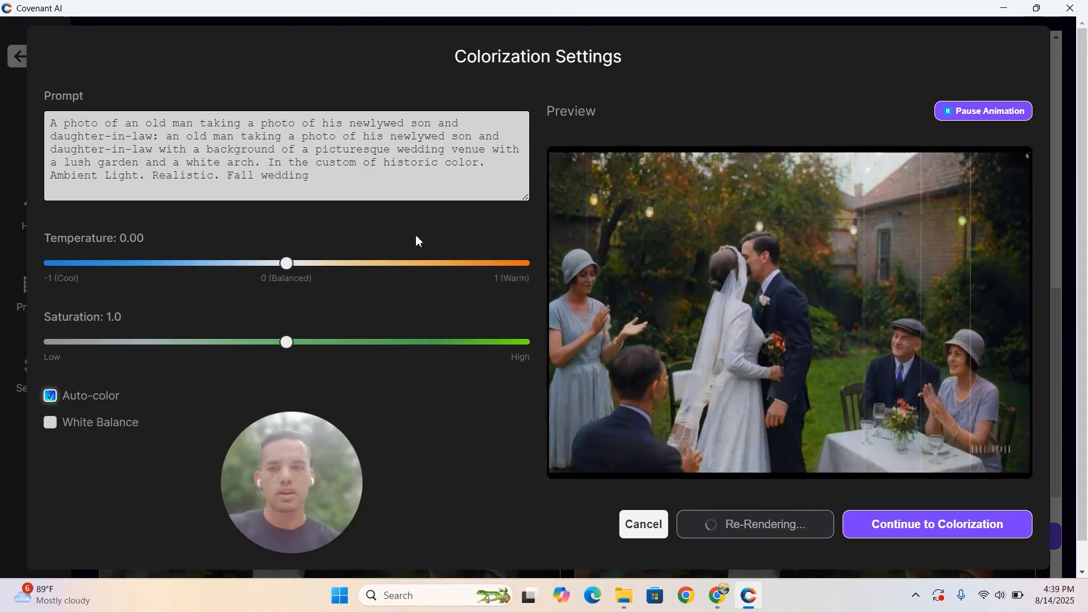
- Append "fall fall fall" to the end of the colorization prompt
click(362, 186)
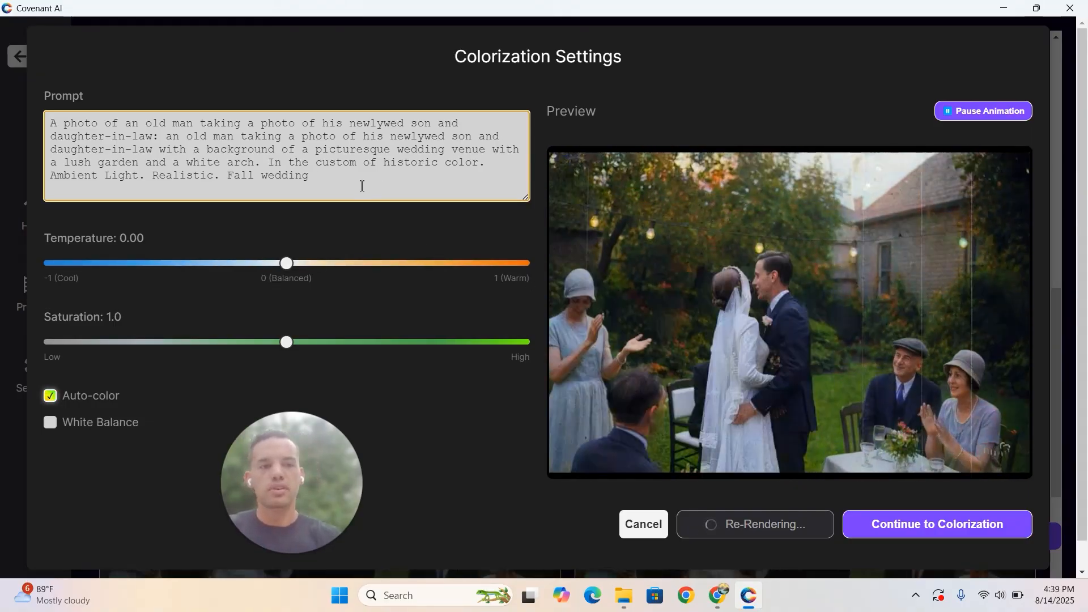
key(BackSpace)
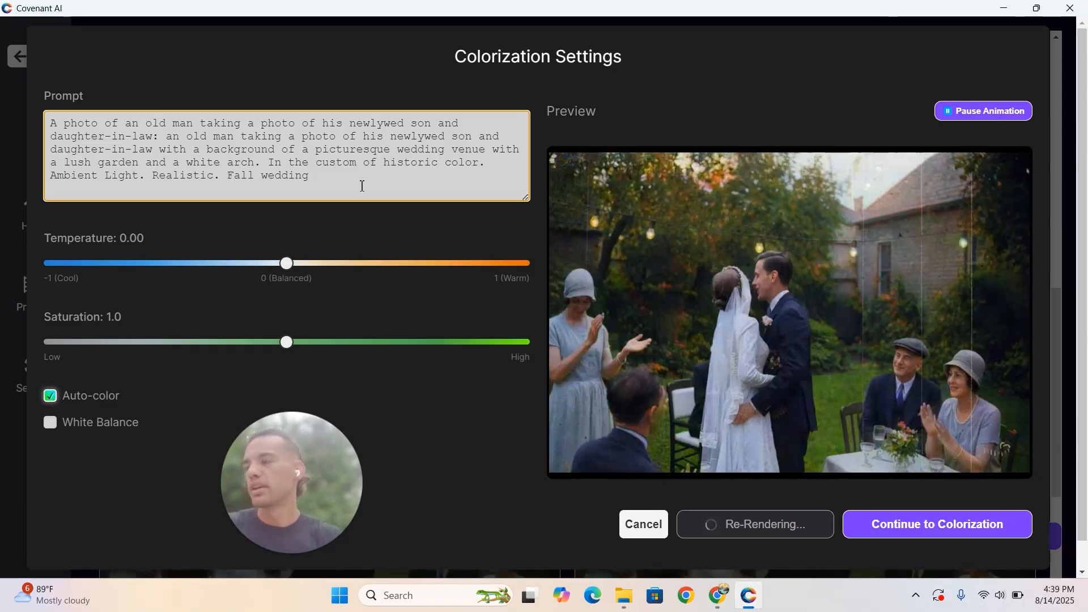
text(fall fall)
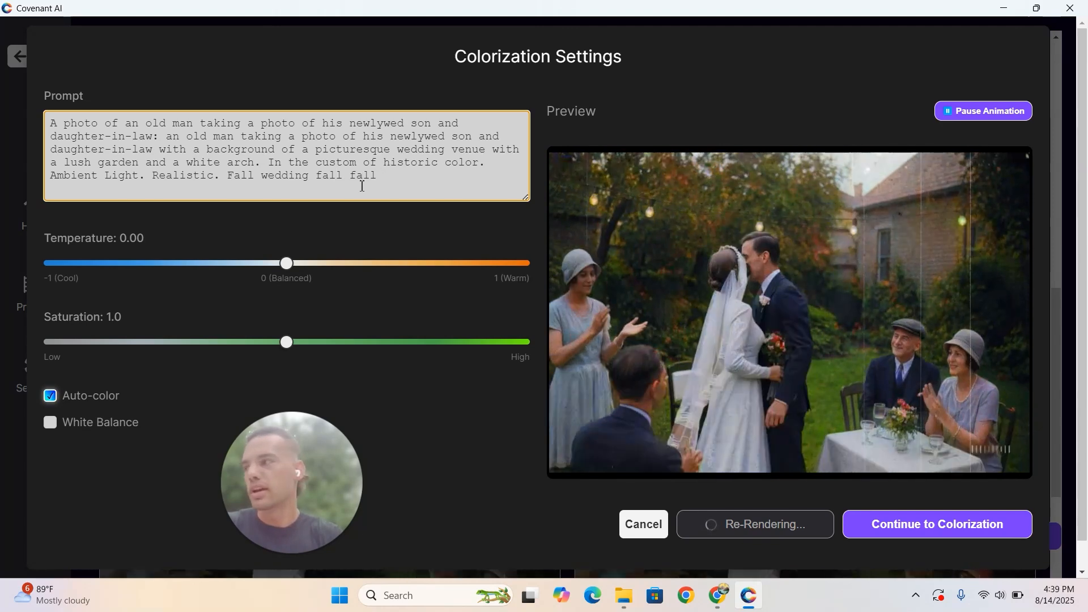
text( fall)
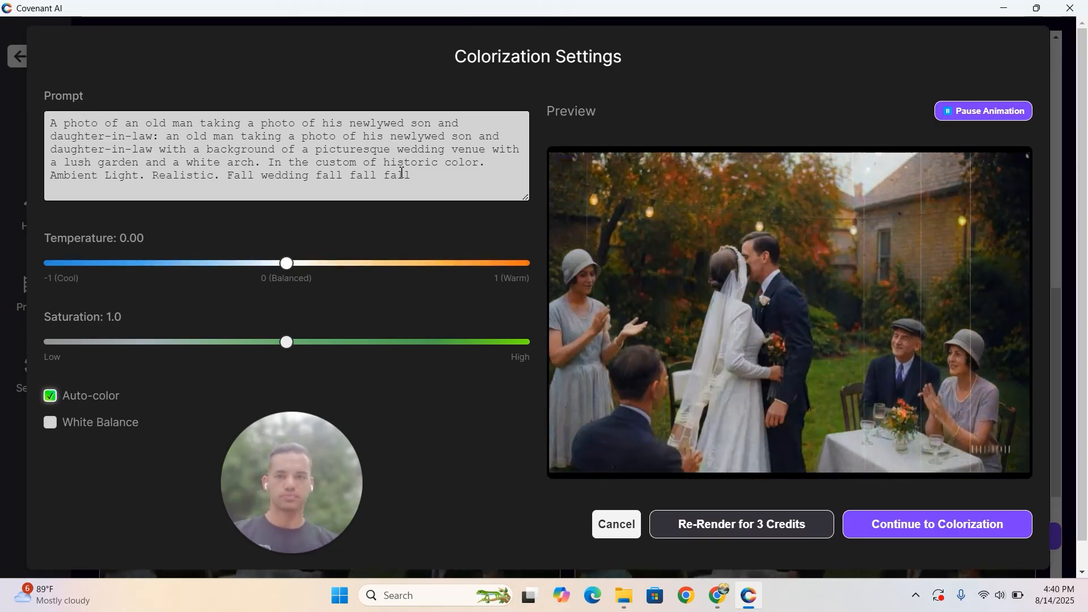
- Set the color temperature to 0.50 and re-render the preview
click(437, 186)
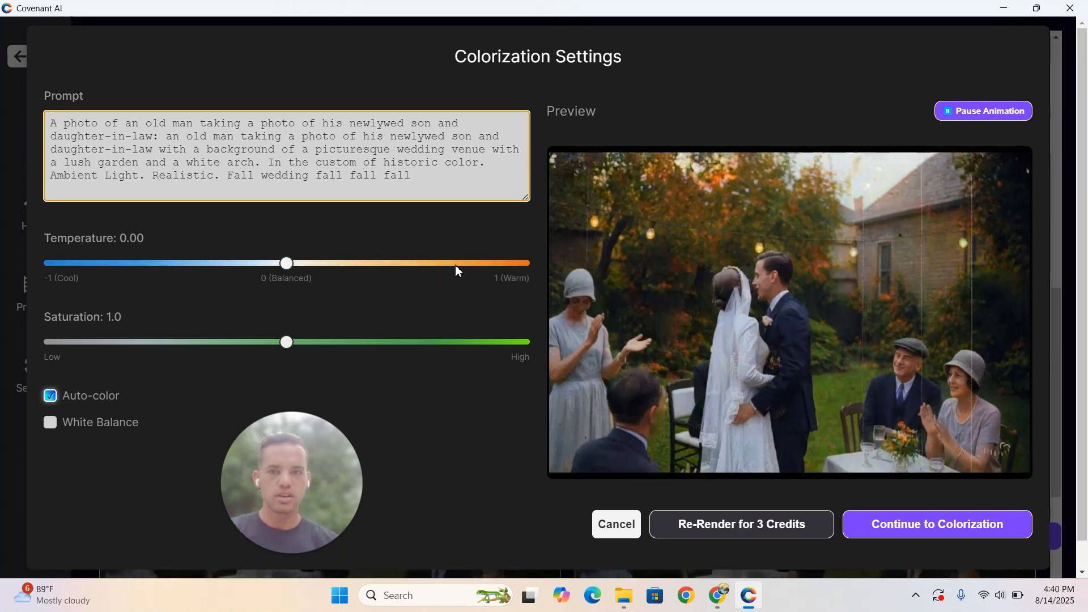
click(455, 264)
click(398, 264)
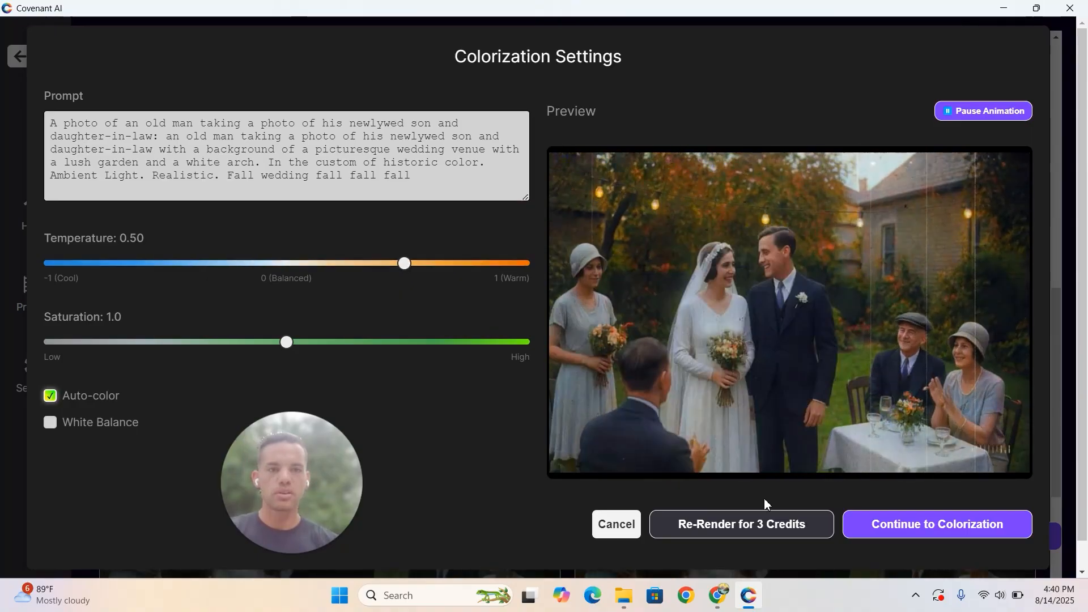
click(755, 524)
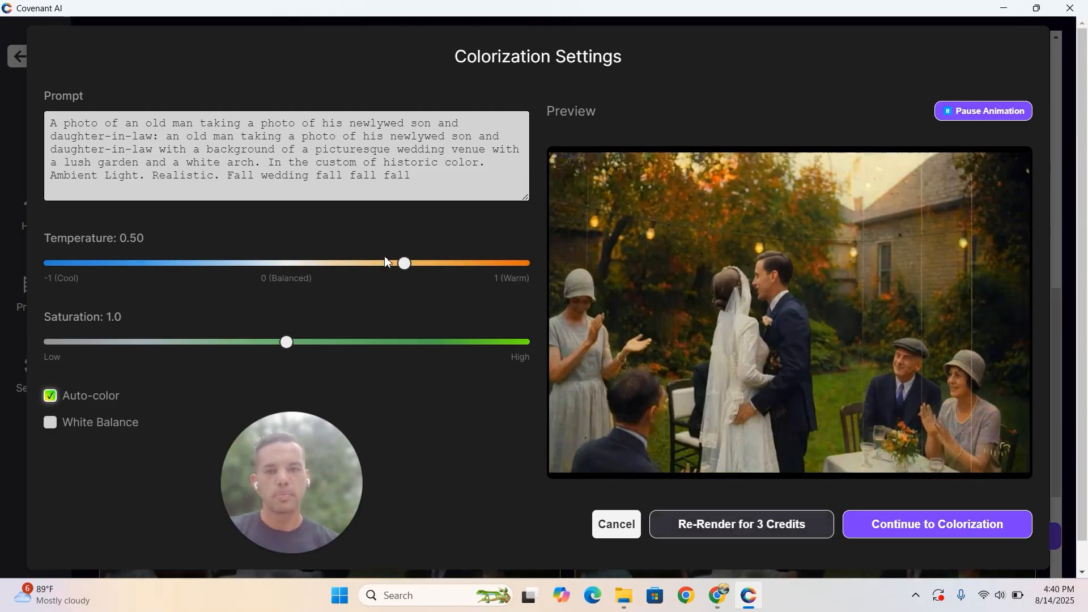
- Add three more "fall" words to the end of the prompt, turn off Auto-color, and re-render the preview
click(432, 187)
text(fall fall)
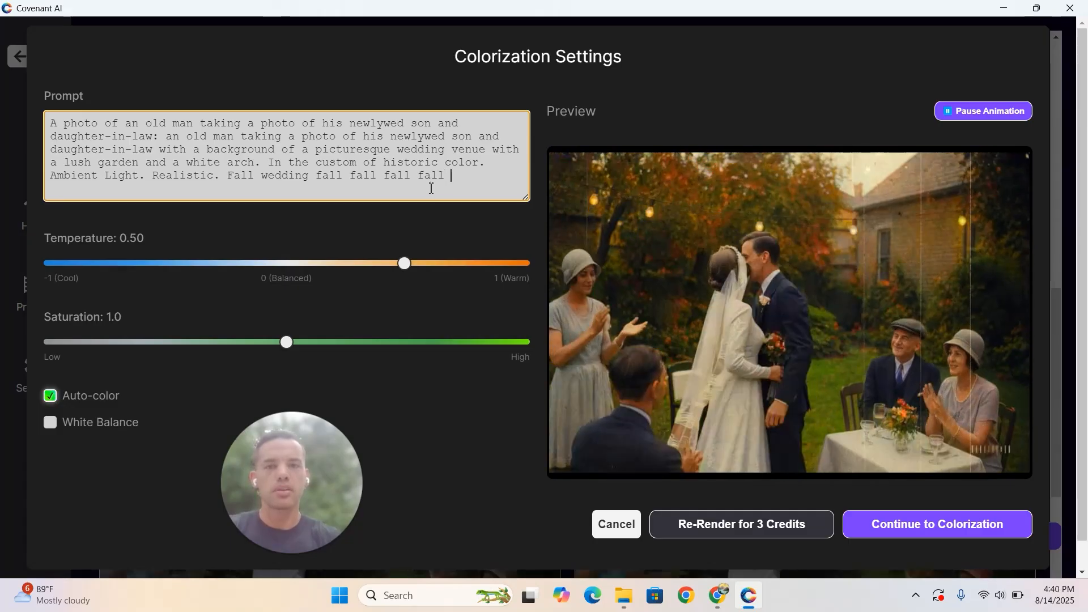
text( fall)
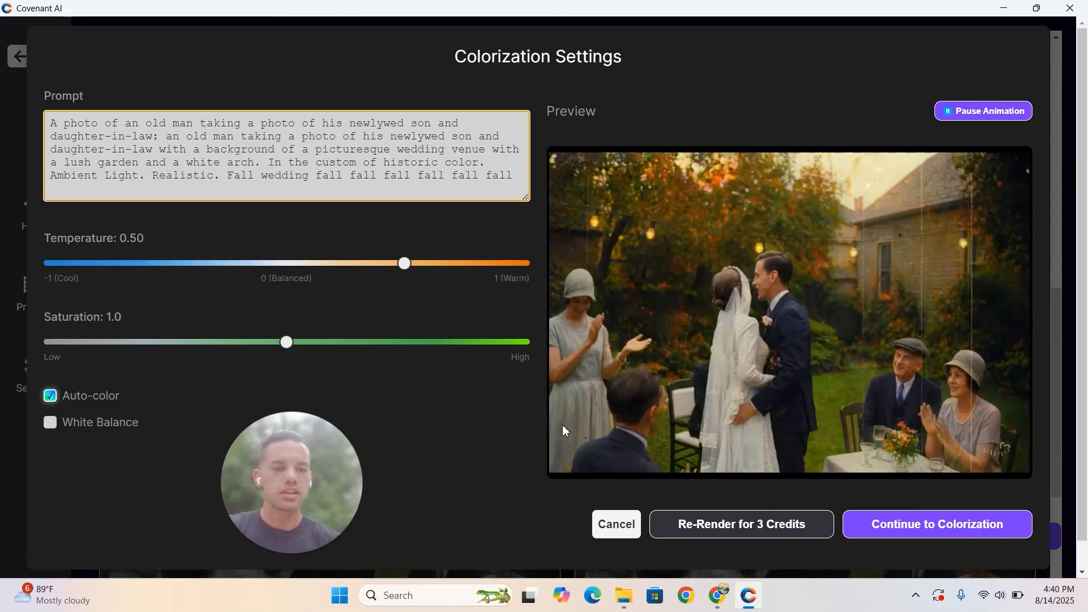
click(49, 395)
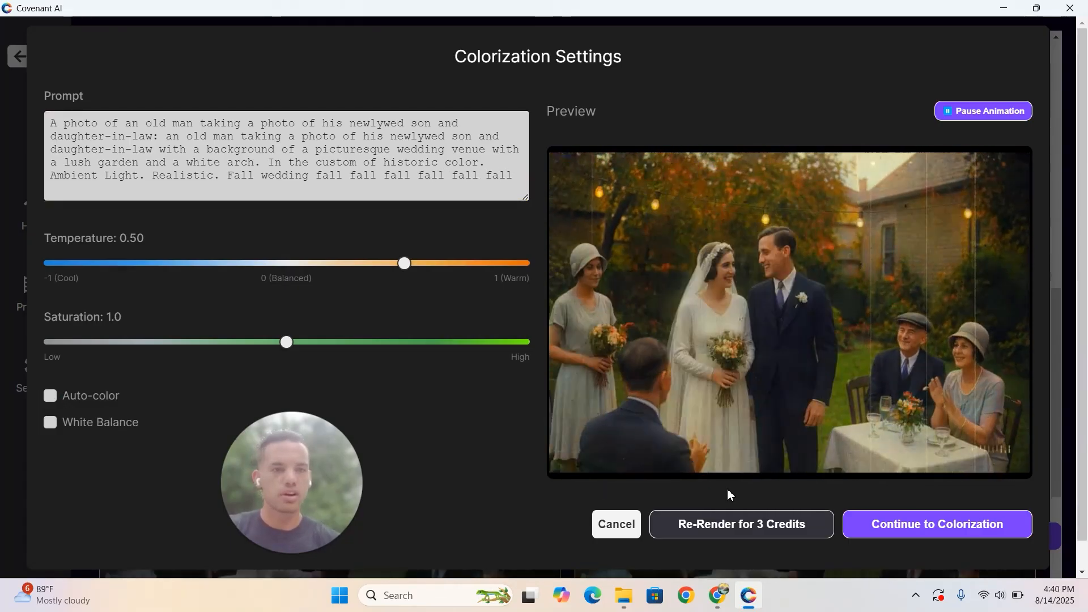
click(746, 524)
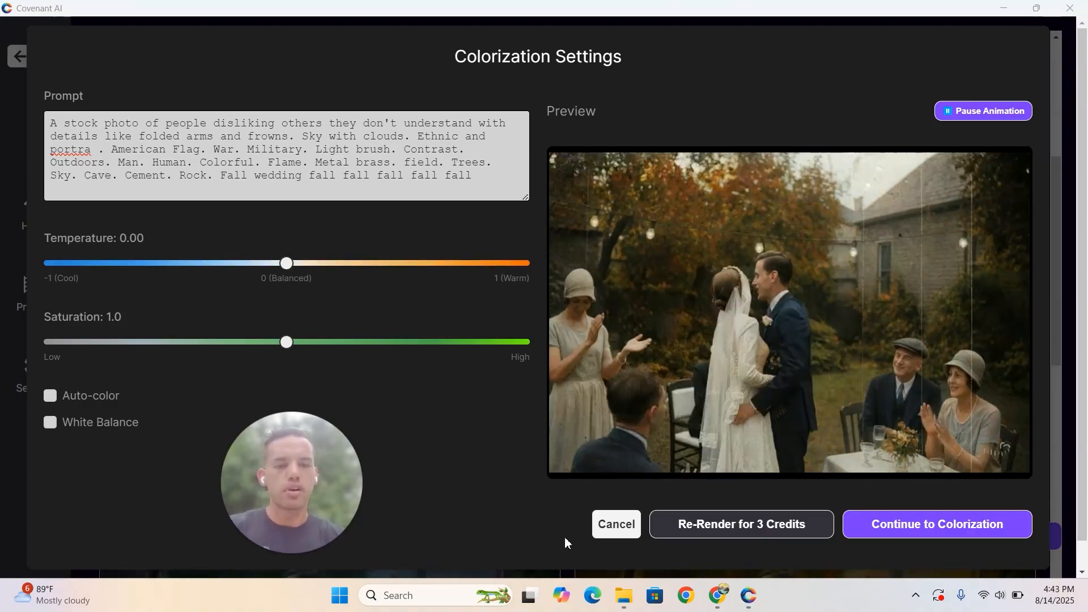
- Reopen the customized Batch 1 sample's settings, insert "Grassy field." after "Trees." in the prompt, and re-render the preview
click(618, 524)
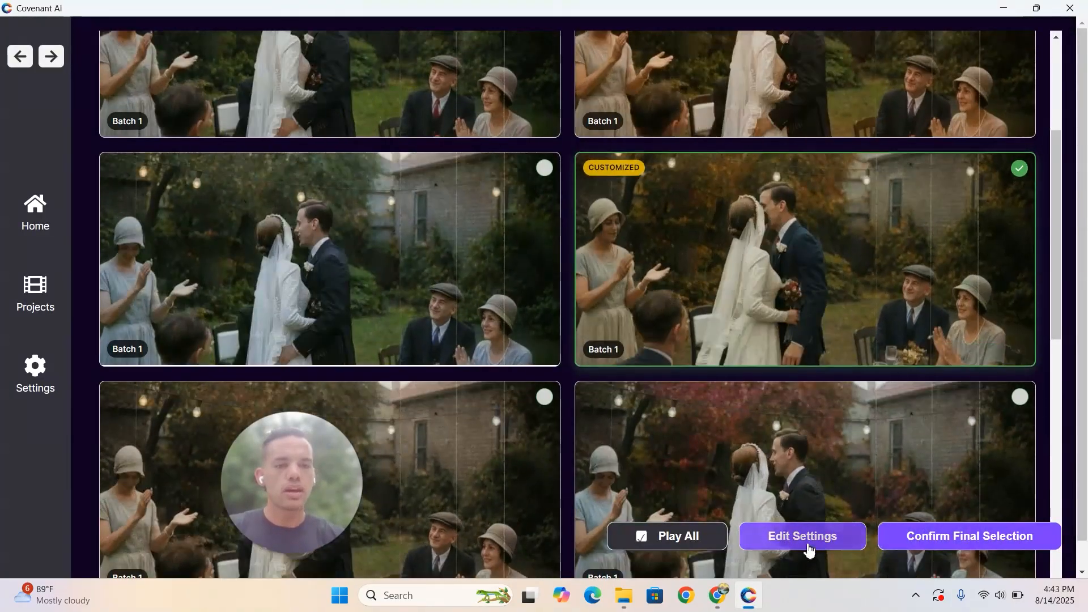
click(799, 538)
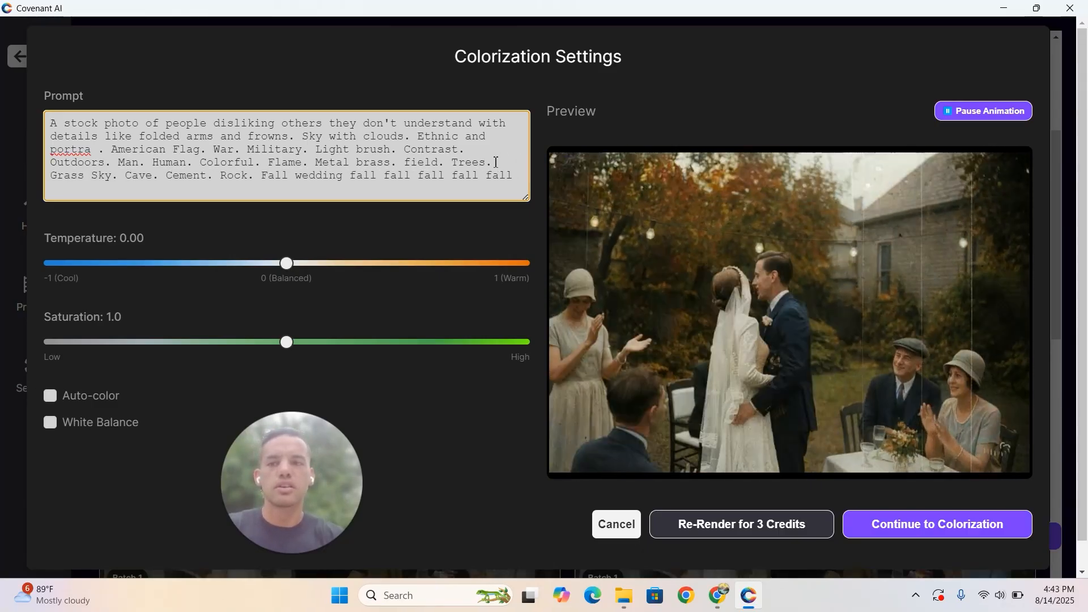
text(y field.)
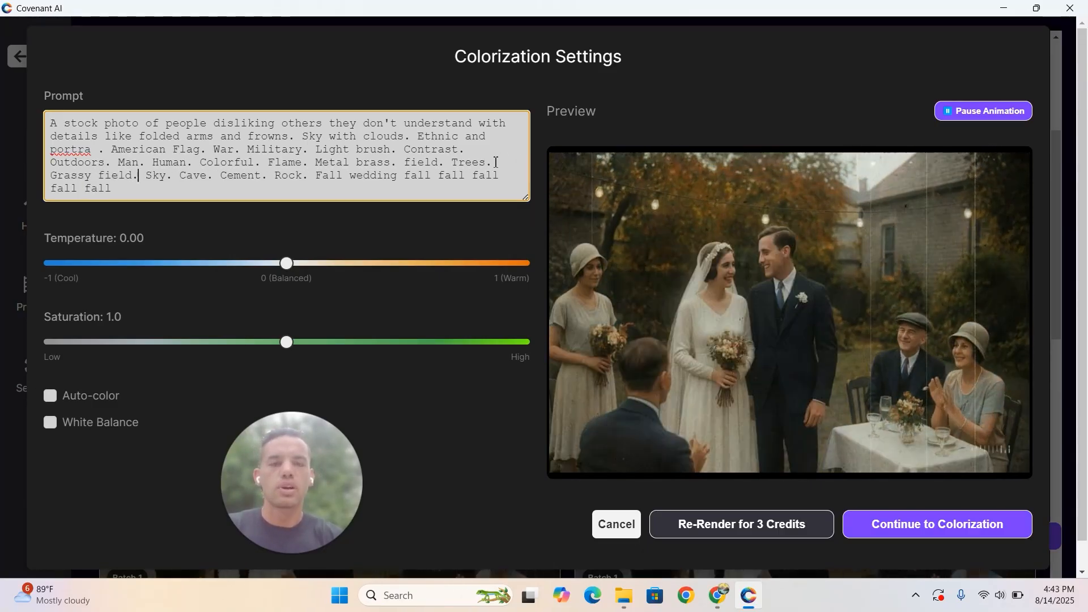
click(745, 519)
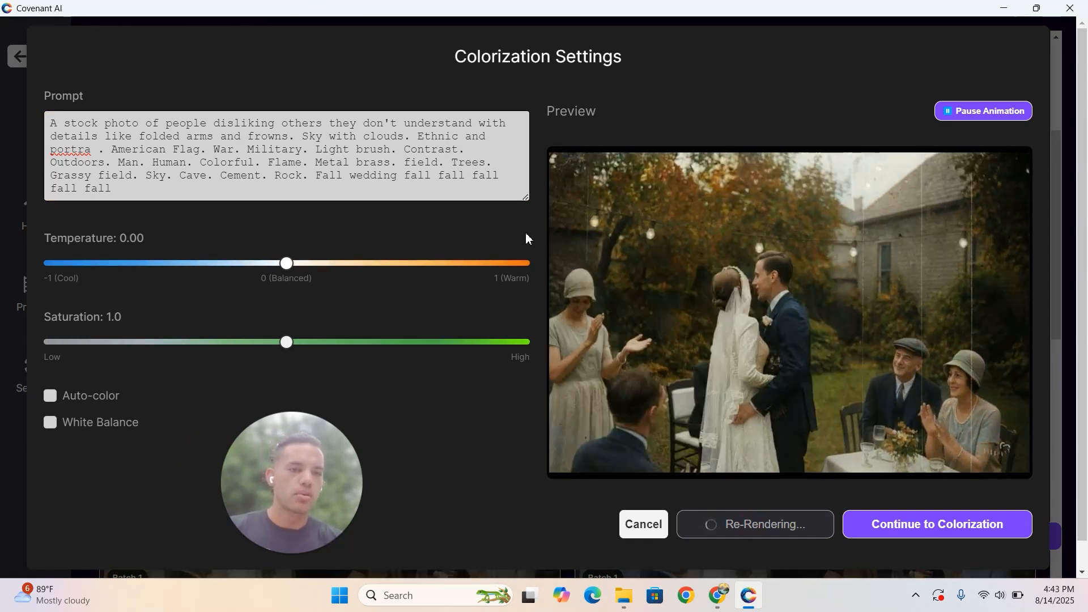
- Remove "Grassy field." from the prompt, keeping the period after "Trees"
drag(139, 176, 53, 175)
key(BackSpace)
key(BackSpace)
key(BackSpace)
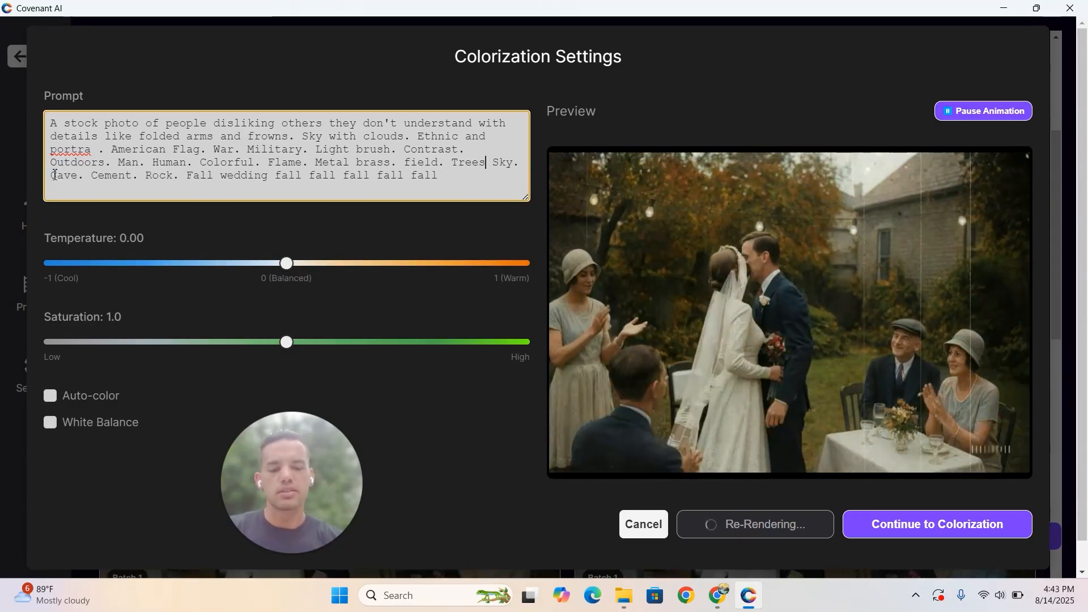
text(.)
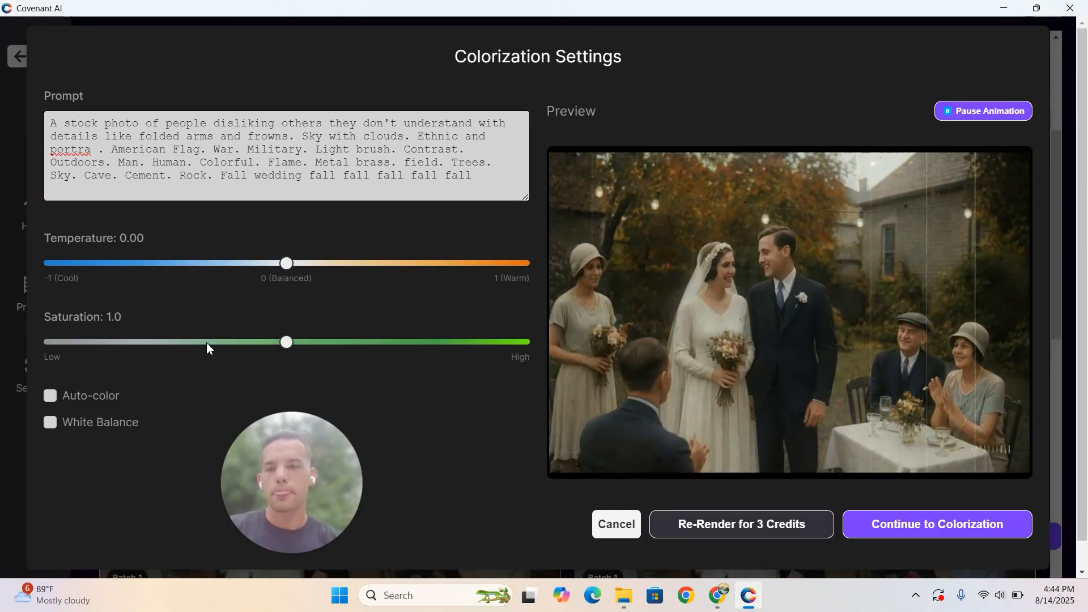
- Enable Auto-color, re-render the preview, and continue to the full video colorization
click(50, 396)
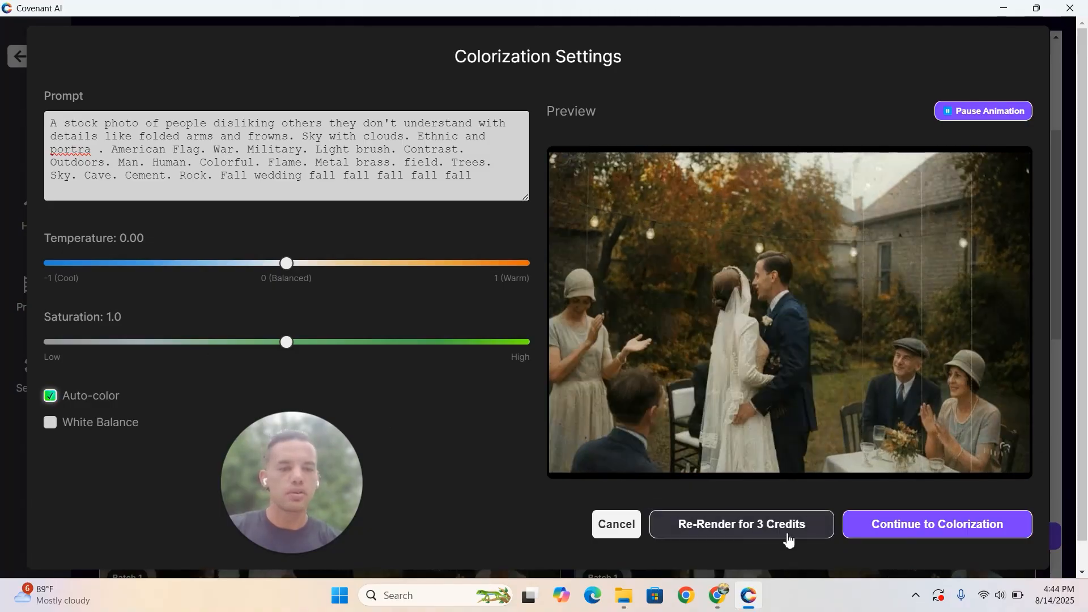
click(786, 530)
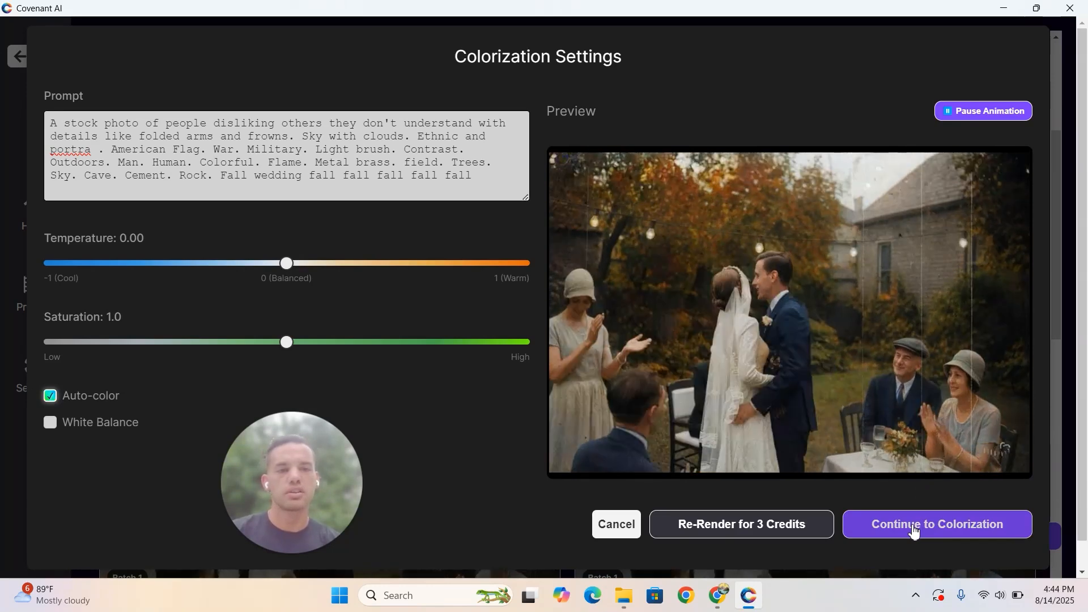
click(914, 529)
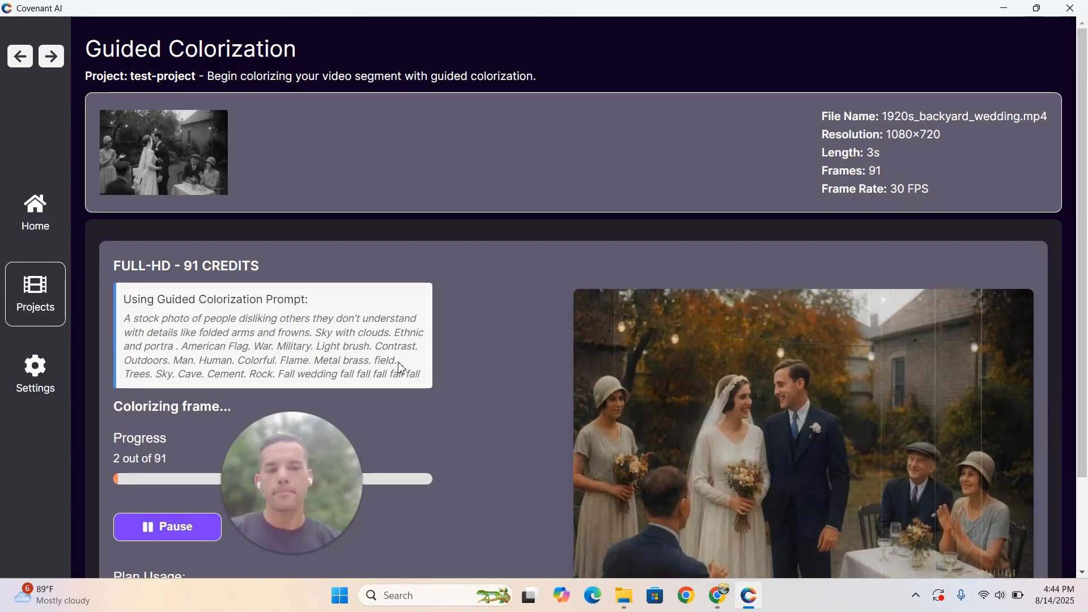
- Monitor the colorization's frame progress, status message and plan credit usage
drag(380, 385, 574, 62)
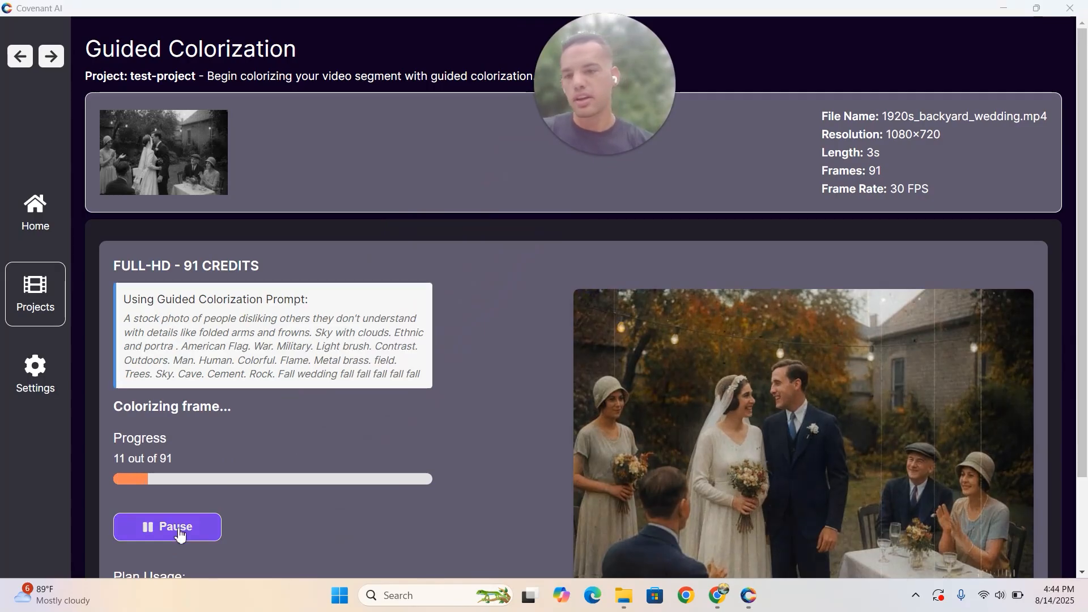
scroll(434, 390, down, 2)
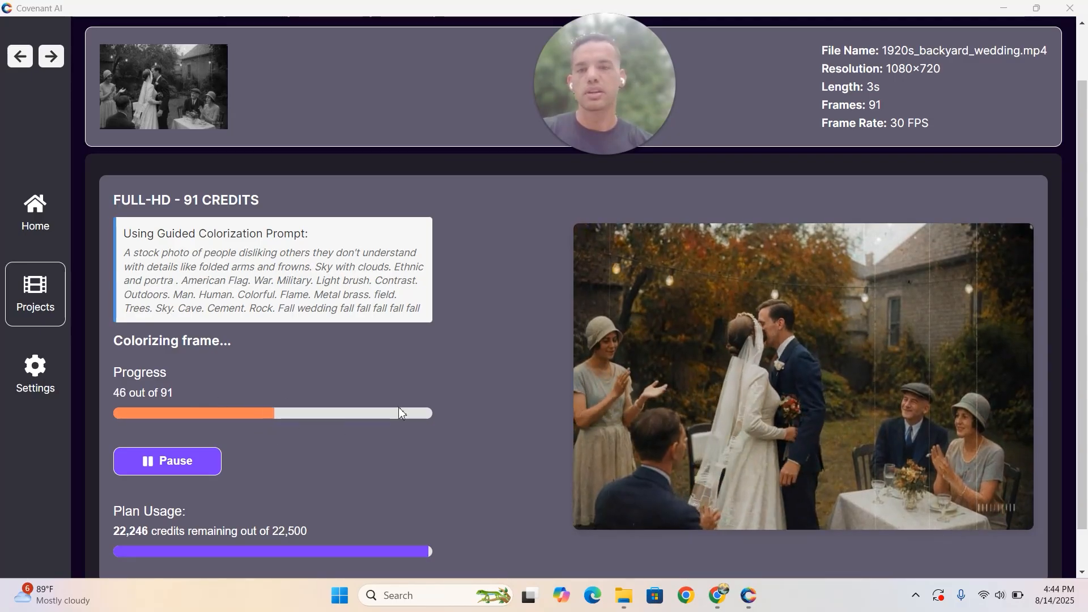
scroll(759, 400, down, 1)
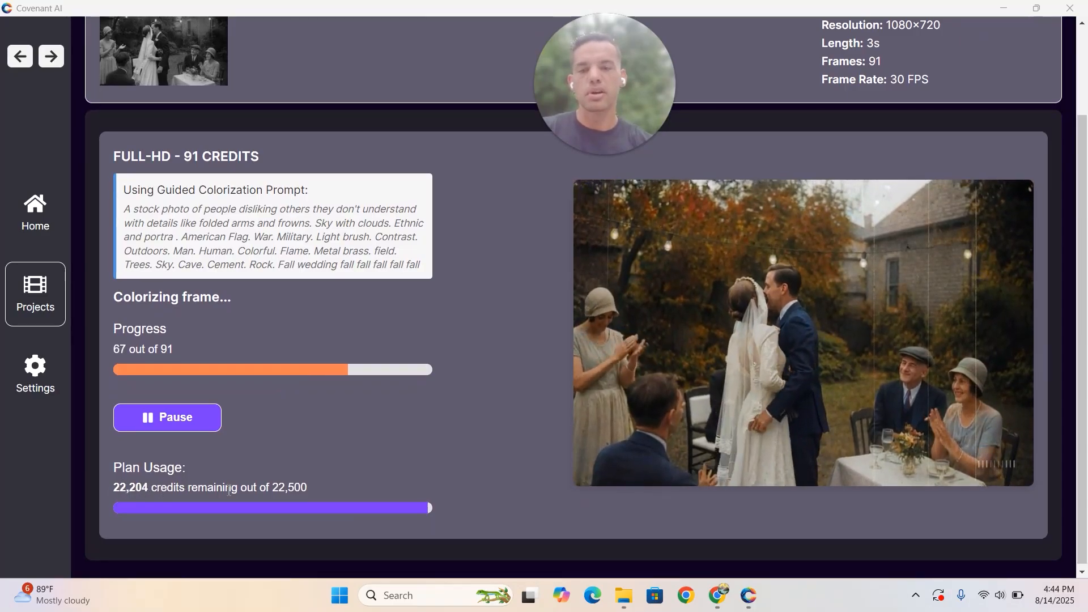
scroll(343, 464, up, 1)
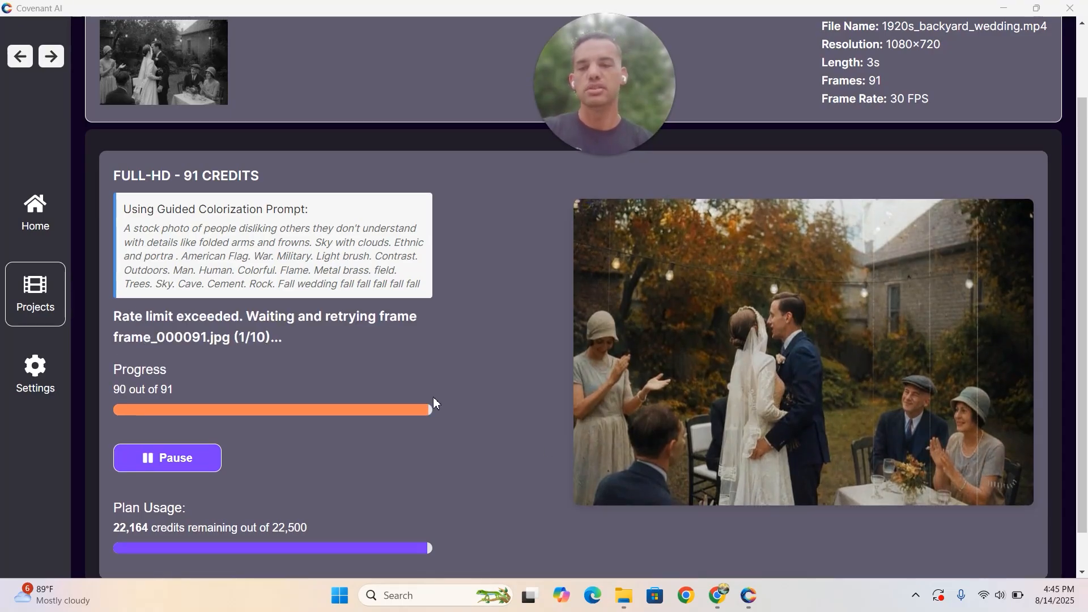
scroll(433, 398, down, 1)
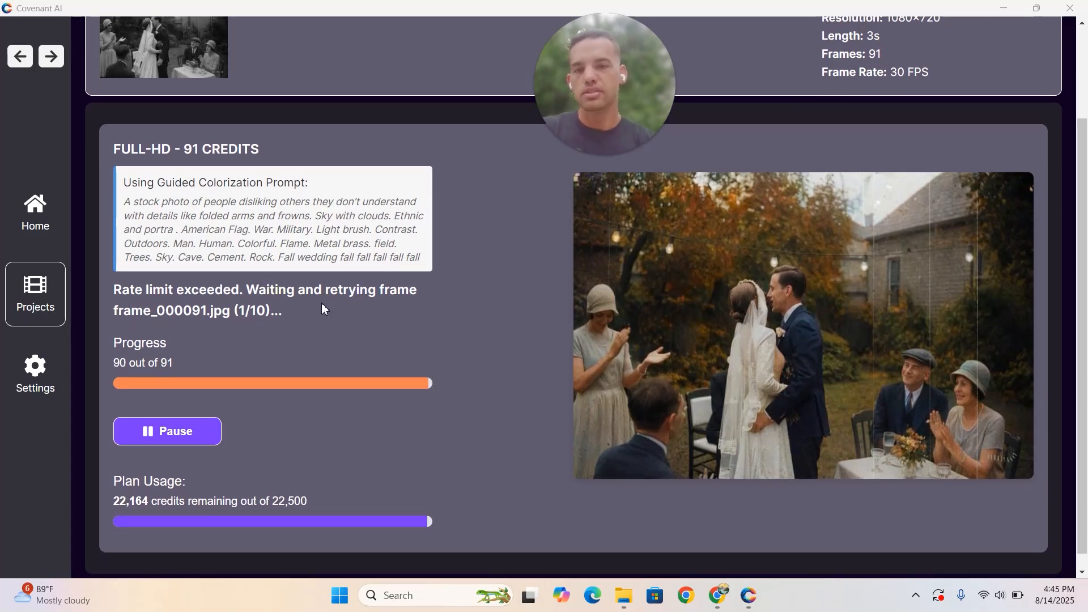
drag(239, 310, 263, 310)
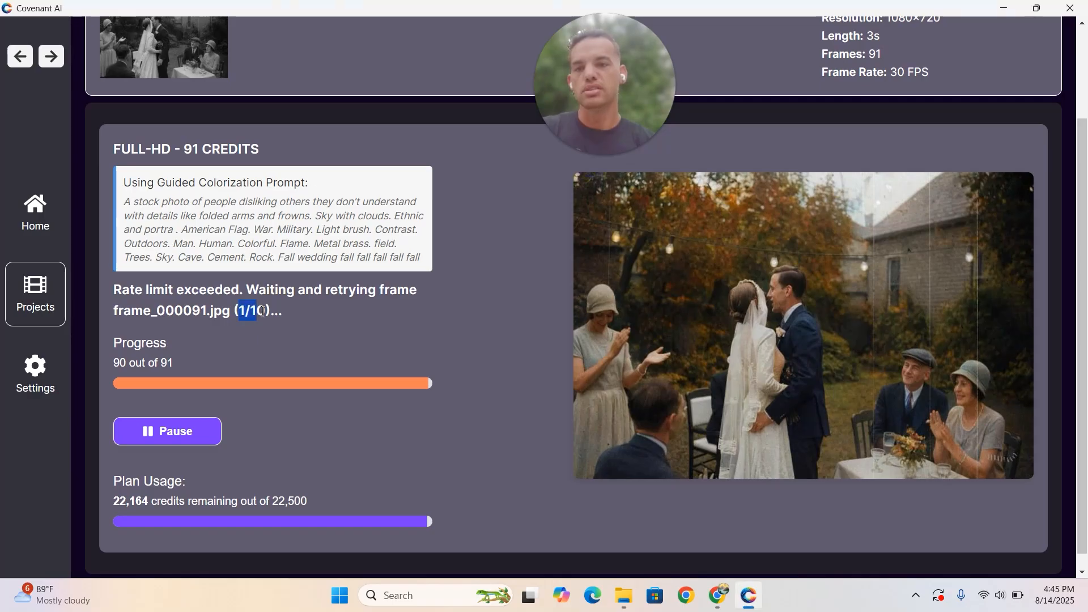
click(313, 321)
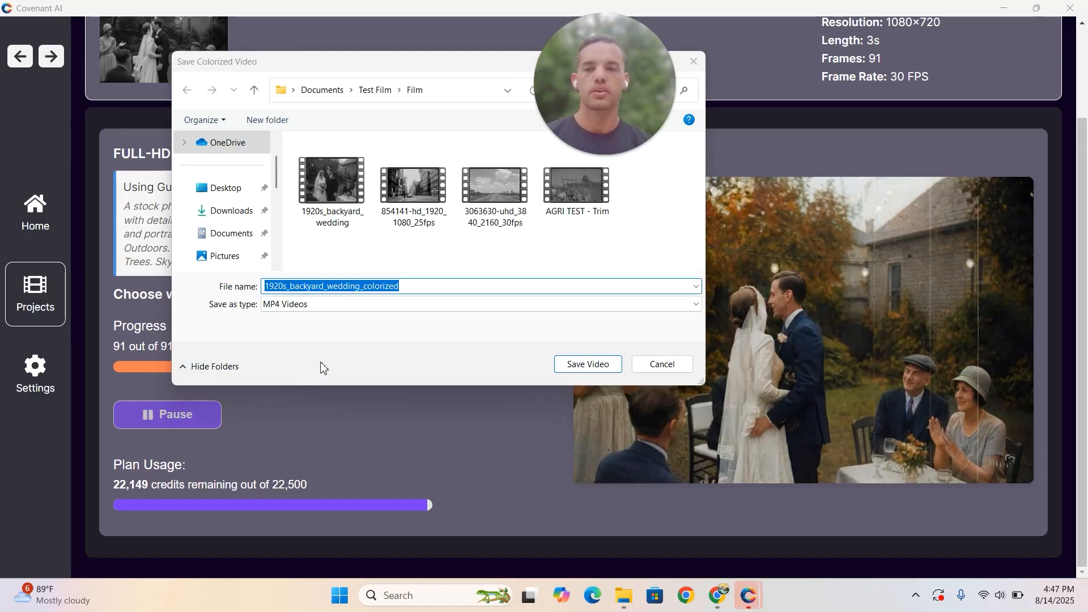
- Save the colorized video as 1920s_backyard_wedding_colorized in MP4 format in the Film folder and play it
drag(409, 67, 367, 151)
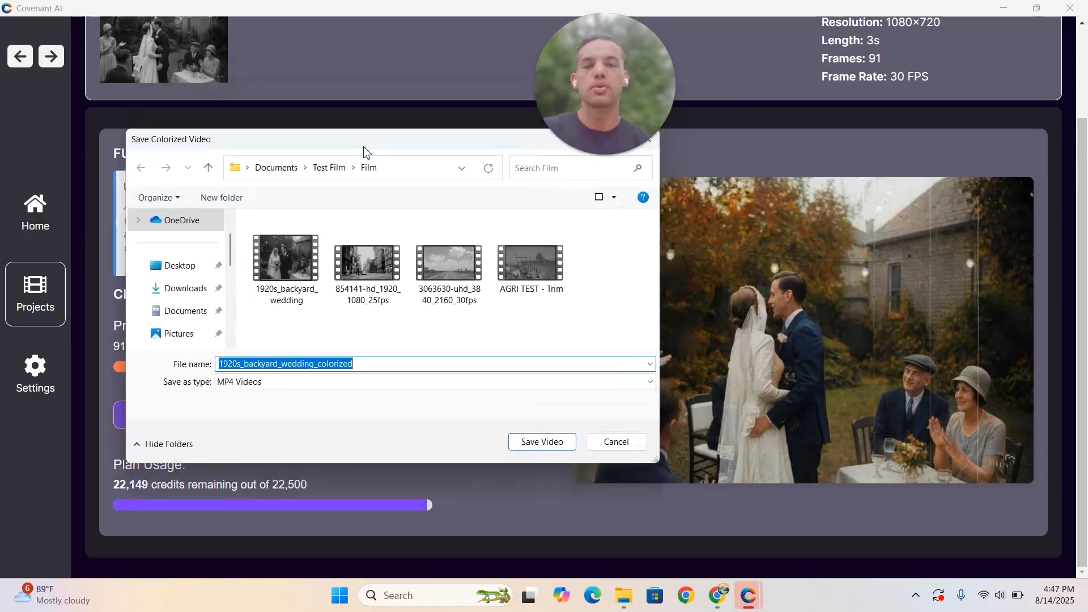
click(539, 452)
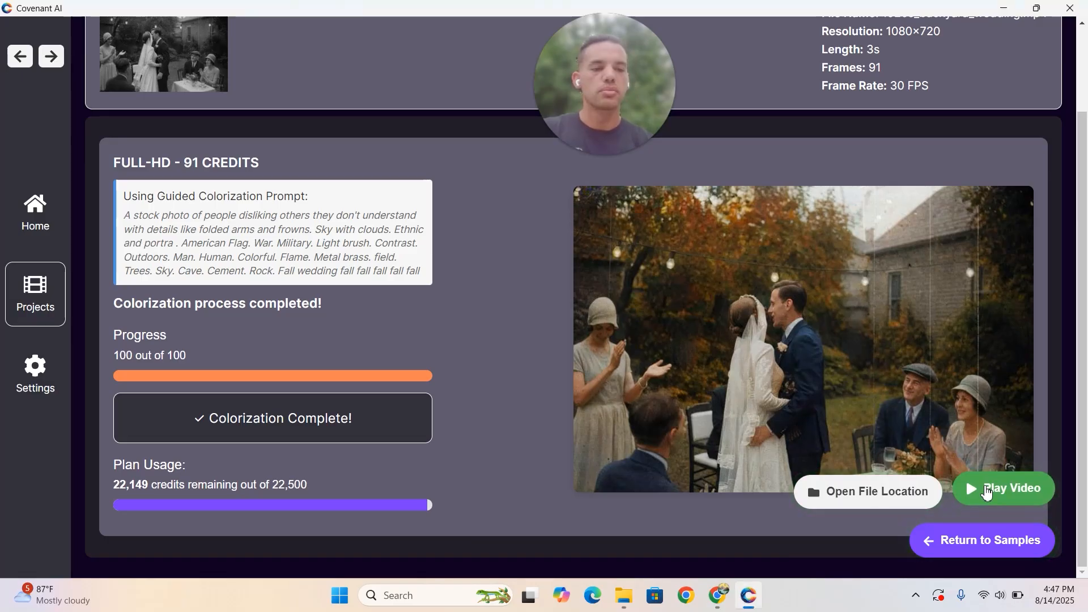
click(989, 493)
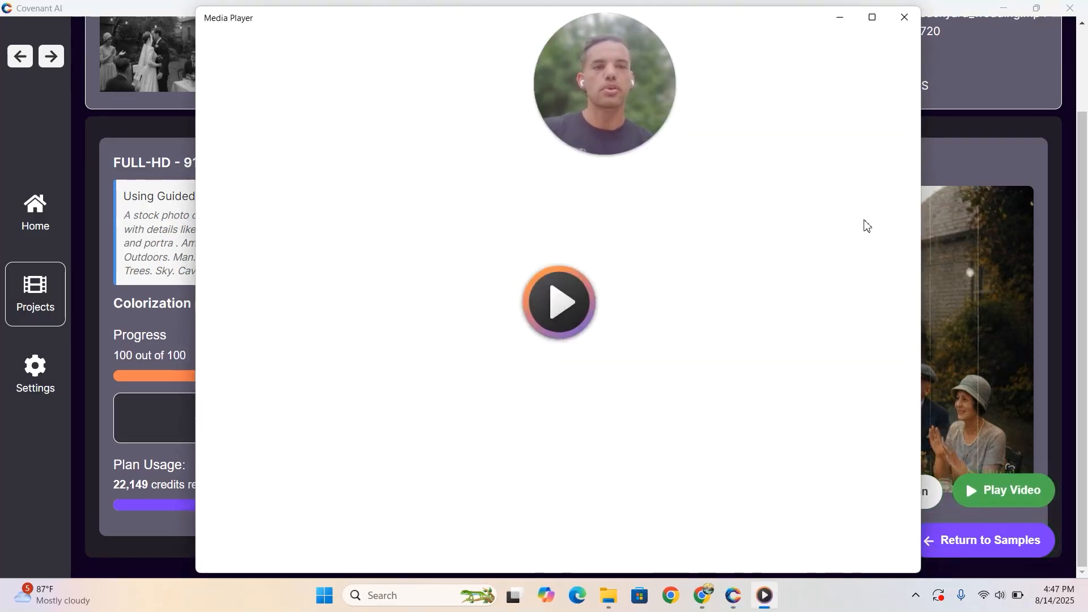
drag(610, 78, 91, 250)
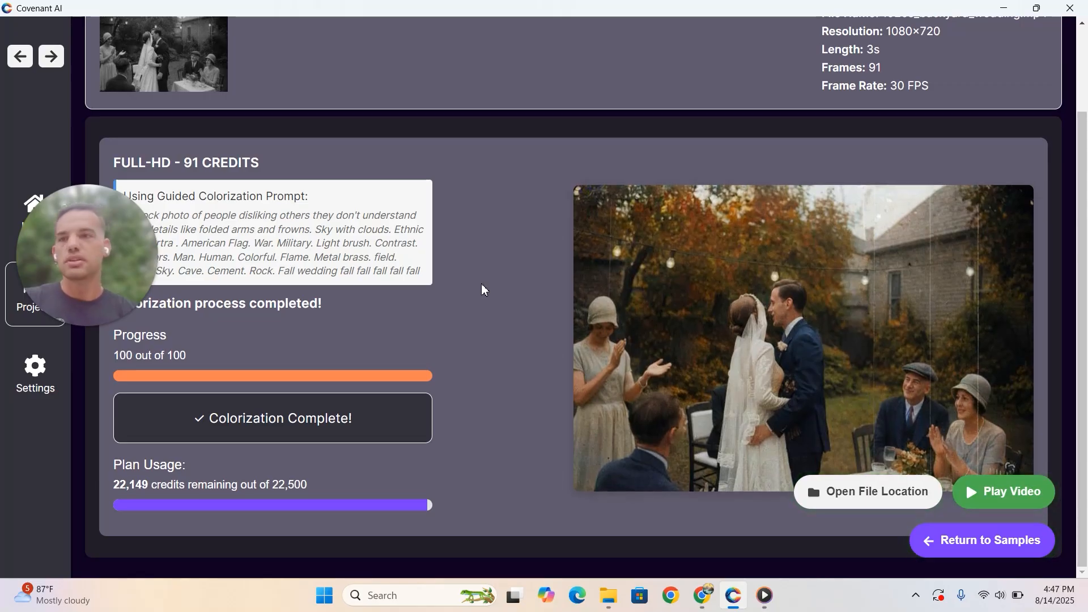
drag(67, 244, 53, 506)
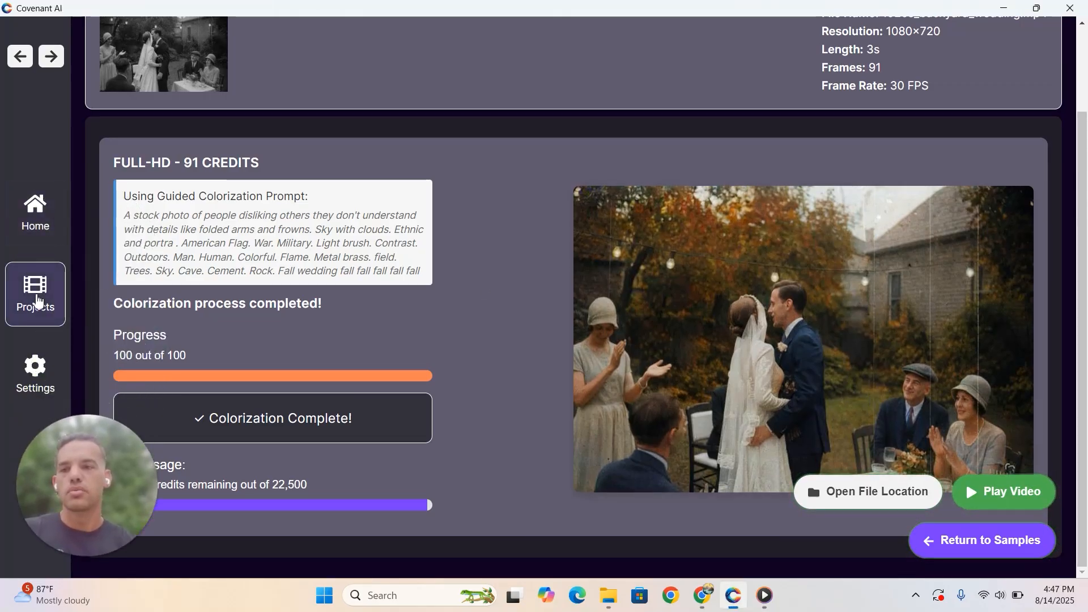
- Open test-project from the project list and bring up the colorization methods for 1920s_backyard_wedding.mp4
click(34, 299)
click(39, 215)
click(36, 301)
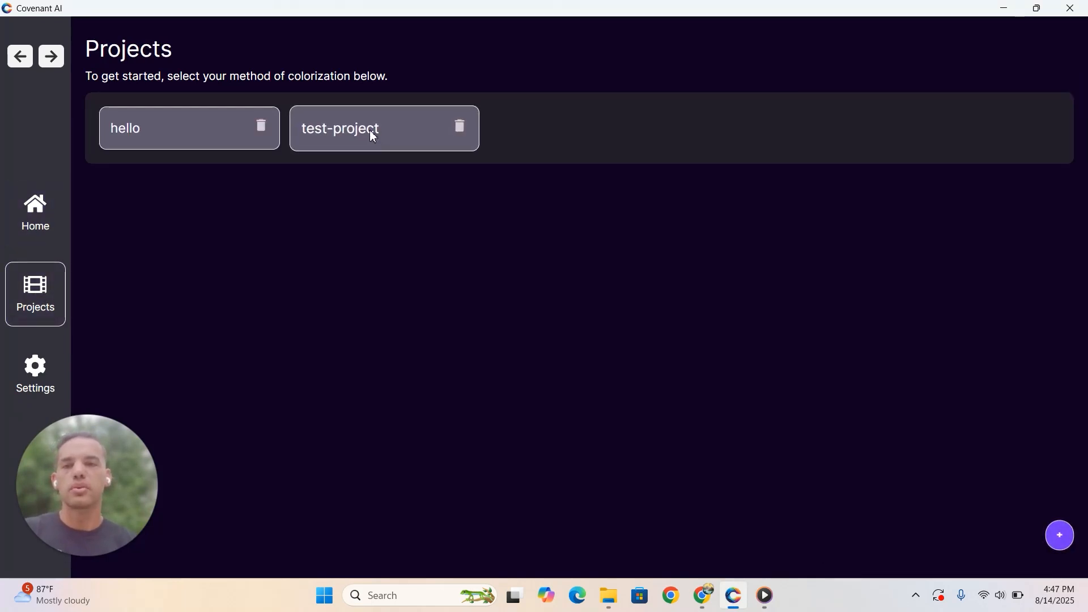
click(373, 137)
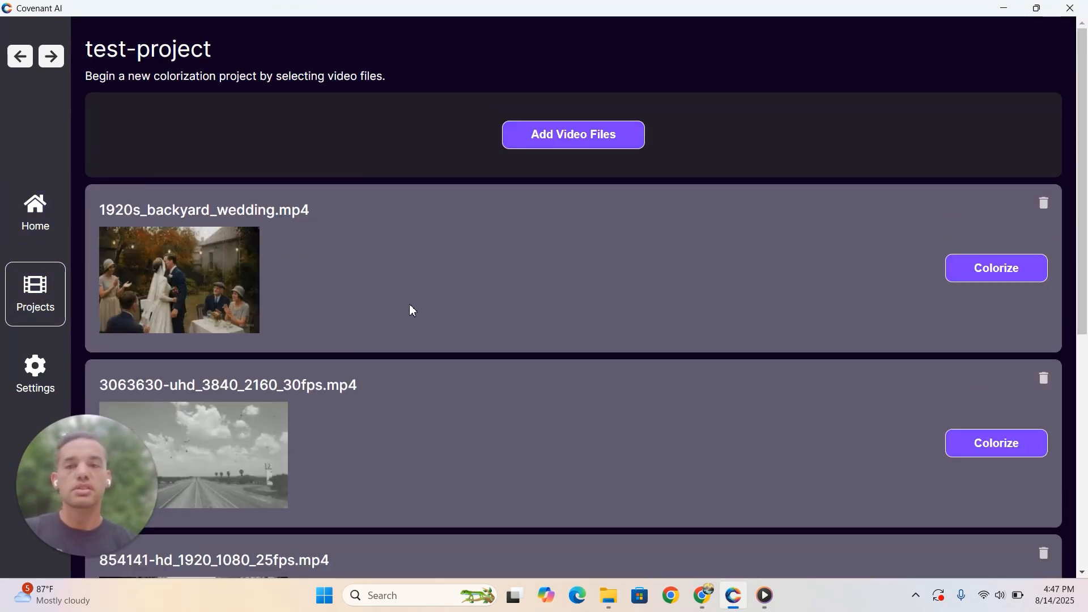
scroll(396, 303, down, 1)
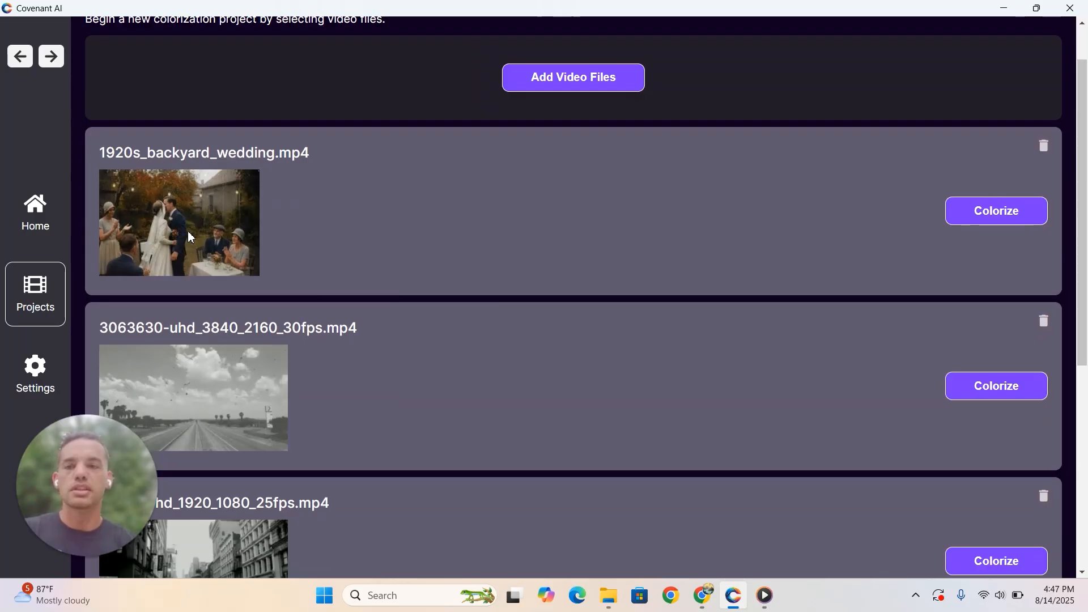
scroll(529, 261, down, 7)
scroll(680, 258, up, 7)
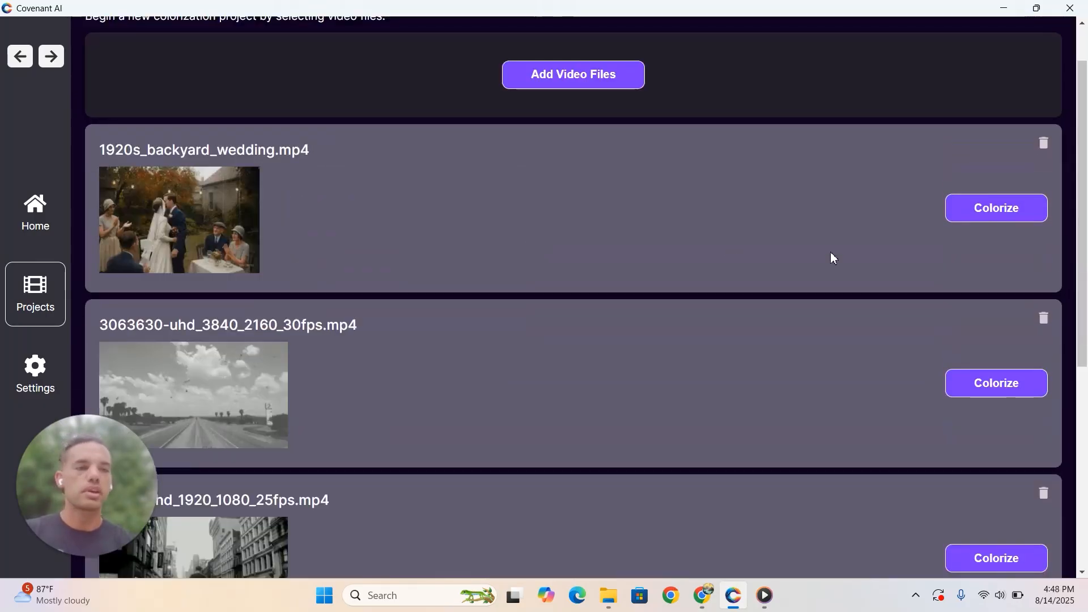
click(967, 217)
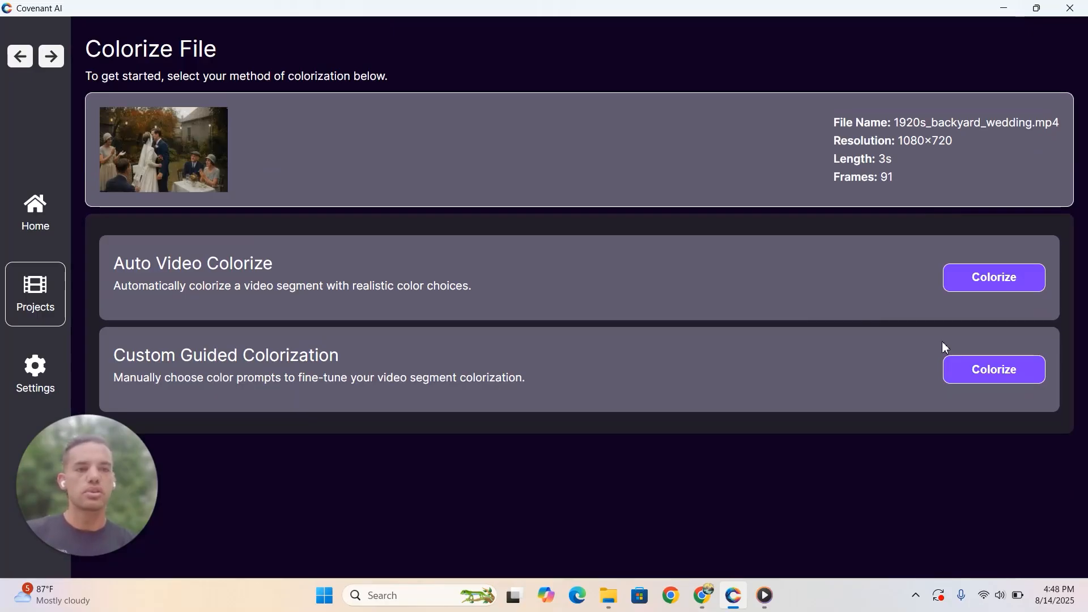
- Go back through the previous pages to the final choice page and look over the favorite samples
click(20, 57)
click(20, 59)
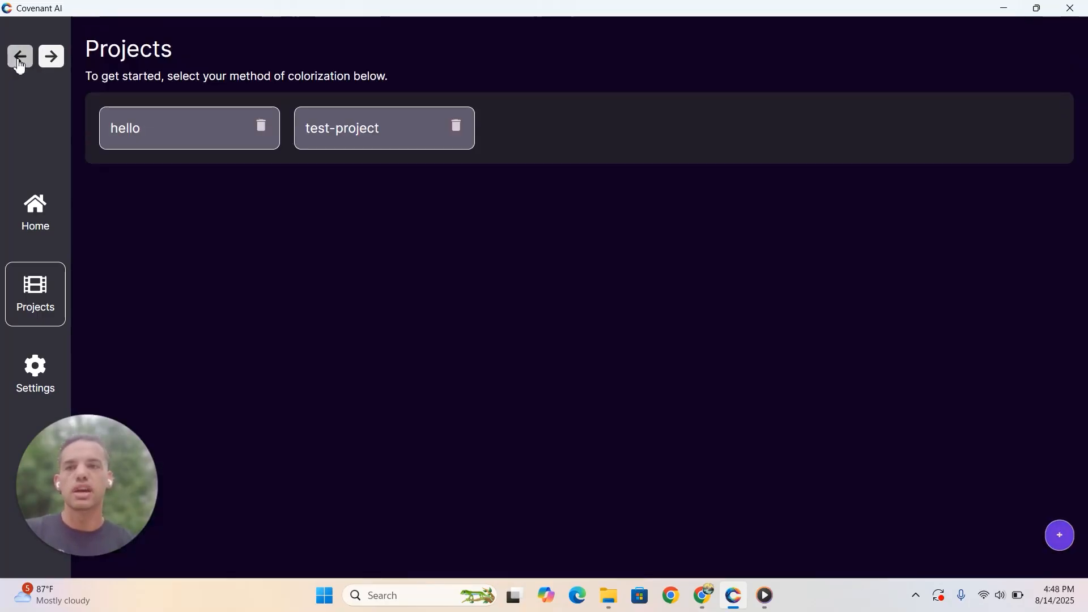
click(20, 60)
click(20, 61)
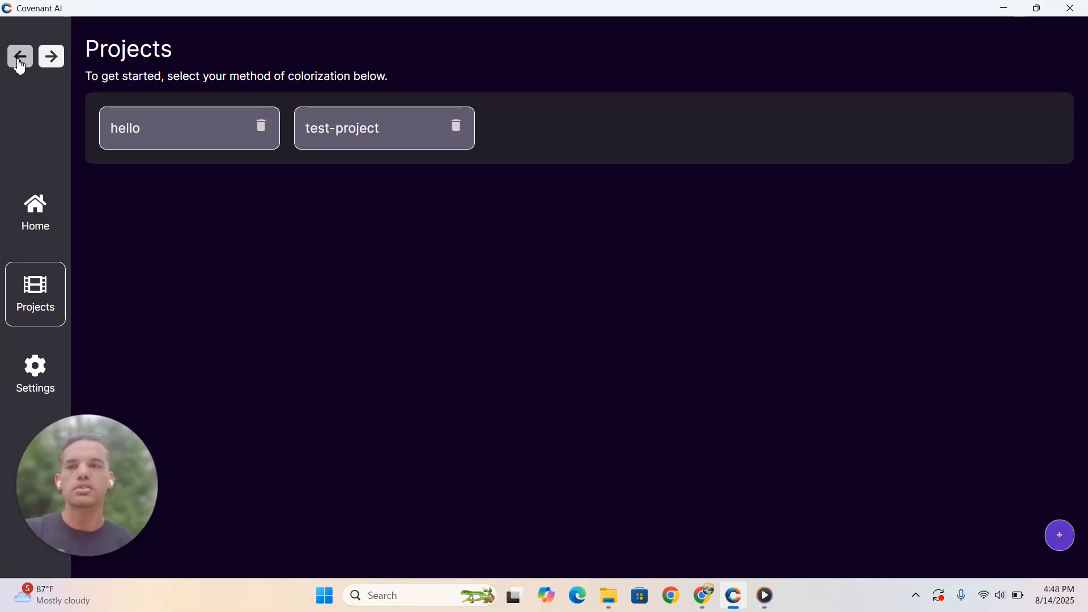
click(20, 61)
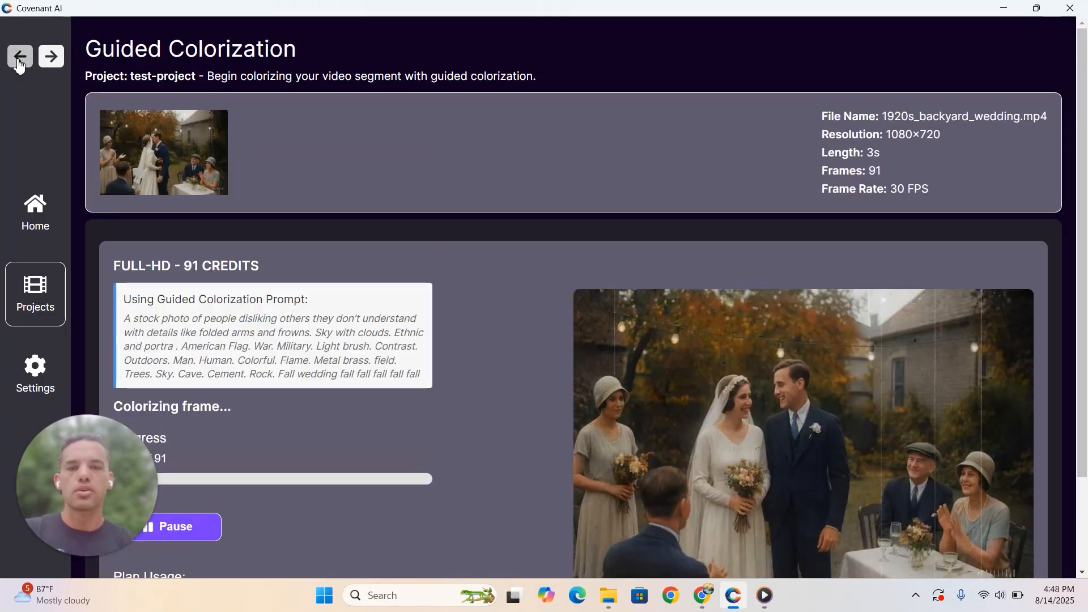
click(20, 61)
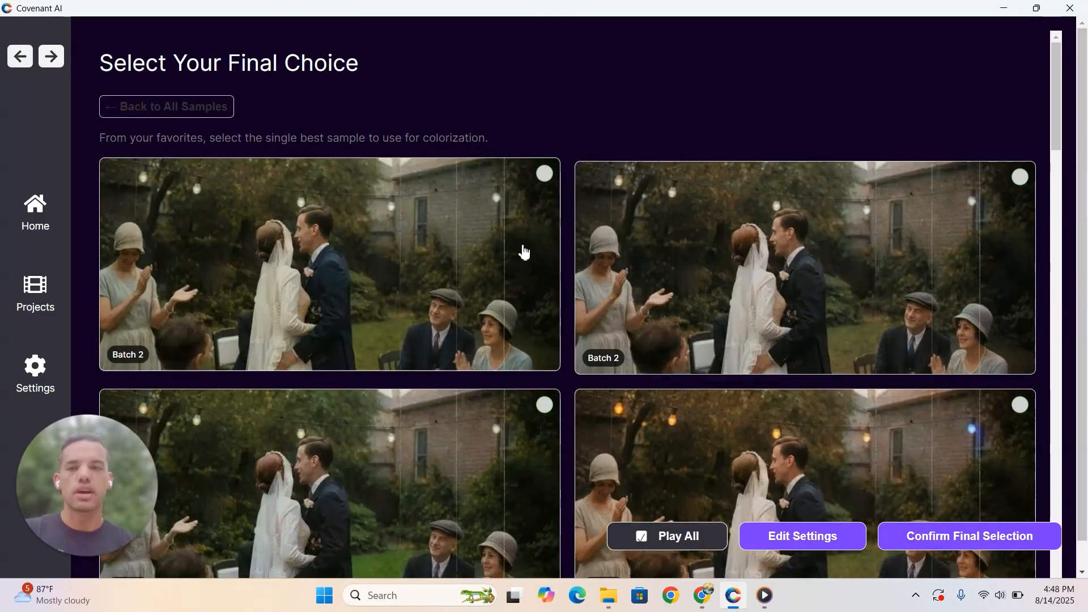
scroll(522, 251, down, 1)
scroll(567, 308, up, 1)
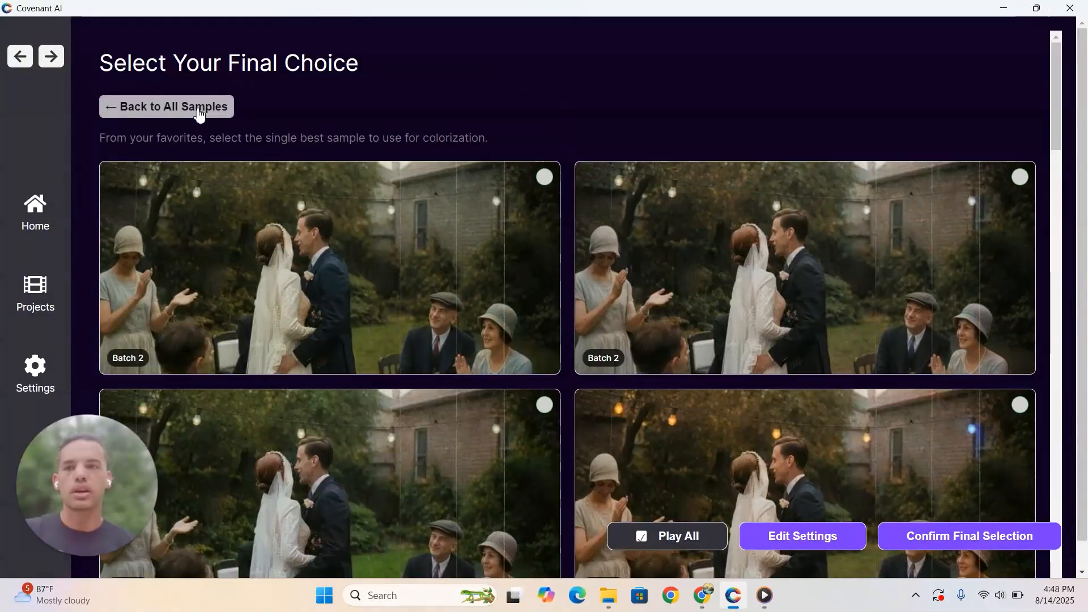
- Return to all samples and add the blue-toned Batch 2 sample beside the customized golden one to the favorites
click(196, 108)
scroll(734, 365, down, 5)
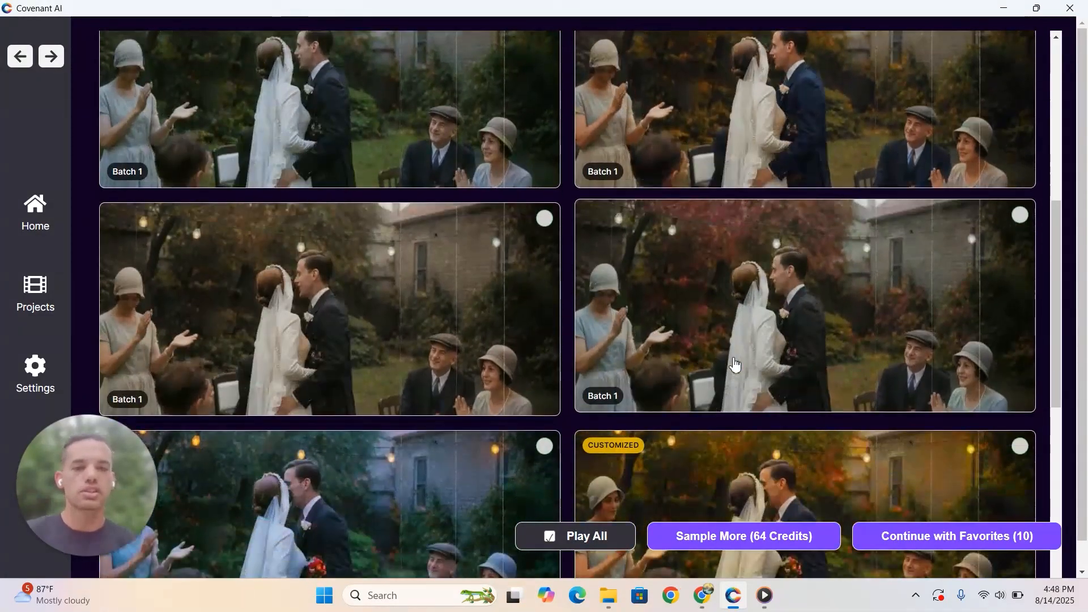
scroll(734, 366, down, 3)
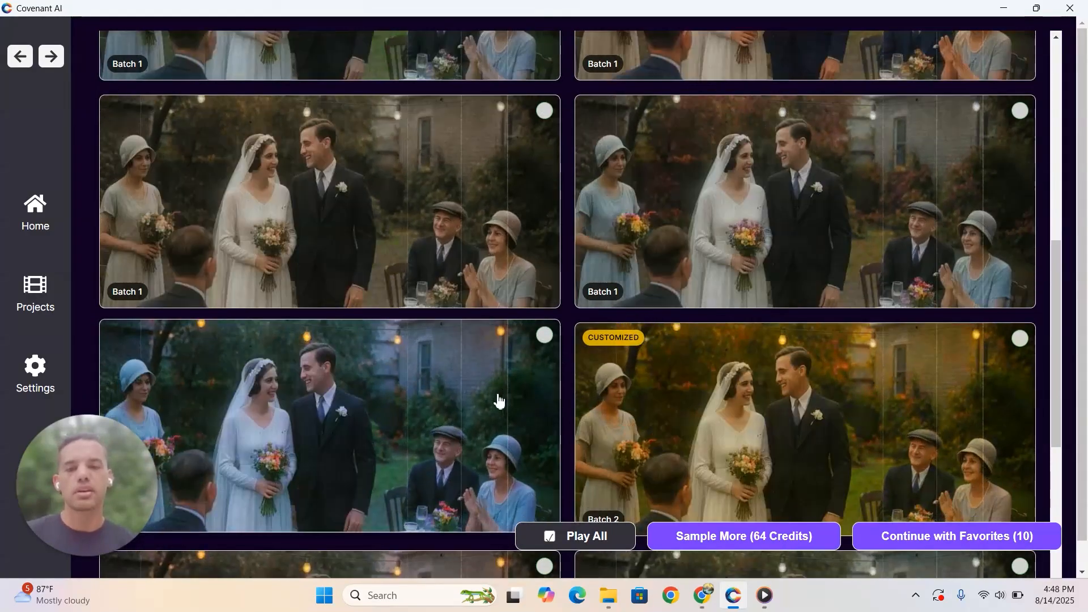
click(498, 402)
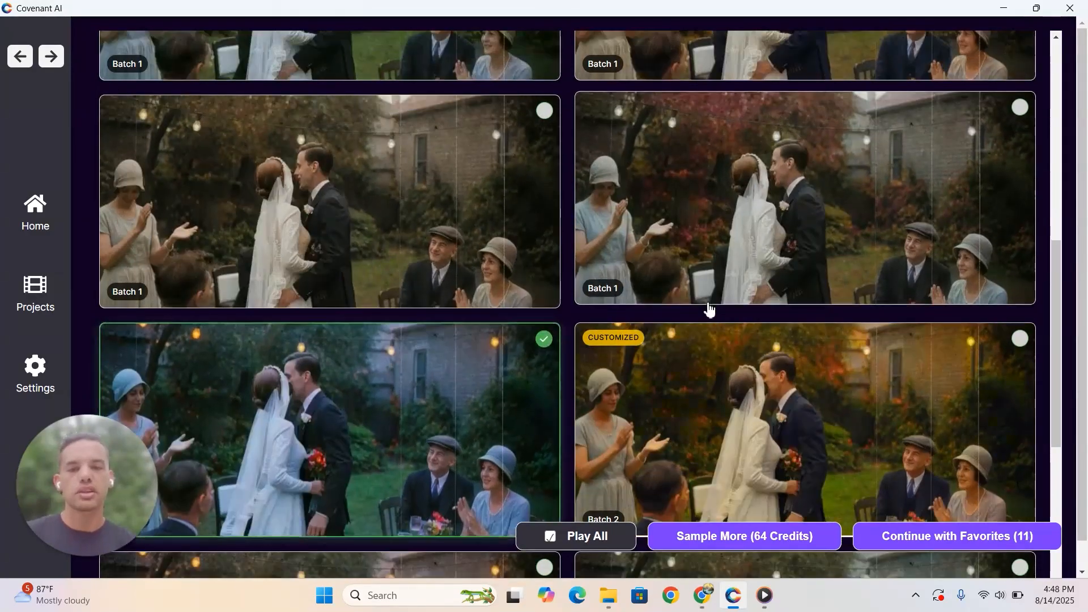
scroll(707, 309, up, 8)
scroll(709, 309, down, 6)
scroll(709, 310, down, 1)
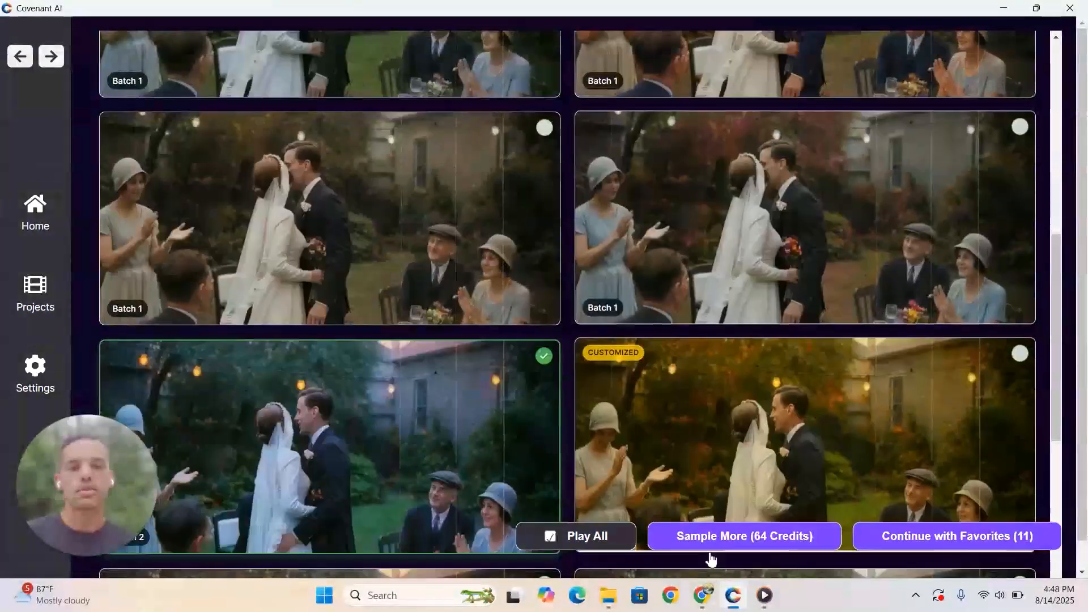
- Continue with the favorites and select the blue-toned Batch 2 sample as the final choice
click(900, 535)
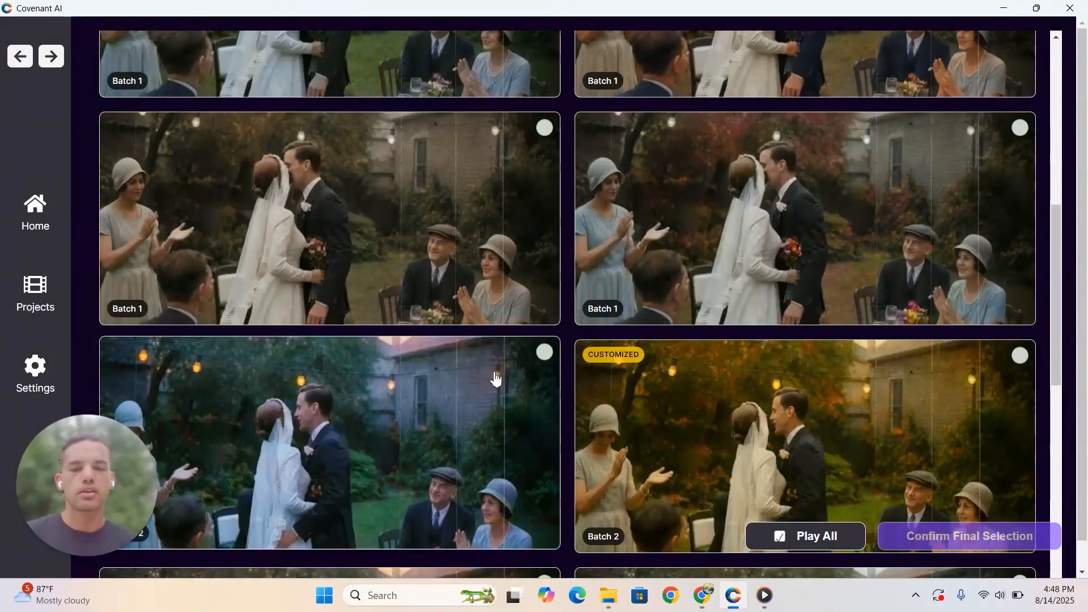
click(543, 356)
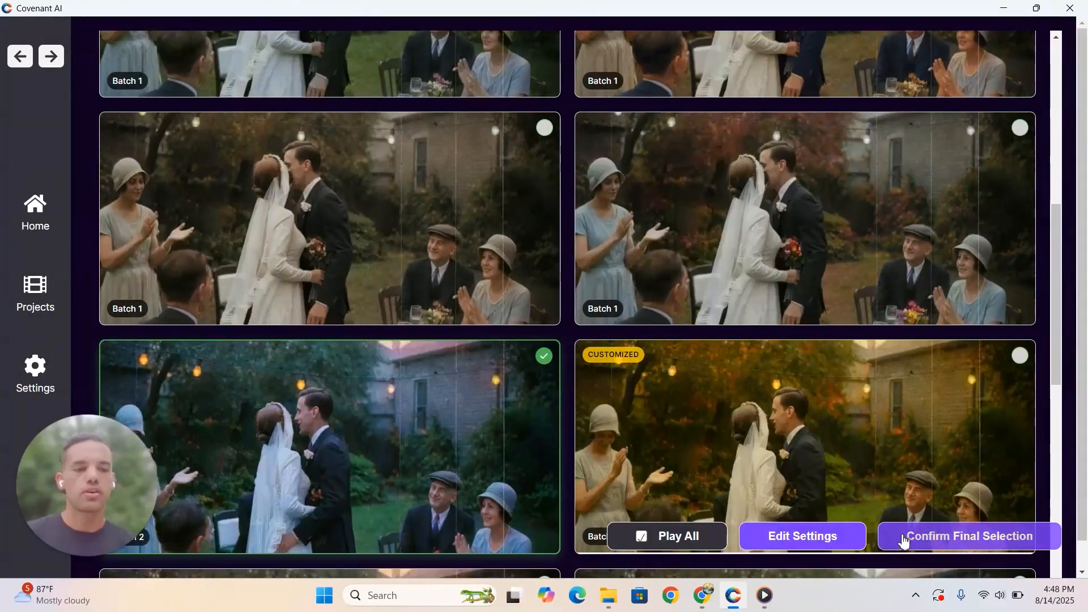
scroll(743, 296, up, 3)
scroll(743, 297, up, 4)
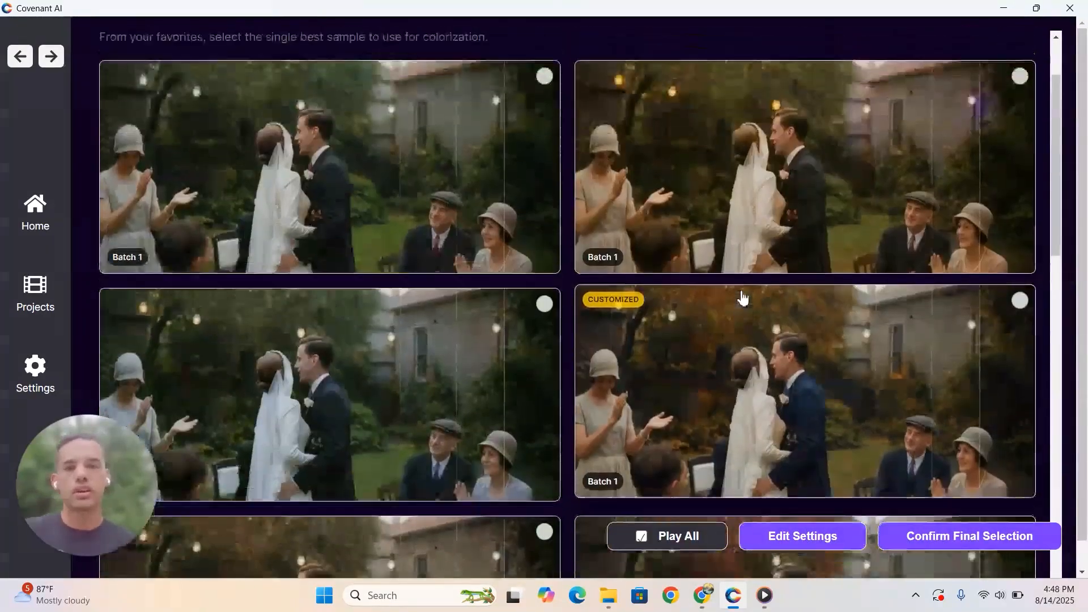
- Open test-project from the project list and cancel the unfinished colorization of 1920s_backyard_wedding.mp4
click(36, 221)
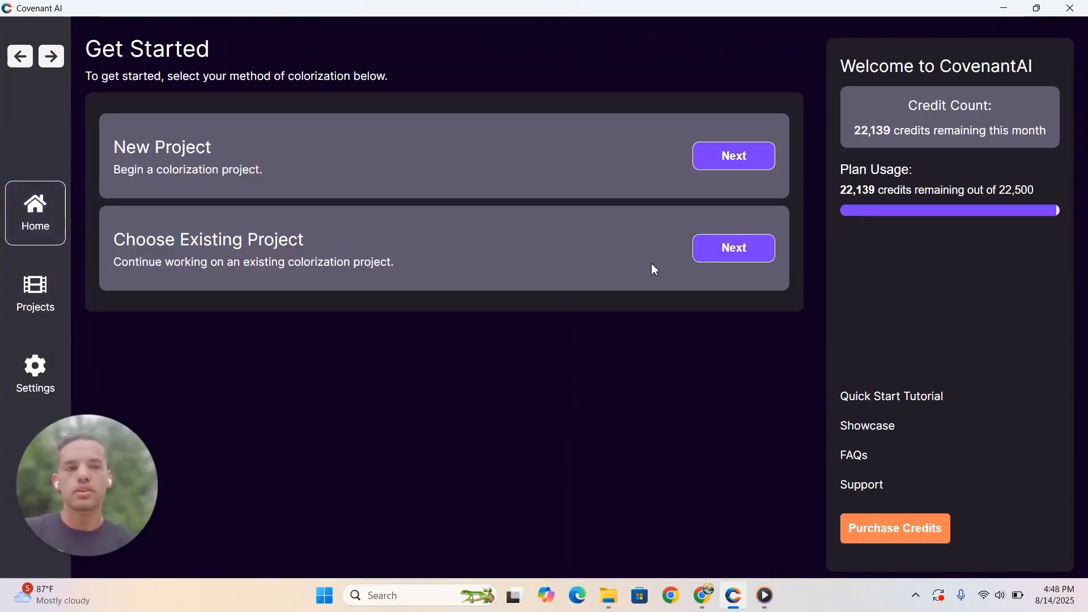
click(28, 302)
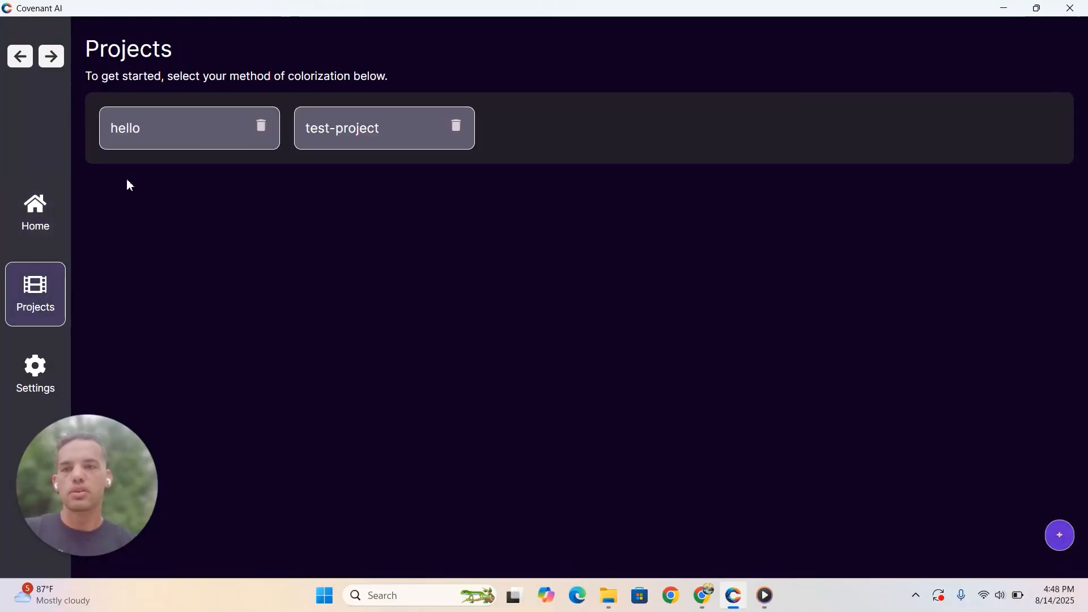
click(365, 134)
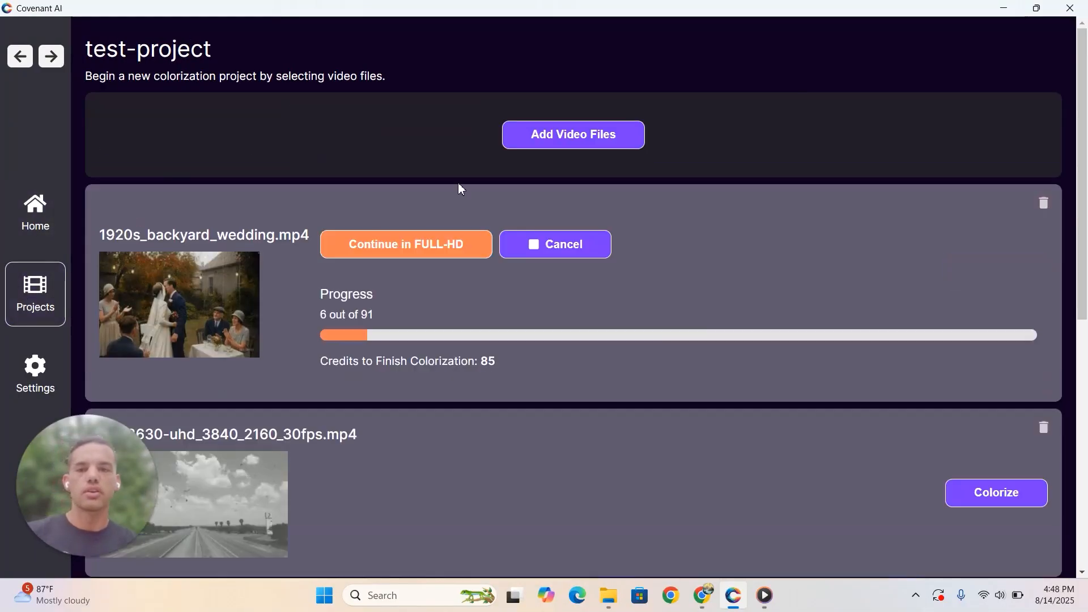
click(579, 251)
click(597, 373)
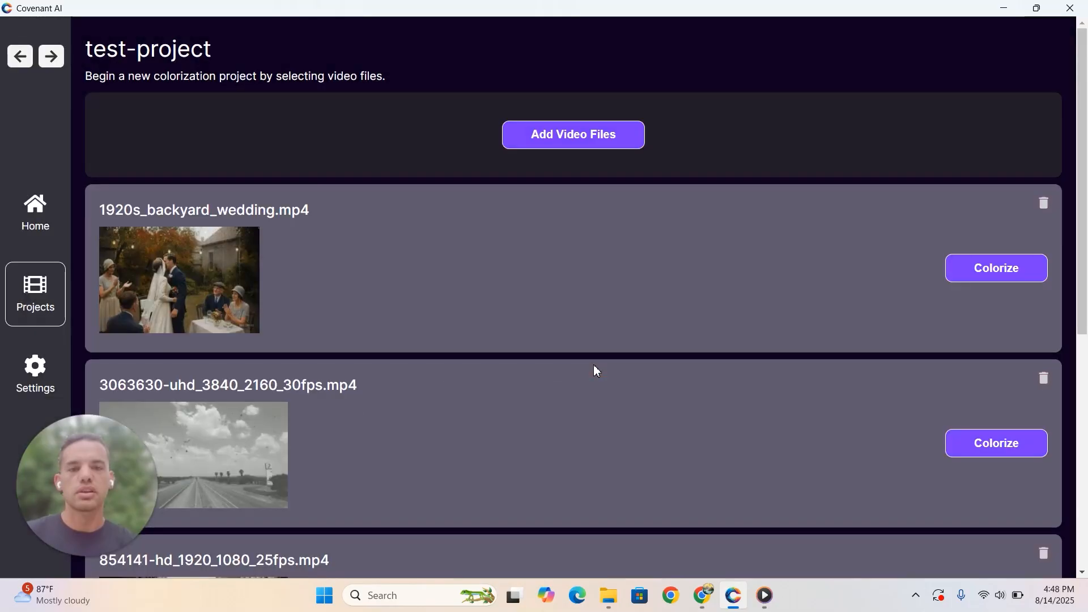
- Start an Auto Video Colorize run of 1920s_backyard_wedding.mp4 in Full-HD quality and watch its progress and preview
click(985, 274)
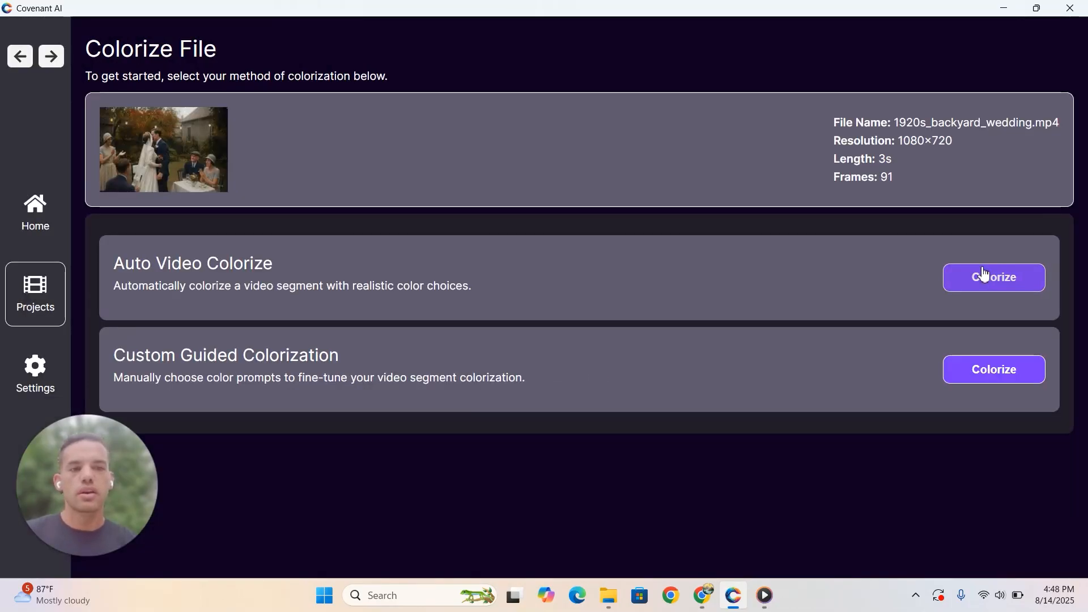
click(972, 280)
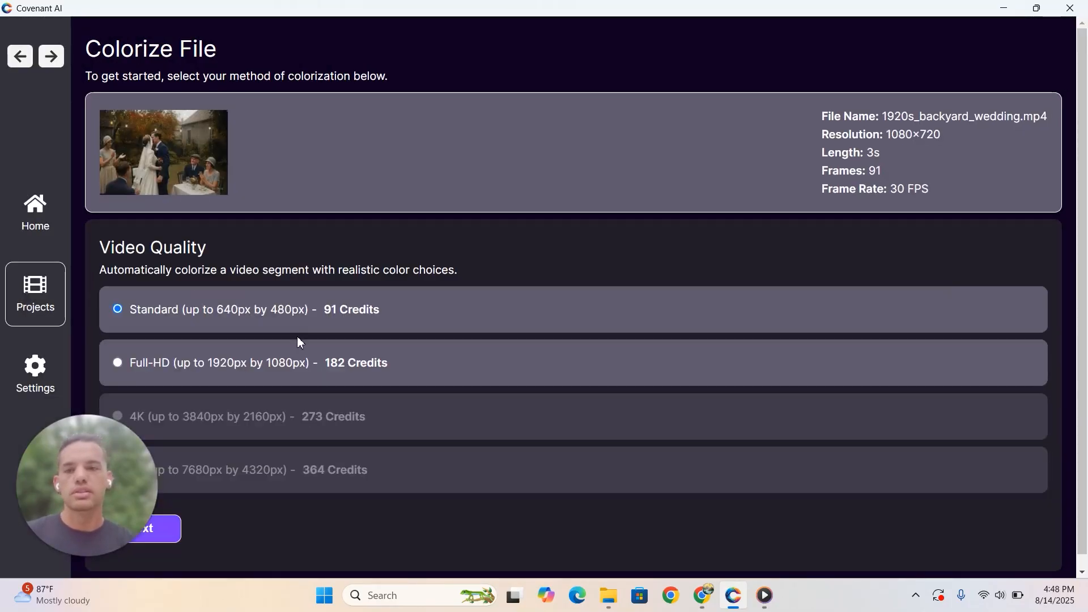
drag(101, 482, 740, 70)
click(139, 536)
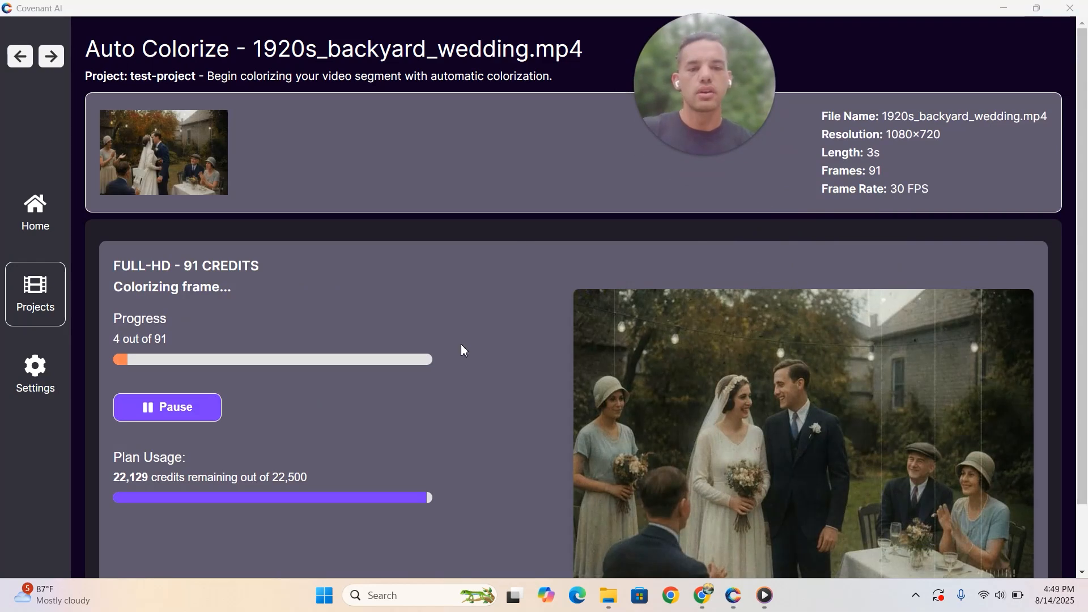
scroll(491, 281, down, 2)
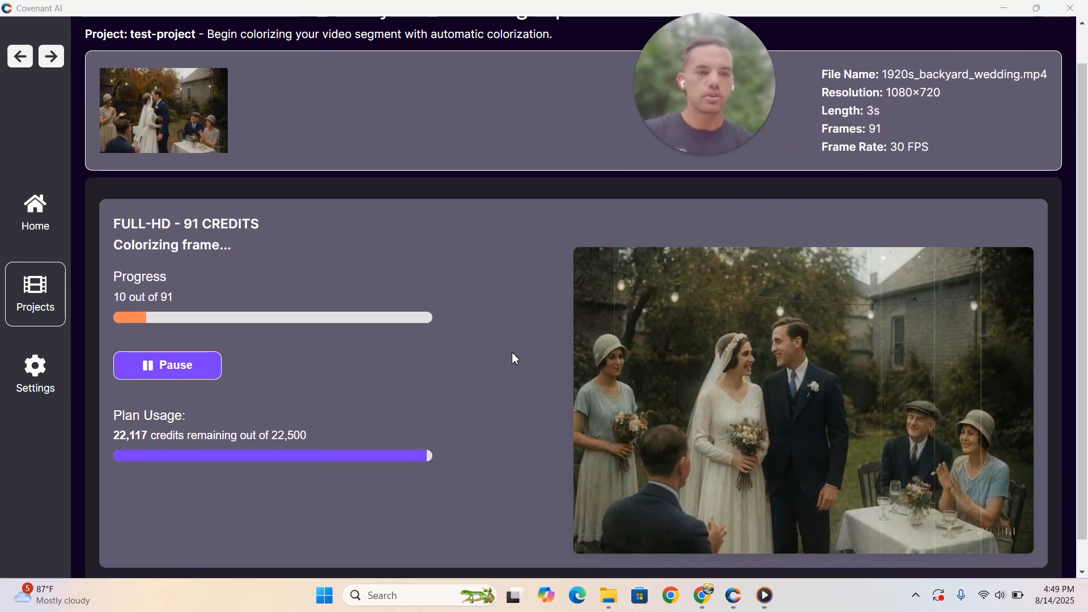
scroll(513, 357, down, 1)
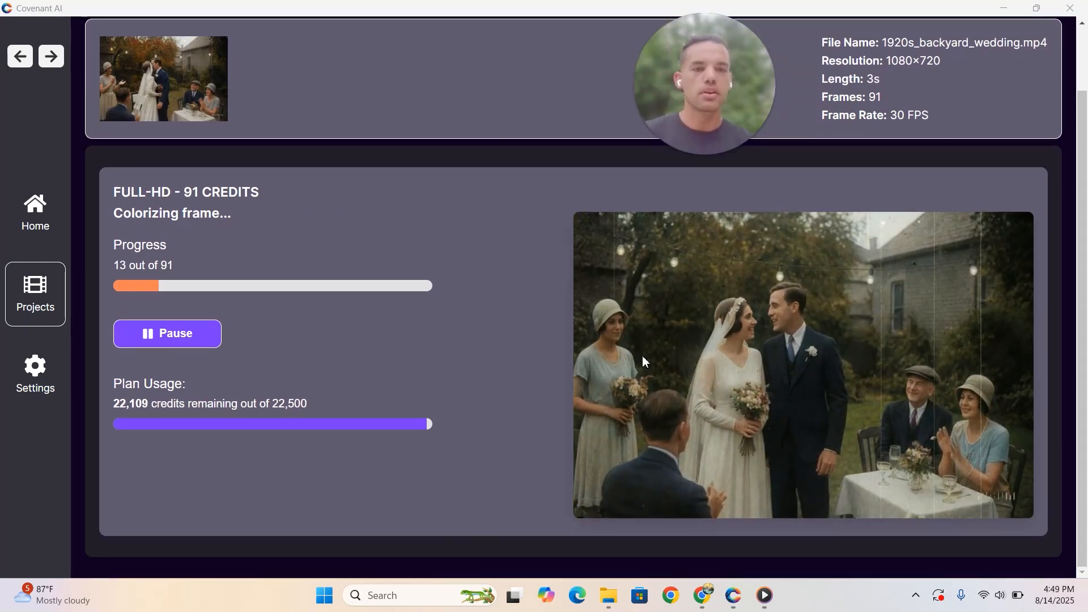